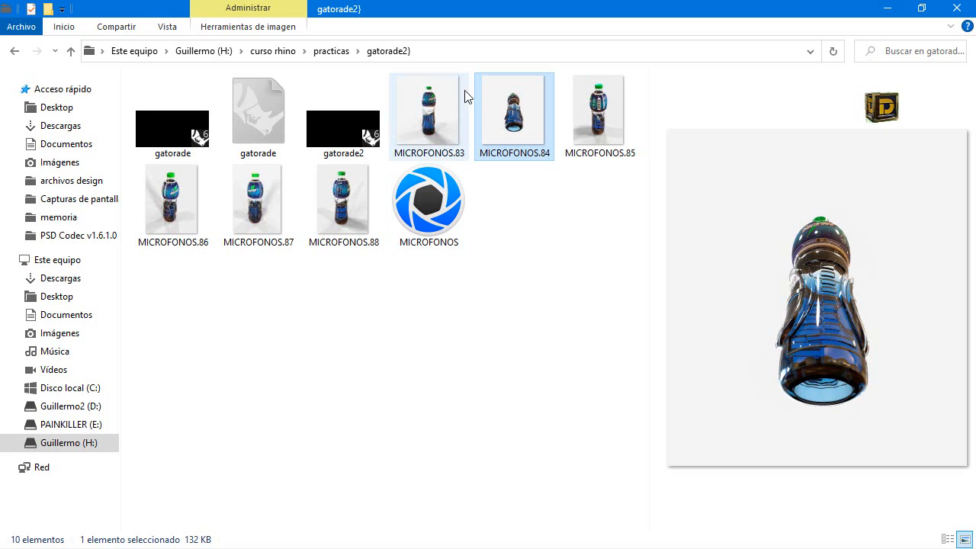
Step: Preview the bottle renders MICROFONOS.83 to MICROFONOS.88 in the practice folder, and switch to Rhinoceros
left_click(435, 121)
left_click(497, 119)
left_click(584, 112)
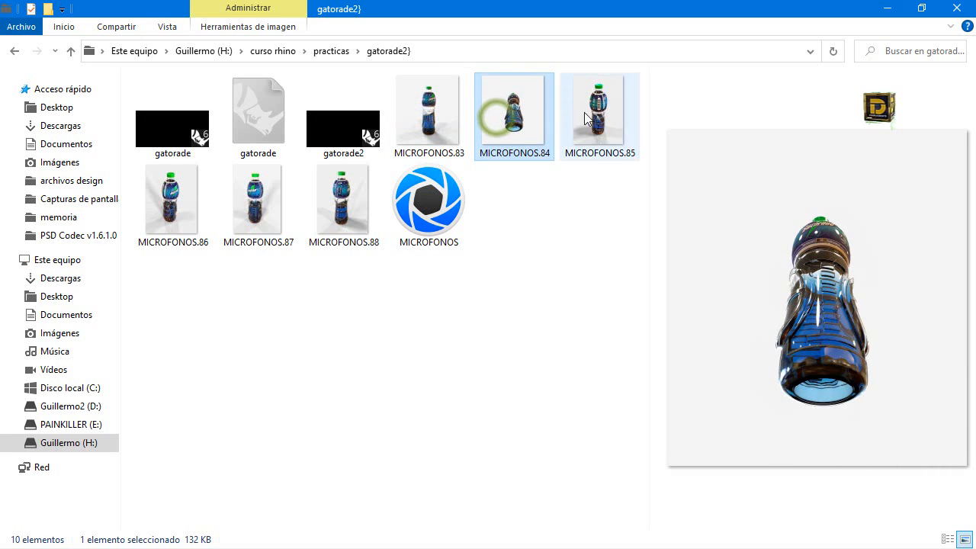
left_click(343, 204)
left_click(281, 203)
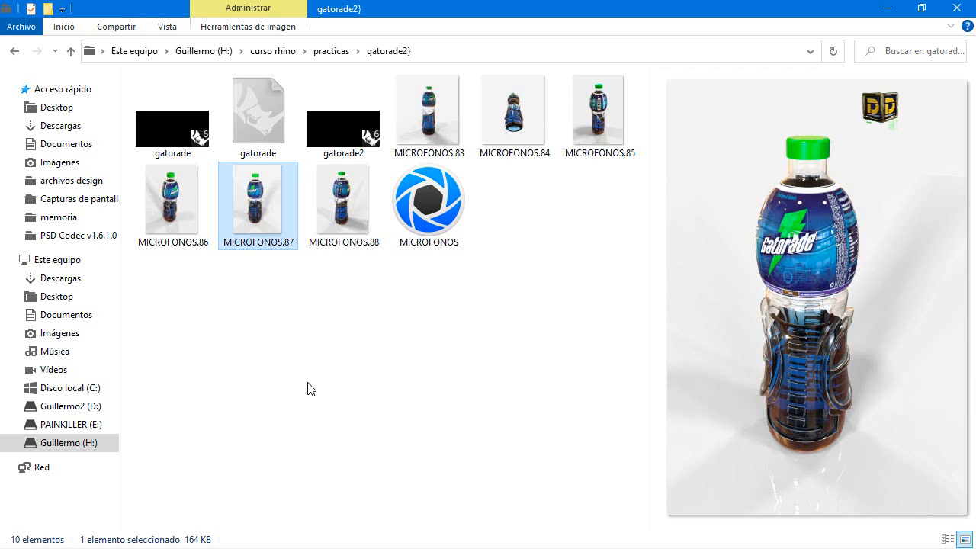
left_click(885, 8)
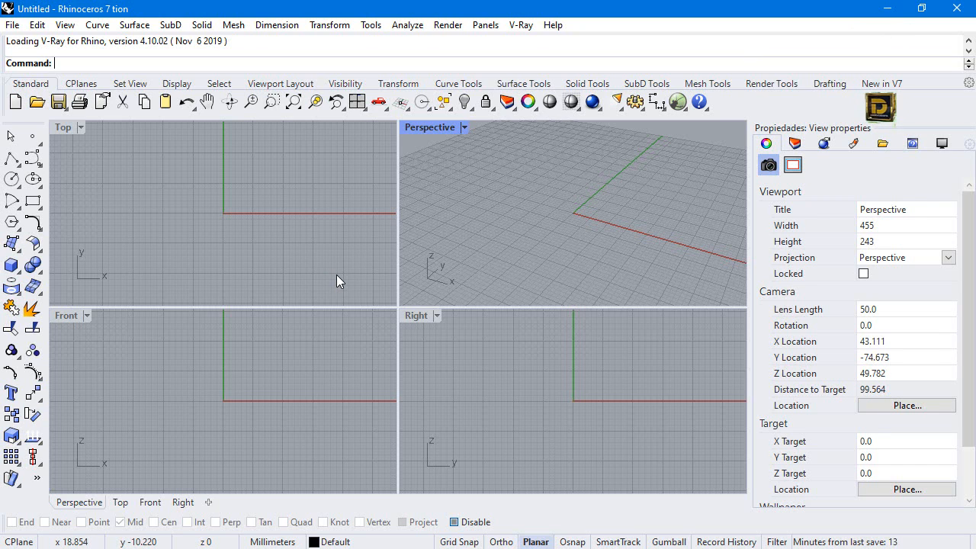
Step: Draw a circle with a diameter of 2.5 mm just above the origin in the Top view
right_click_drag(336, 276, 358, 287)
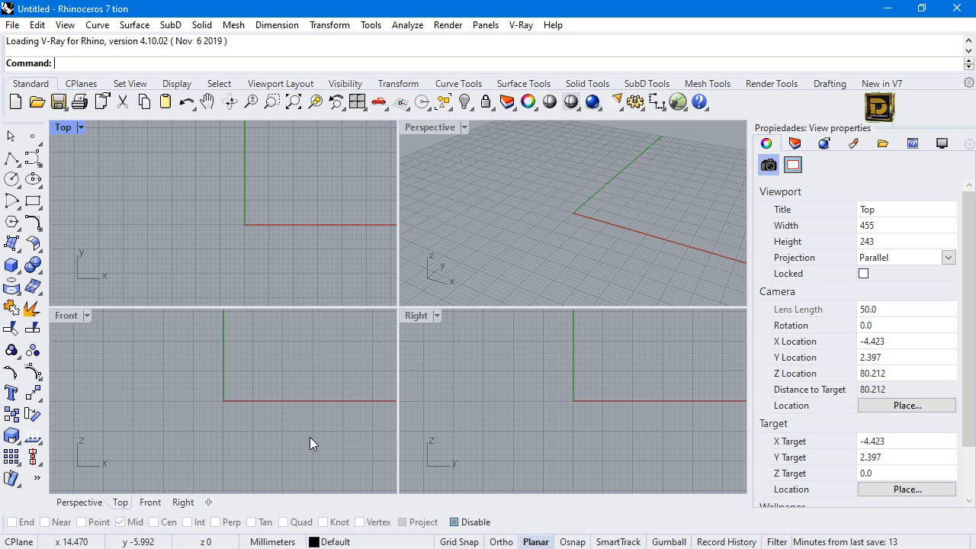
left_click(12, 179)
left_click(249, 197)
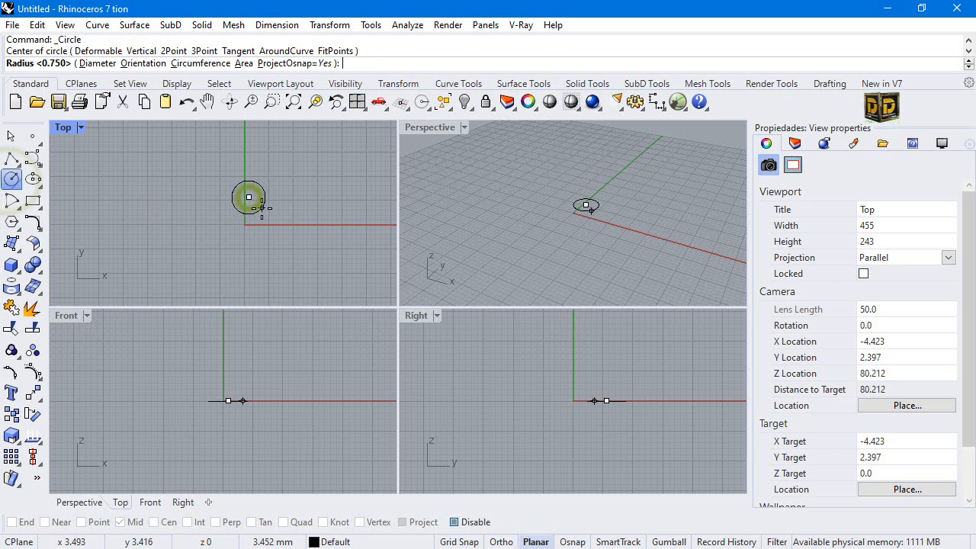
left_click(95, 63)
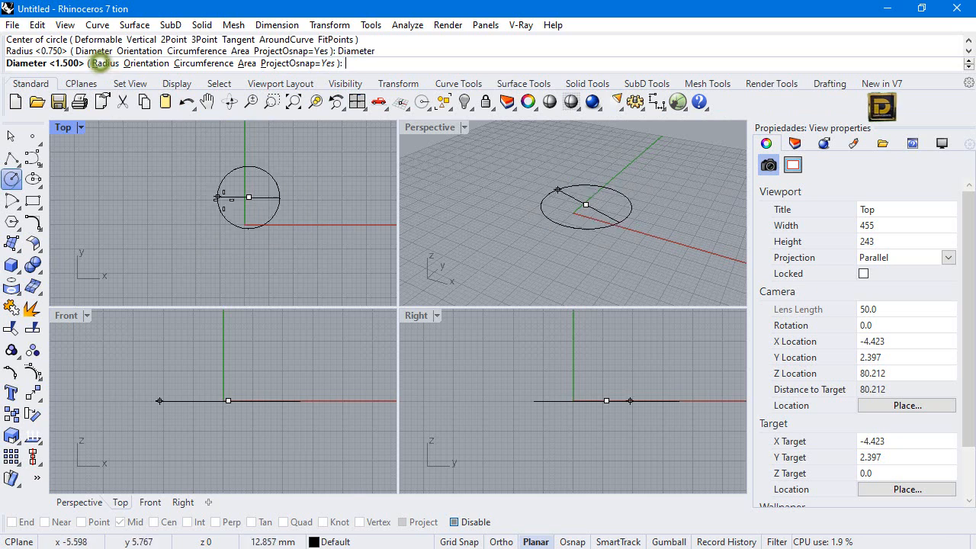
type("2.5")
key("Return")
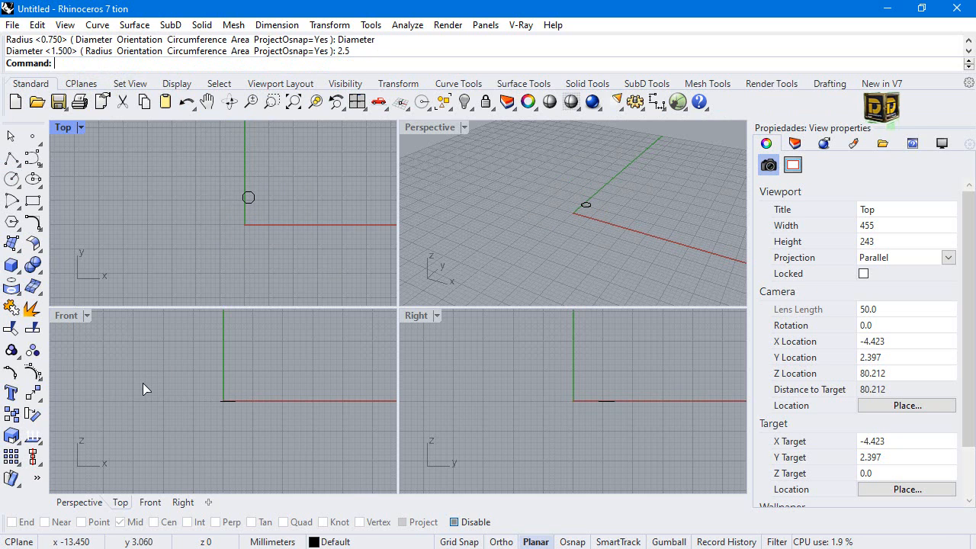
Step: Copy the 2.5 mm circle 1.5 mm straight down in the Front view
scroll(255, 183, "up", 10)
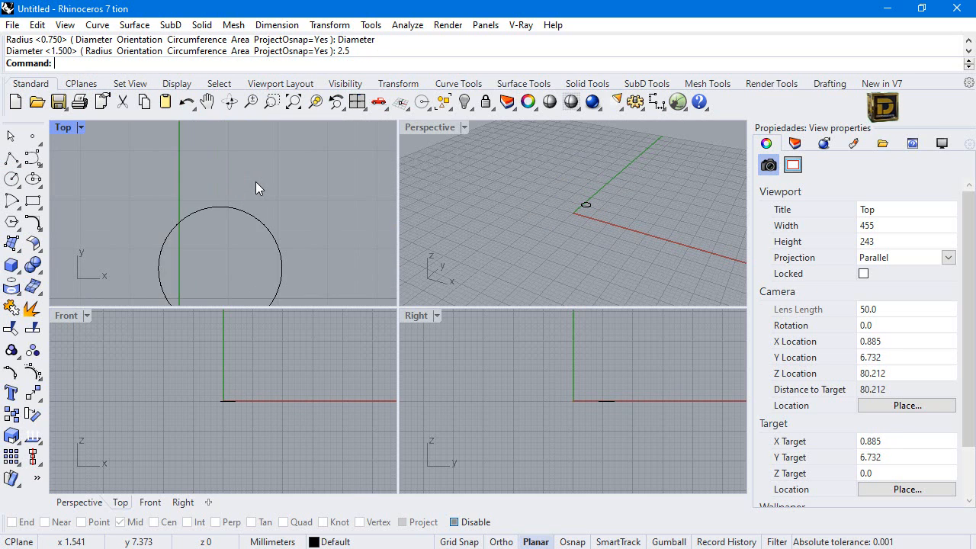
scroll(272, 185, "down", 5)
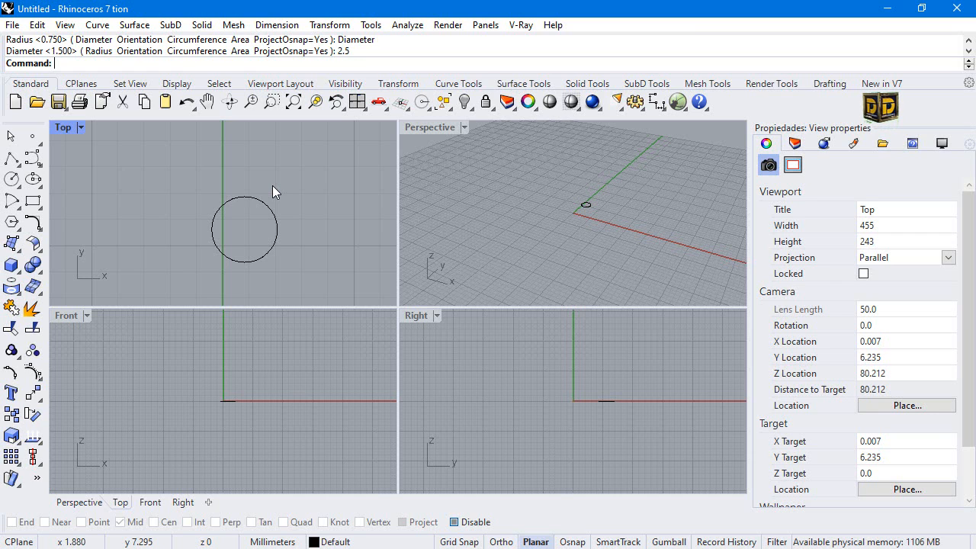
left_click(268, 211)
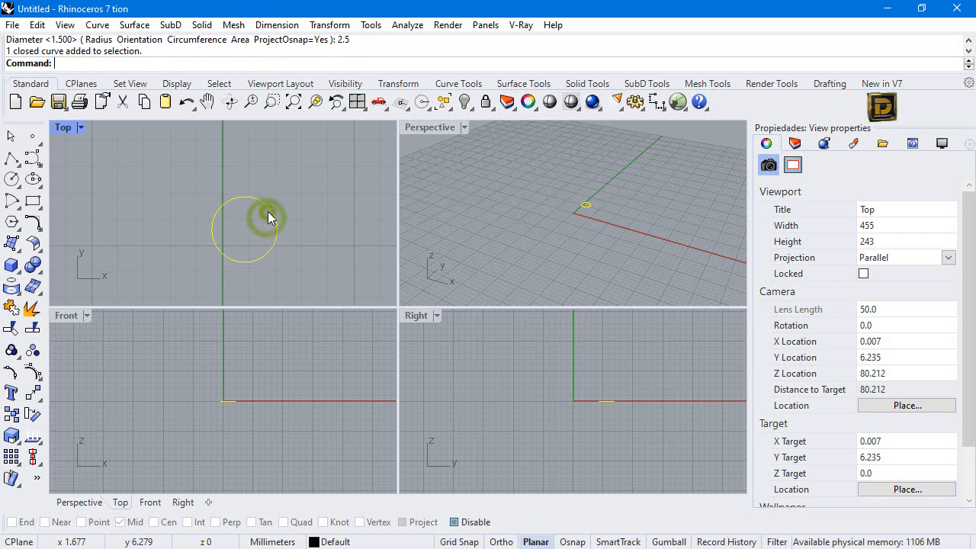
left_click(32, 392)
left_click(219, 402)
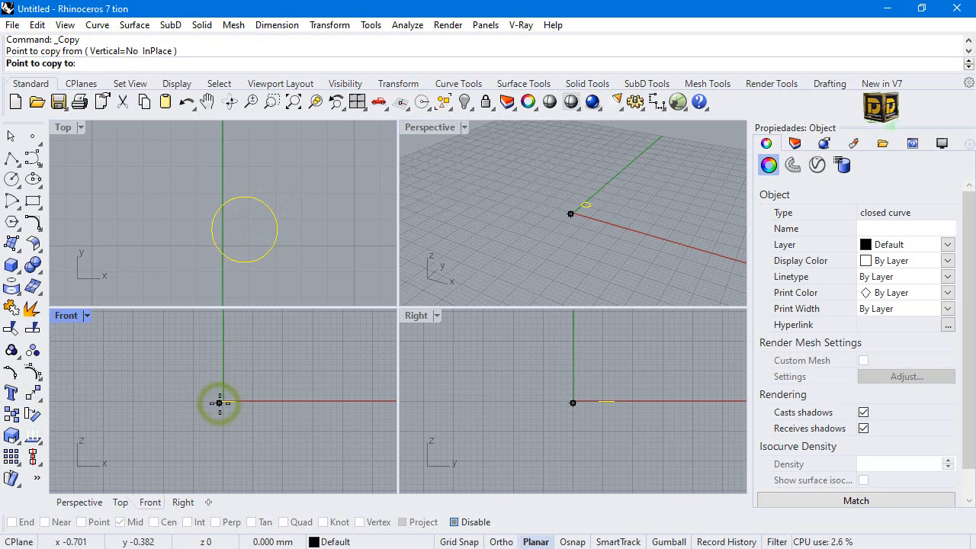
type("14")
key("BackSpace")
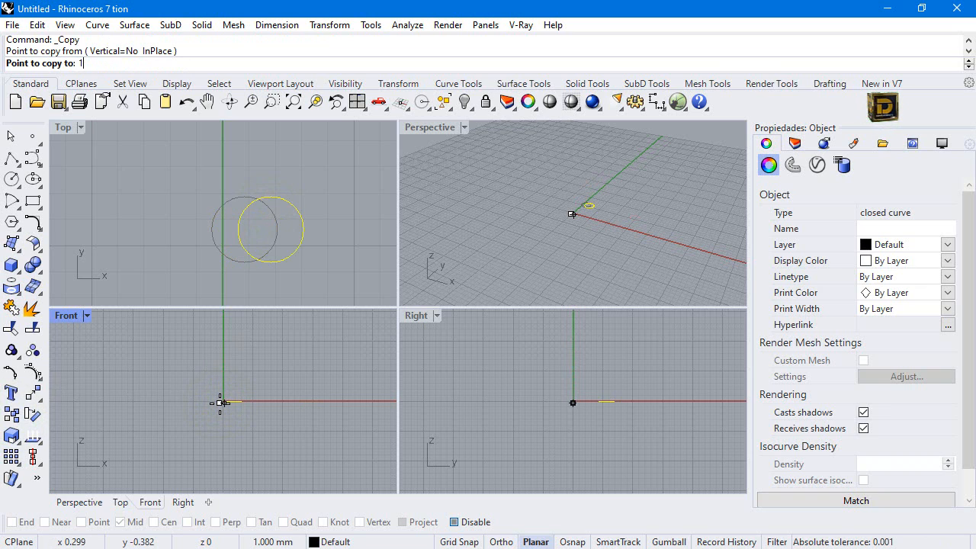
type(".5")
key("Return")
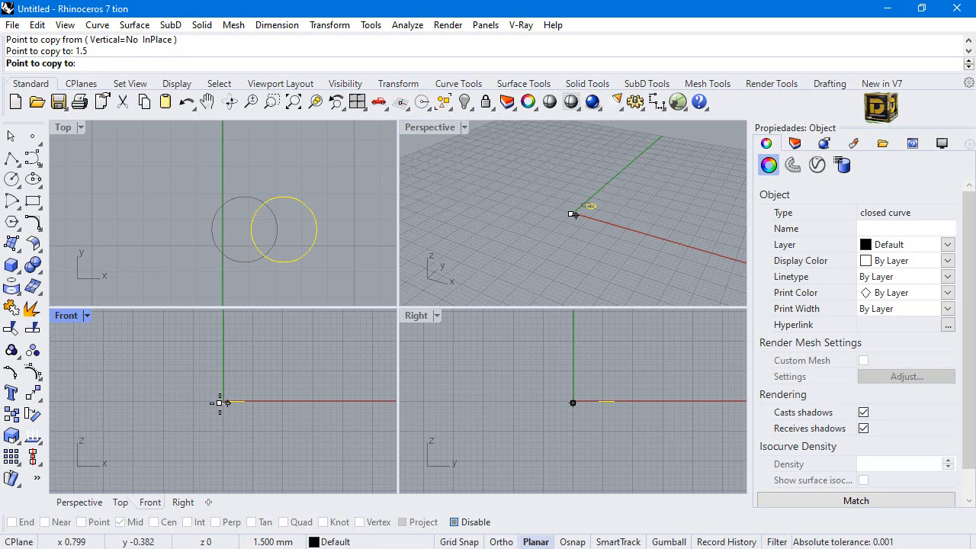
left_click(223, 408)
key("Return")
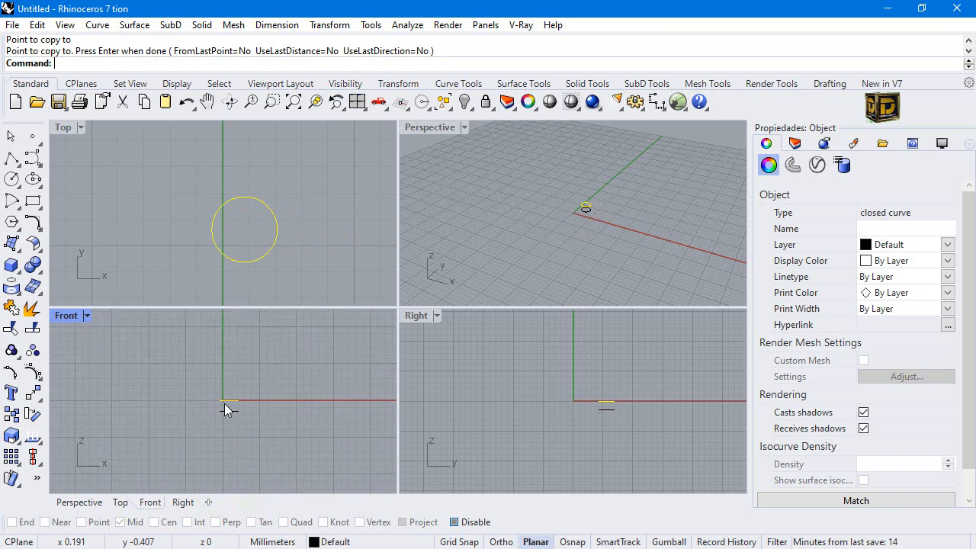
Step: Move the lower 2.5 mm circle another 0.6 mm straight down in the Front view and deselect it
scroll(224, 405, "up", 3)
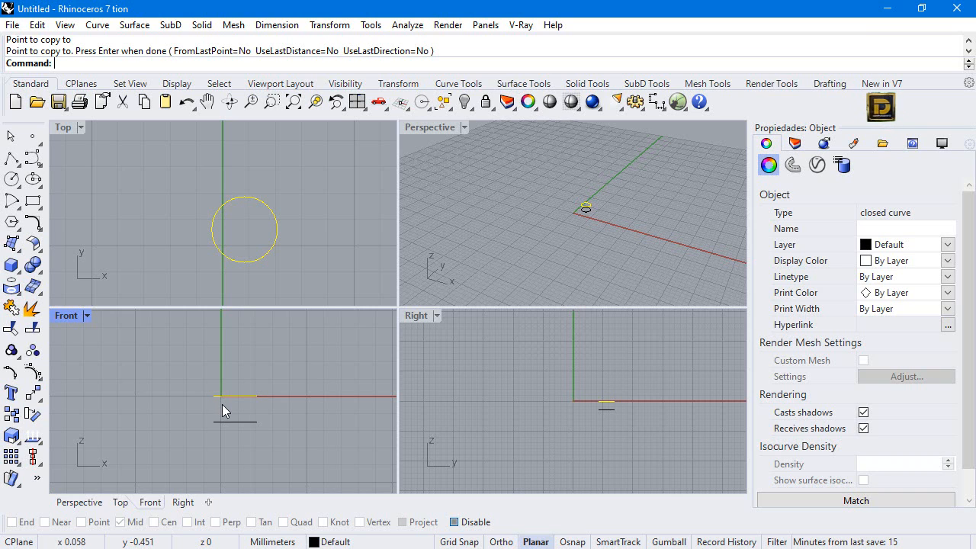
left_click(236, 421)
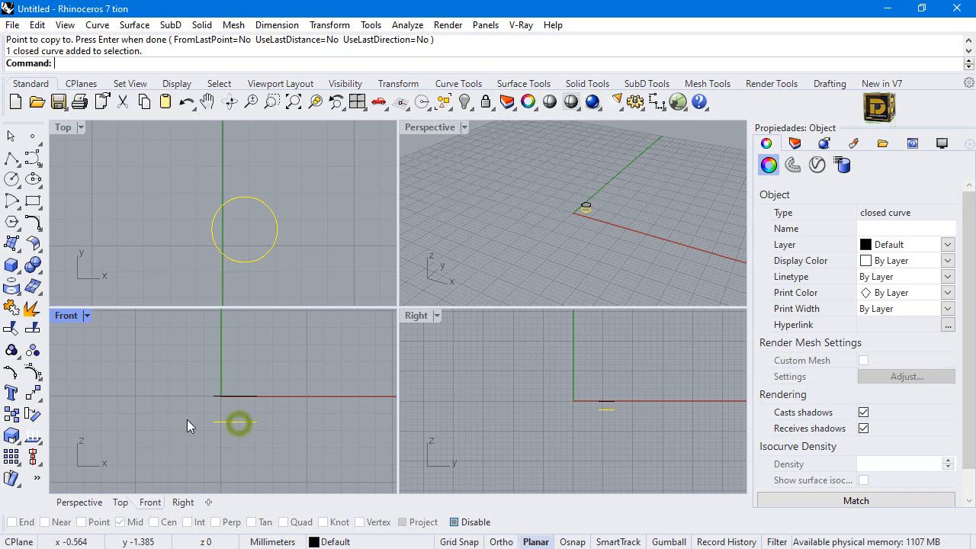
left_click(12, 392)
left_click(239, 425)
type("0")
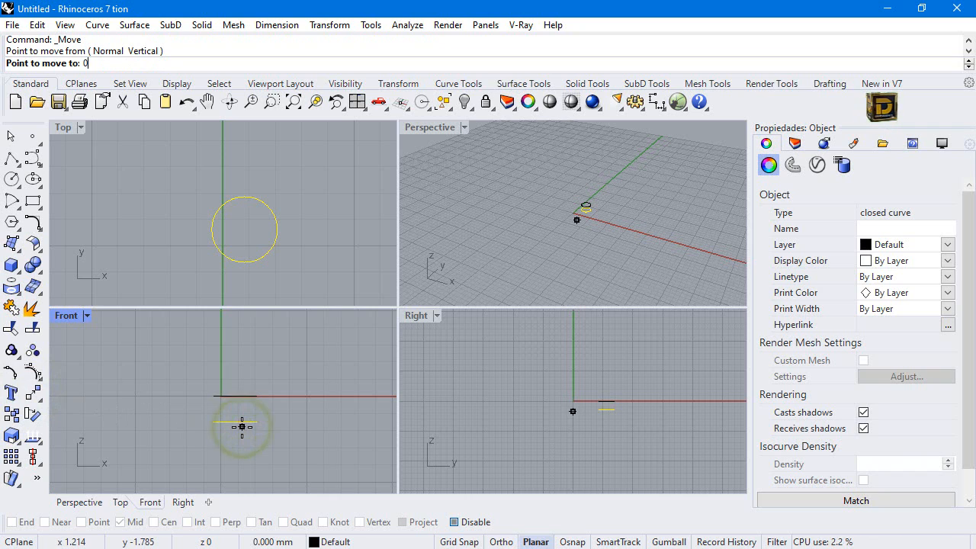
type(".6")
key("Return")
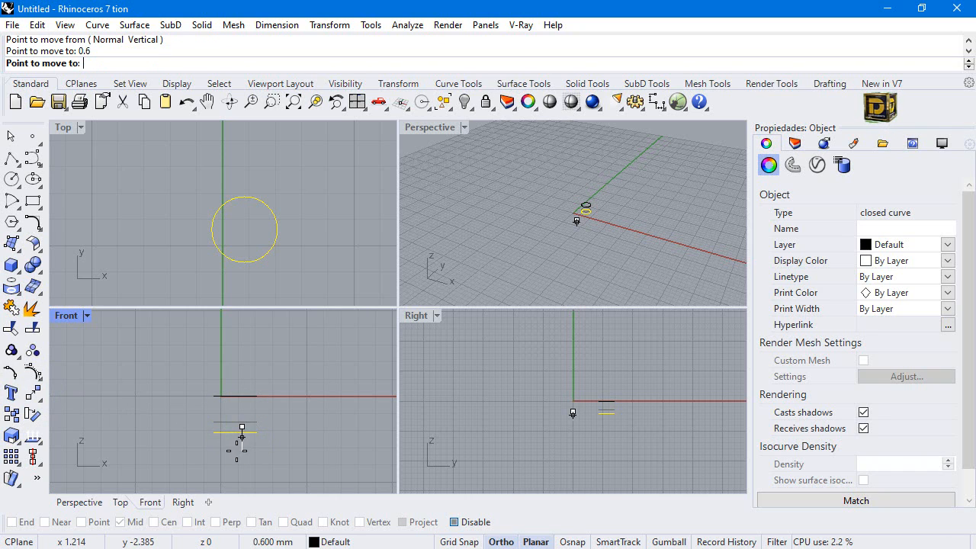
left_click(236, 446)
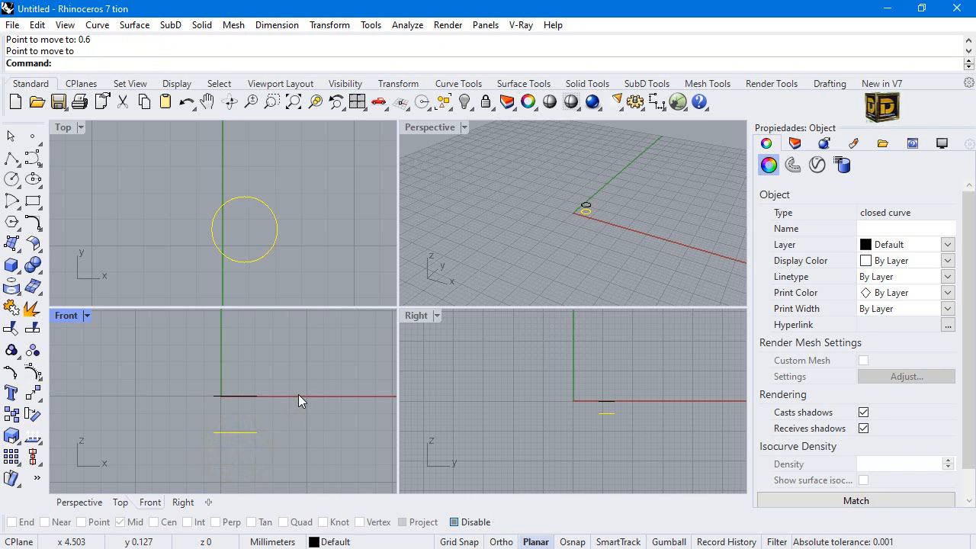
key("Escape")
left_click(137, 429)
Step: Enable only the Center object snap and draw a 4 mm diameter circle centred on the lower 2.5 mm circle
left_click(11, 178)
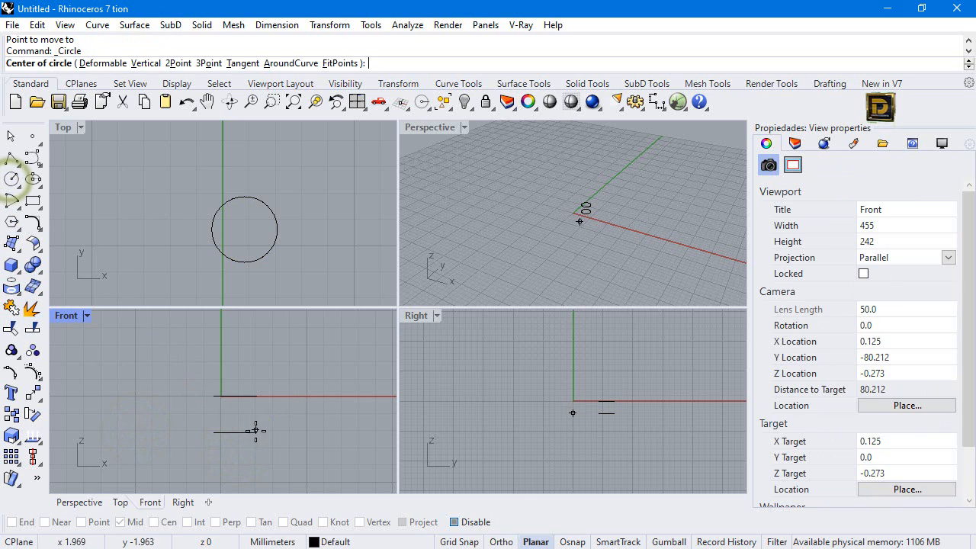
left_click(455, 521)
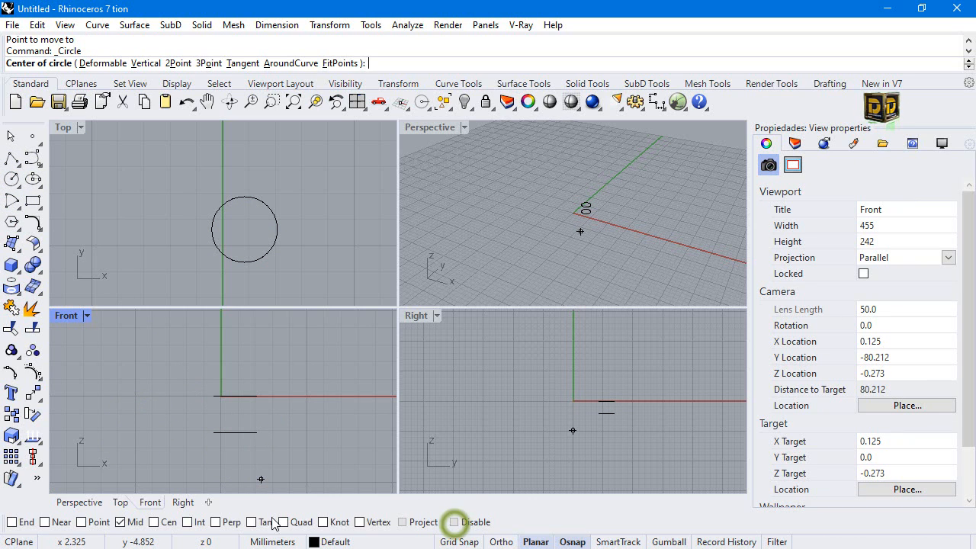
right_click(163, 522)
left_click(235, 432)
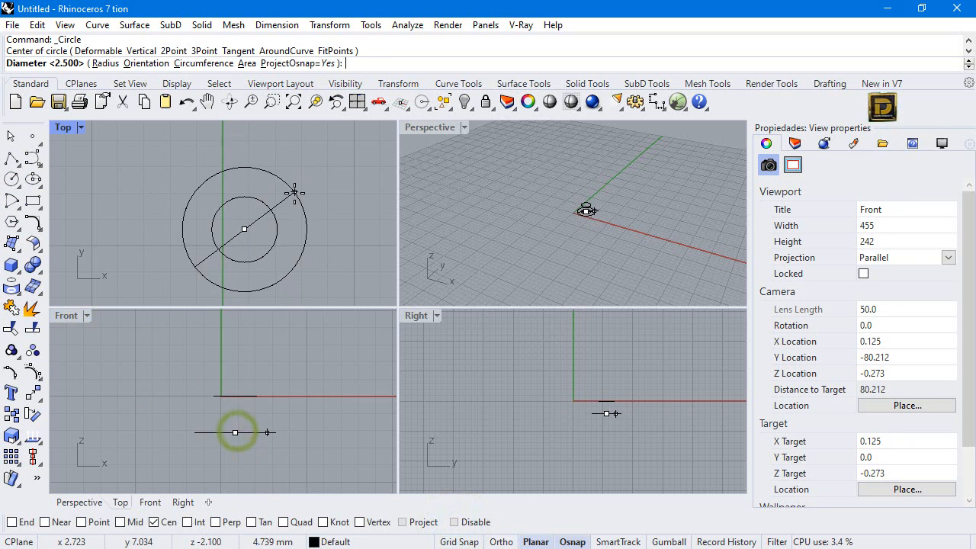
type("4")
key("Return")
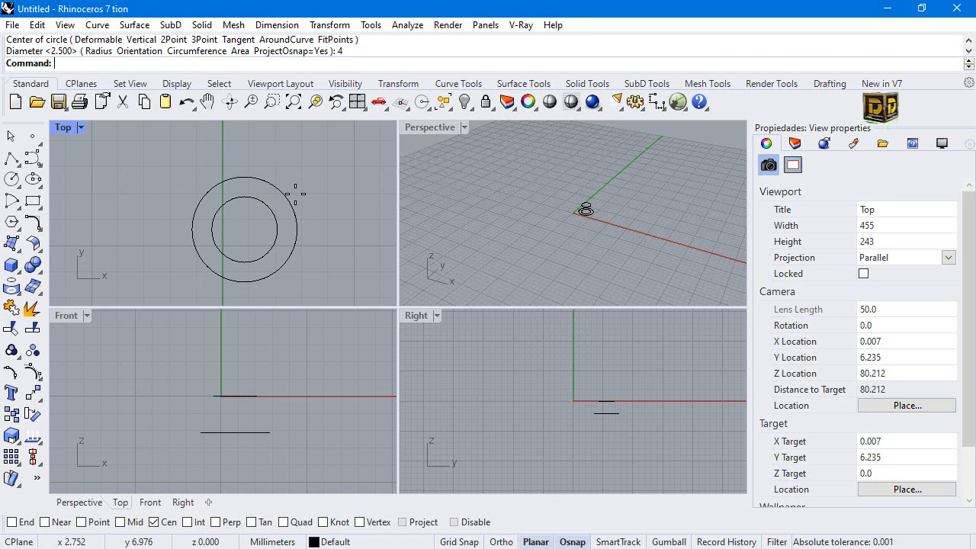
Step: Move the 4 mm circle 0.6 mm straight down in the Front view
left_click(298, 239)
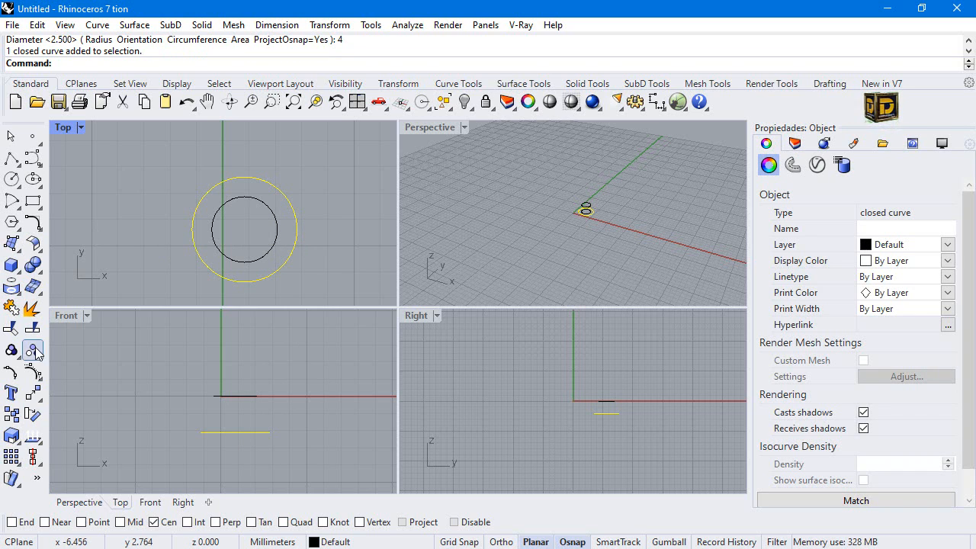
left_click(31, 393)
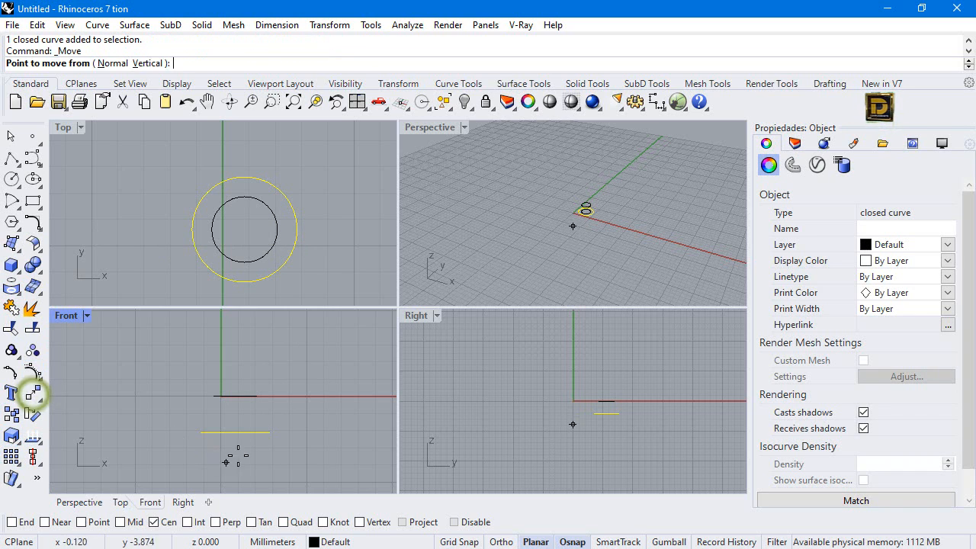
left_click(241, 451)
type(".6")
key("Return")
key("F8")
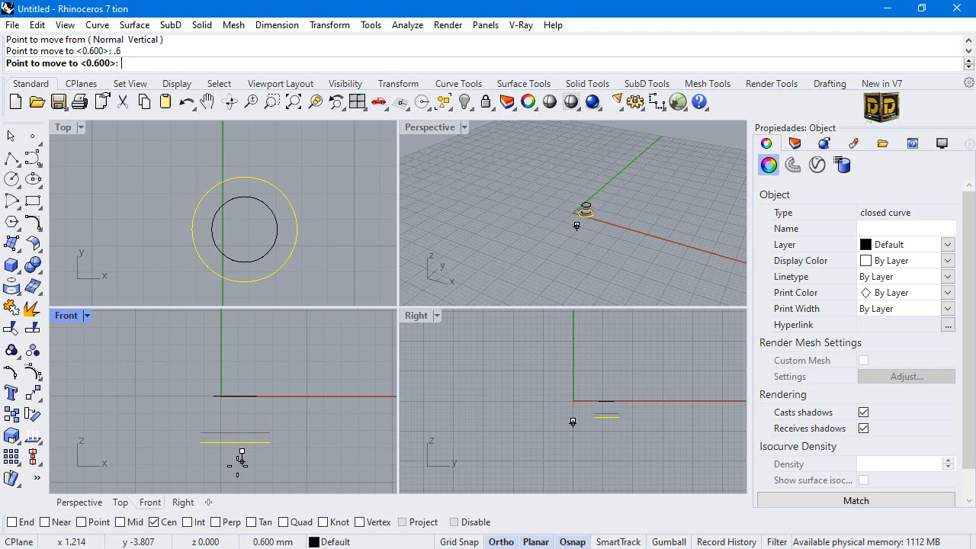
left_click(240, 481)
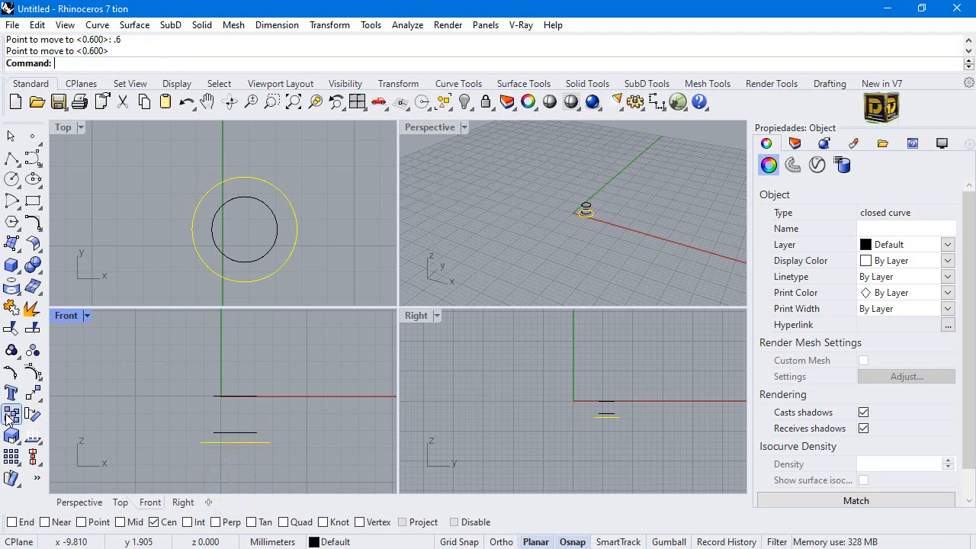
Step: Copy the 4 mm circle 0.5 mm straight down in the Front view and clear the selection
left_click(12, 414)
left_click(234, 443)
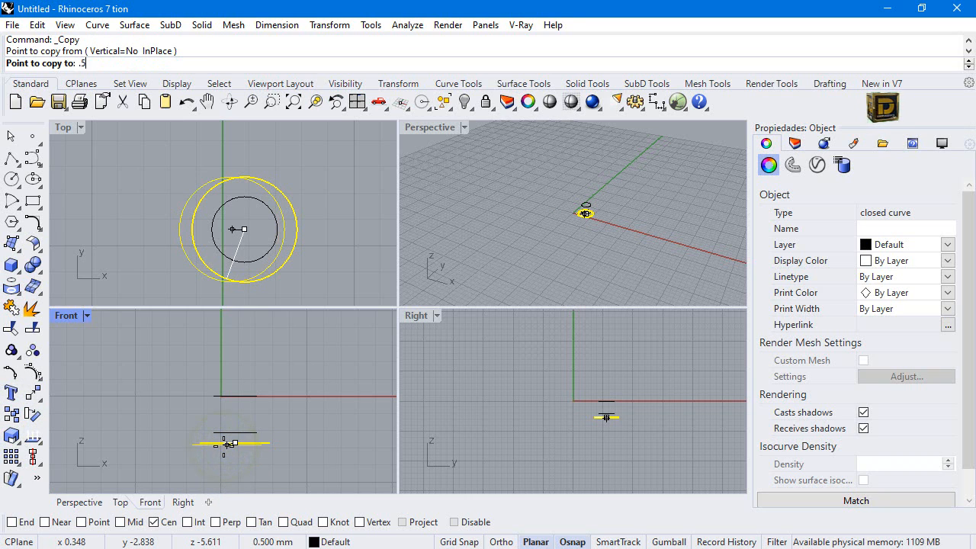
type(".5")
key("Return")
key("F8")
left_click(237, 475, "shift")
right_click(238, 476)
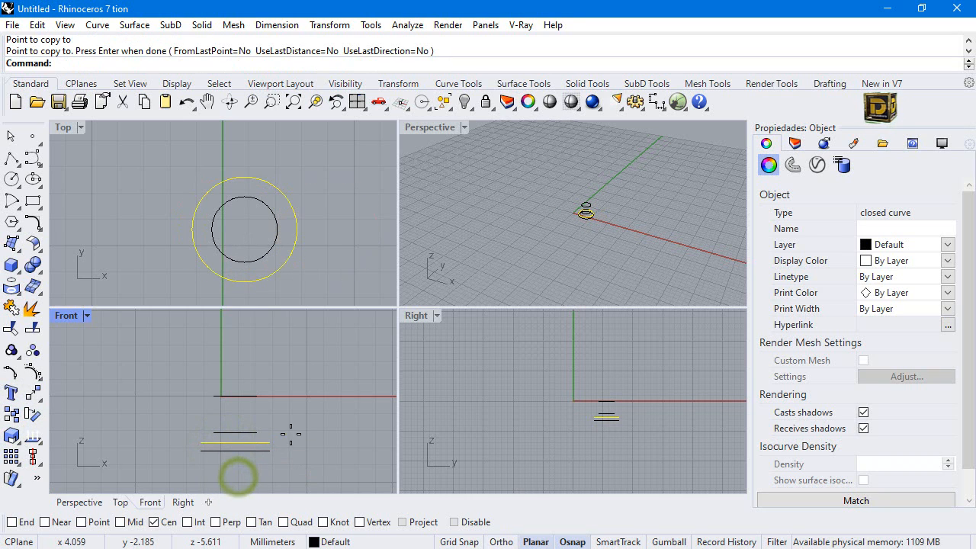
left_click(302, 419)
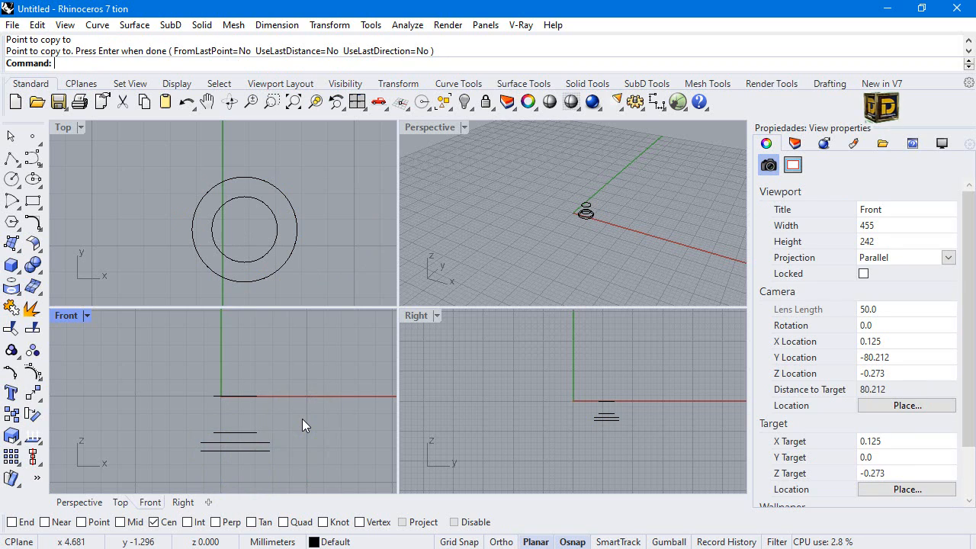
Step: Draw a 5 mm diameter circle centred on the lowest 4 mm circle
left_click(12, 178)
left_click(236, 451)
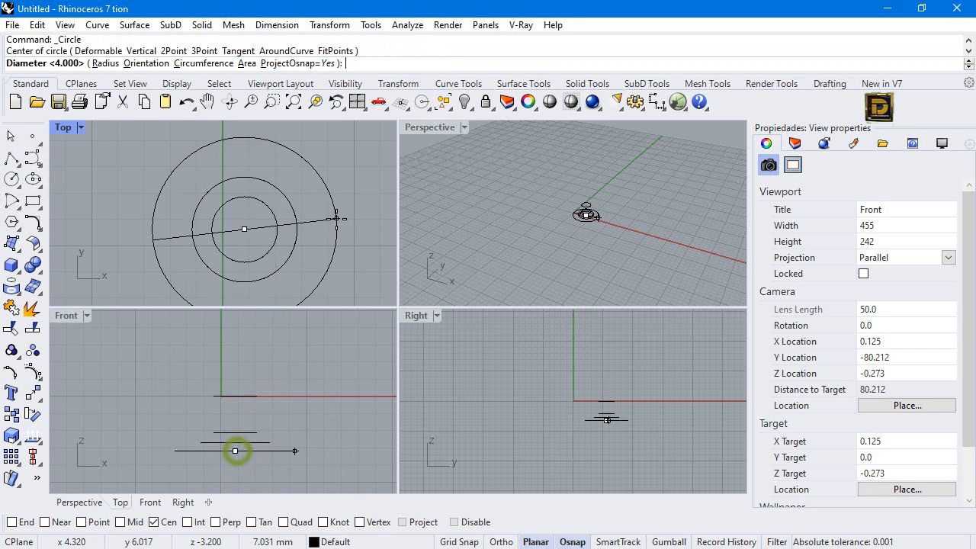
type("5")
key("Return")
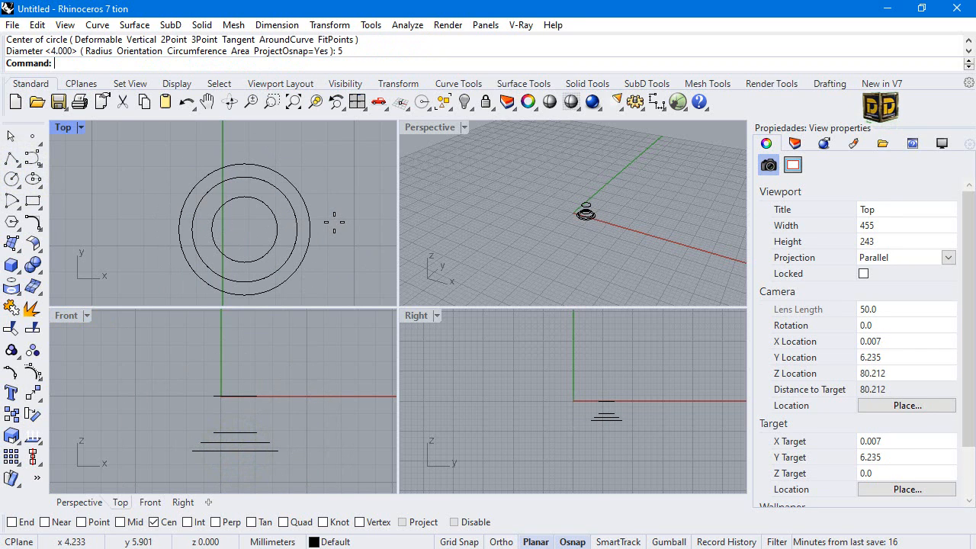
Step: Move the 5 mm circle straight down in the Front view, a short distance below the lowest 4 mm circle
left_click(310, 235)
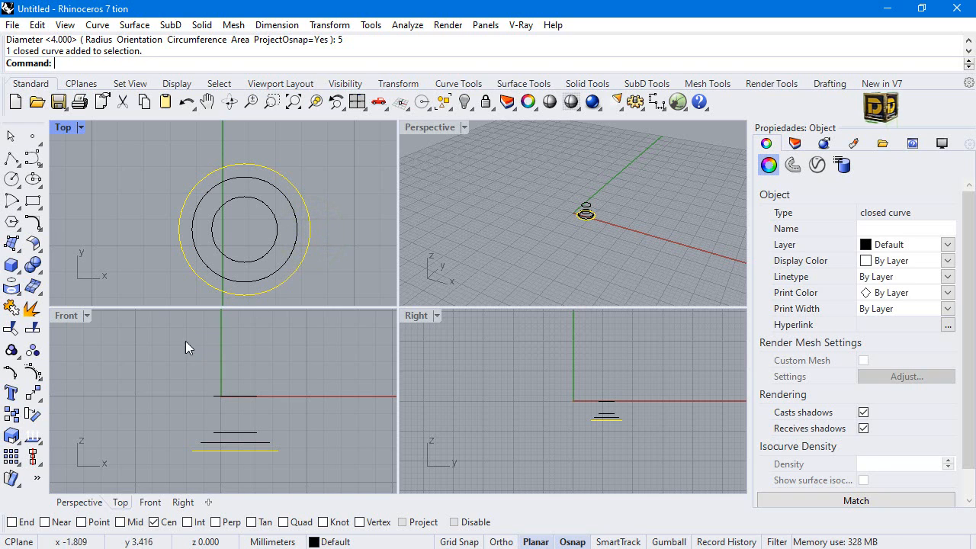
left_click(37, 394)
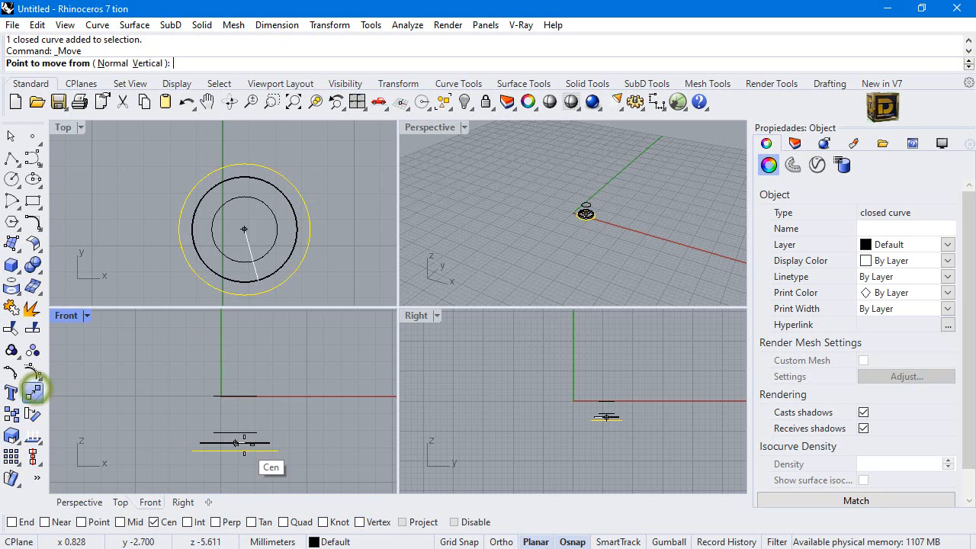
left_click(235, 451)
left_click(236, 459)
Step: Copy the 5 mm circle 0.5 mm straight down in the Front view and clear the selection
right_click_drag(235, 460, 277, 413)
left_click(9, 413)
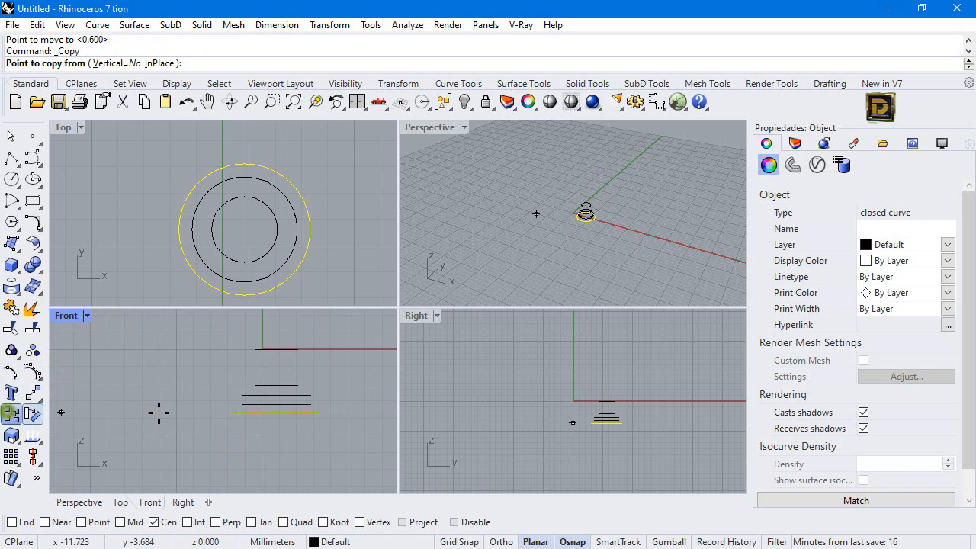
left_click(267, 414)
type(".5")
key("Return")
key("F8")
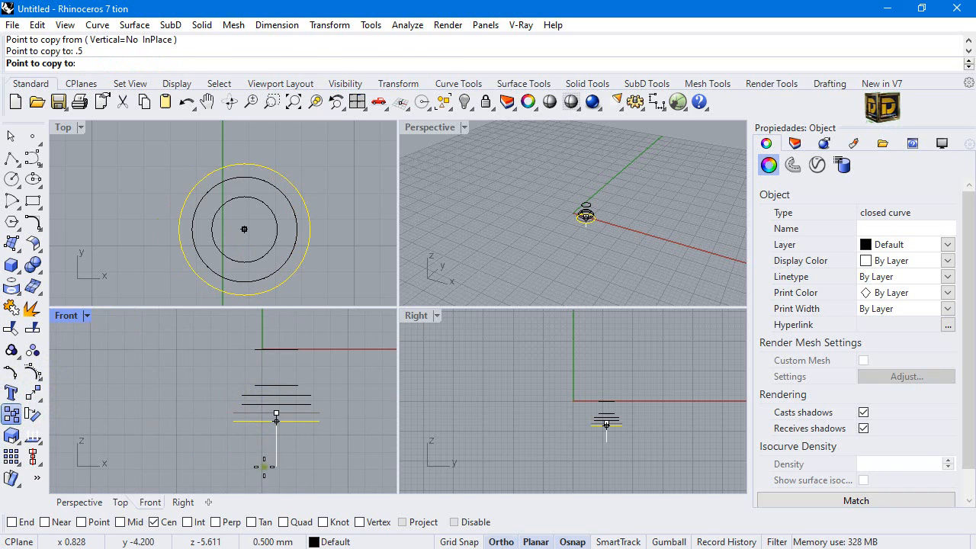
left_click(264, 465, "shift")
right_click(311, 430)
left_click(326, 401)
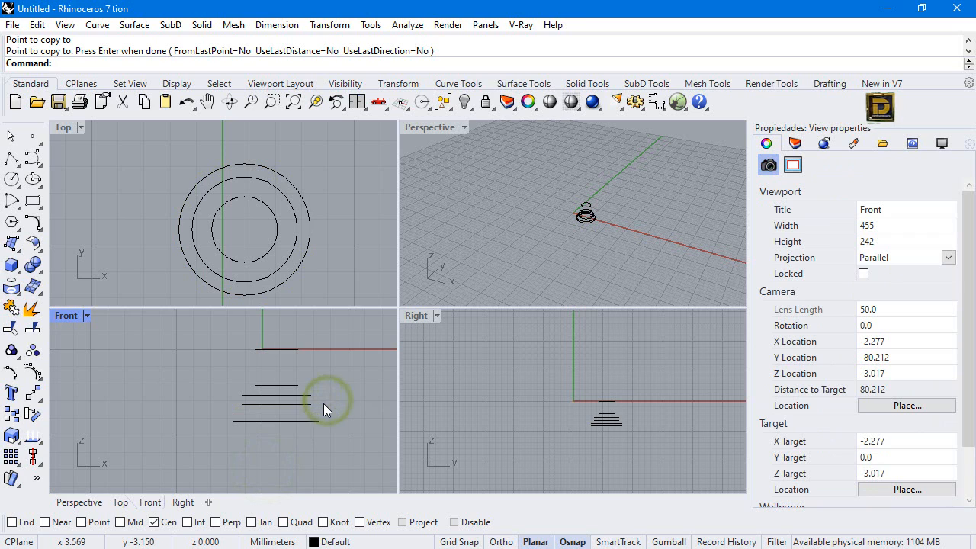
Step: Copy the lowest 5 mm circle 3 mm straight down in the Front view and clear the selection
scroll(324, 405, "up", 3)
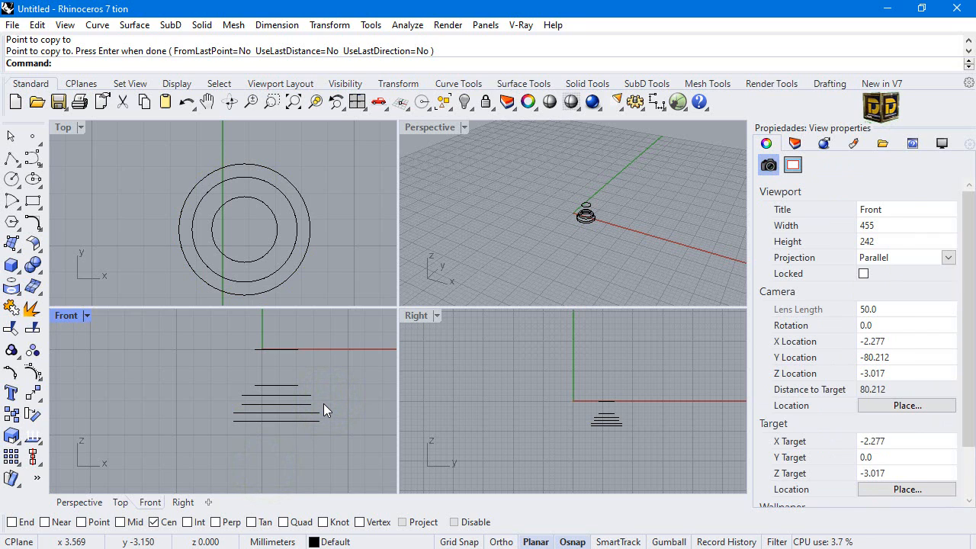
left_click(319, 418)
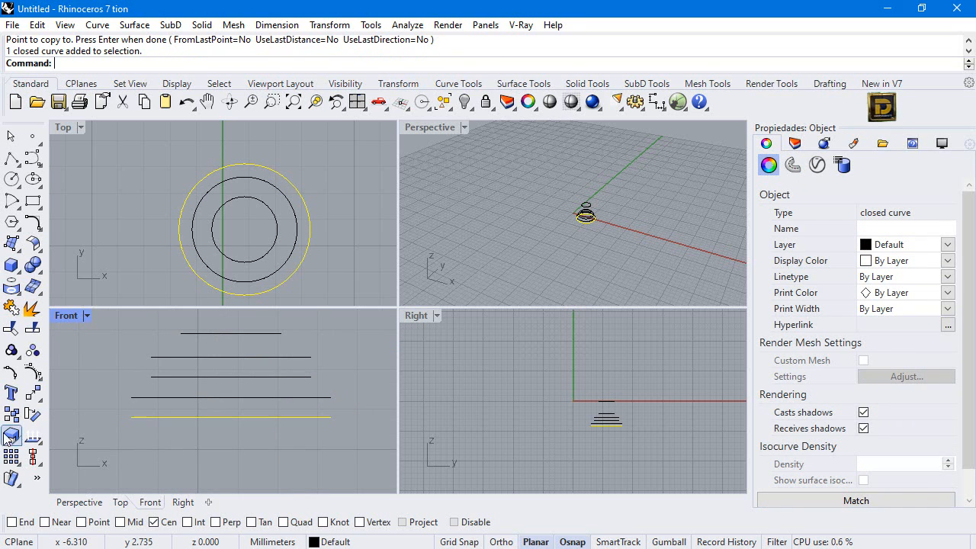
right_click(320, 419)
left_click(264, 416)
type("3")
key("Return")
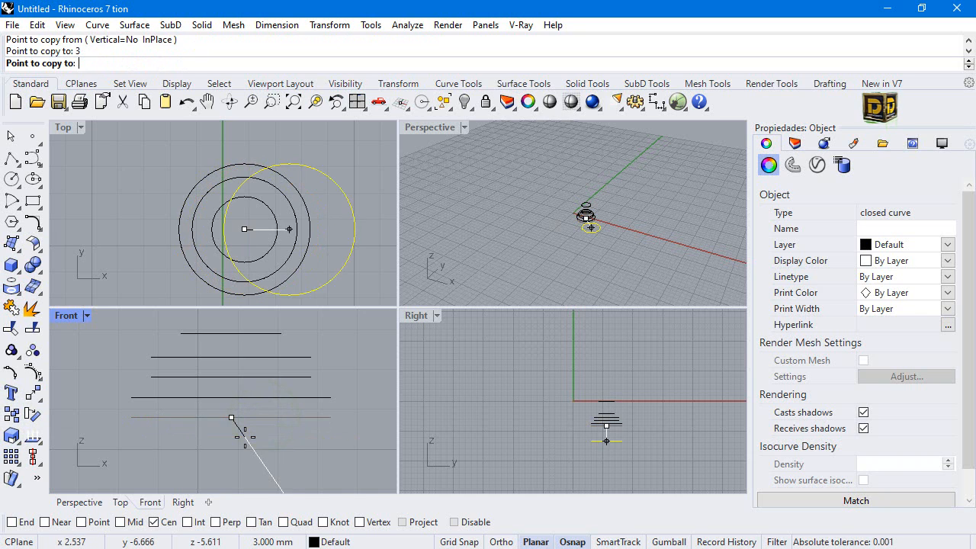
left_click(227, 436, "shift")
scroll(219, 436, "down", 5)
key("Return")
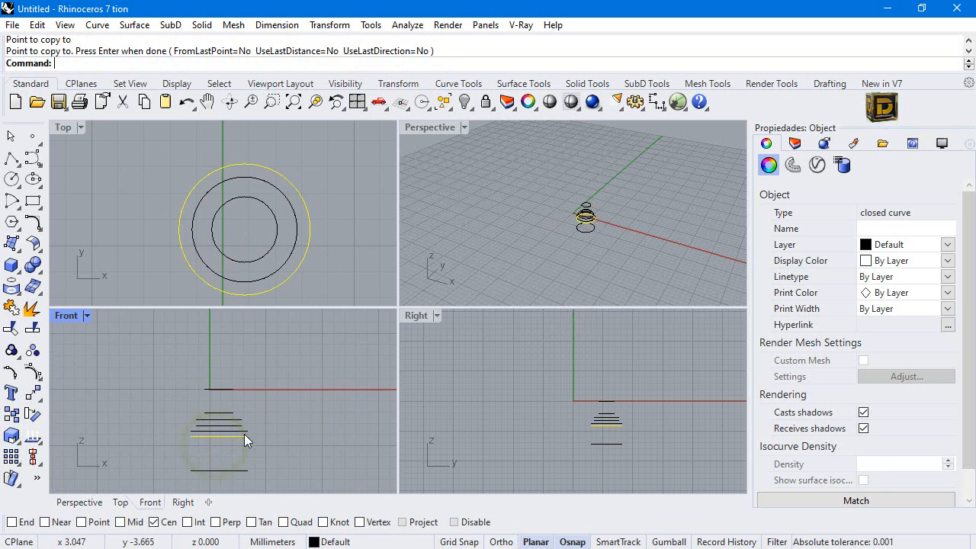
left_click(297, 447)
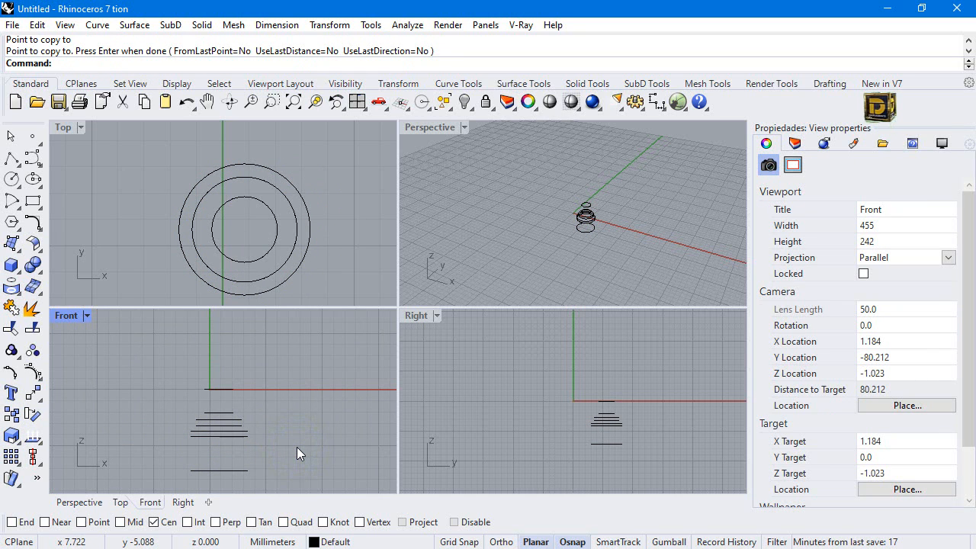
Step: Draw a 5.5 mm diameter circle centred on the lowest 5 mm circle
scroll(212, 473, "up", 4)
left_click(213, 471)
left_click(12, 179)
left_click(216, 469)
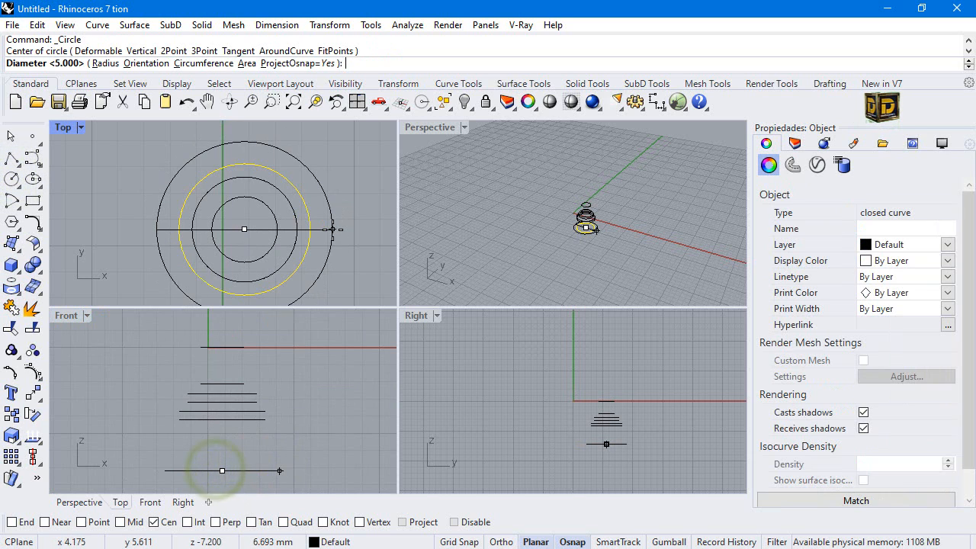
type("5.5")
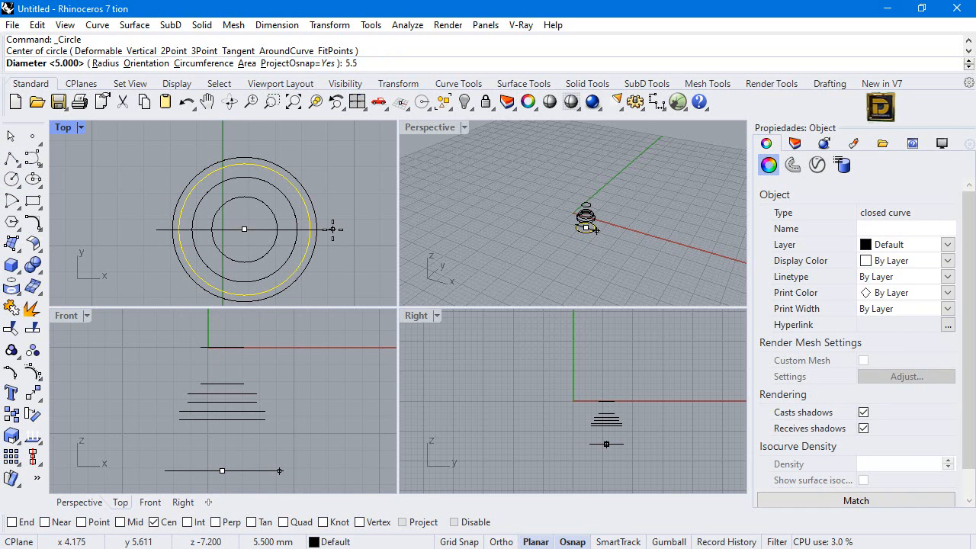
key("Return")
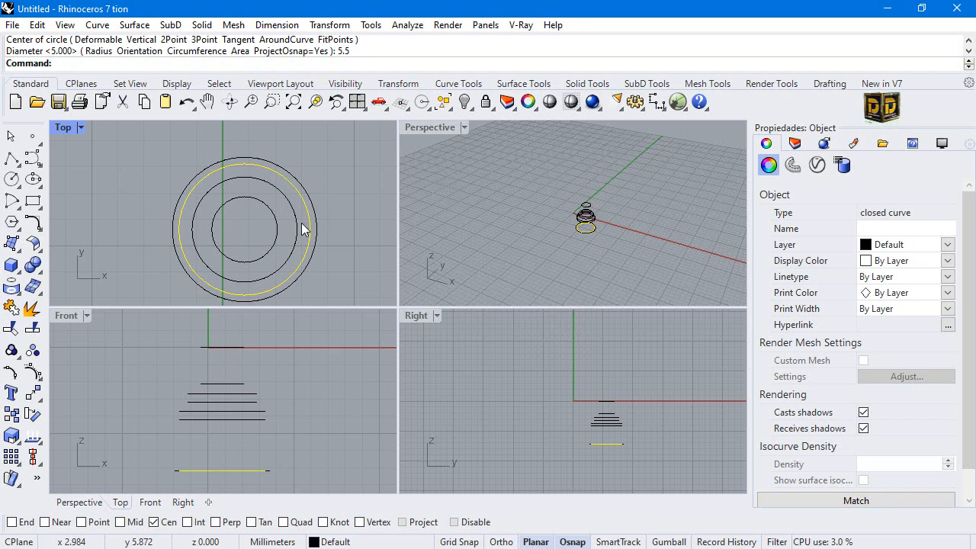
Step: Move the 5.5 mm circle 0.5 mm straight down from the lowest 5 mm circle in the Front view
left_click(315, 234)
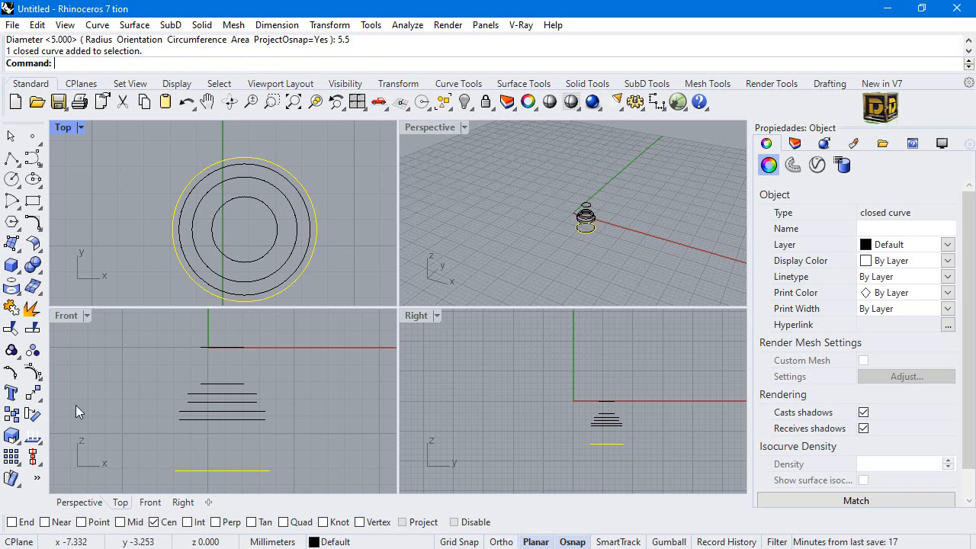
left_click(32, 392)
left_click(190, 463)
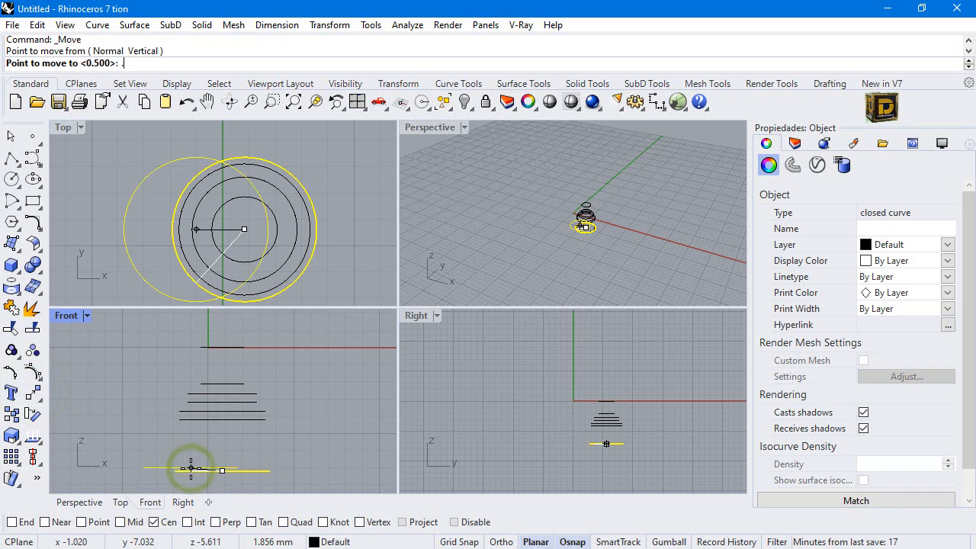
type(".5")
key("Return")
scroll(195, 448, "down", 6)
left_click(214, 467)
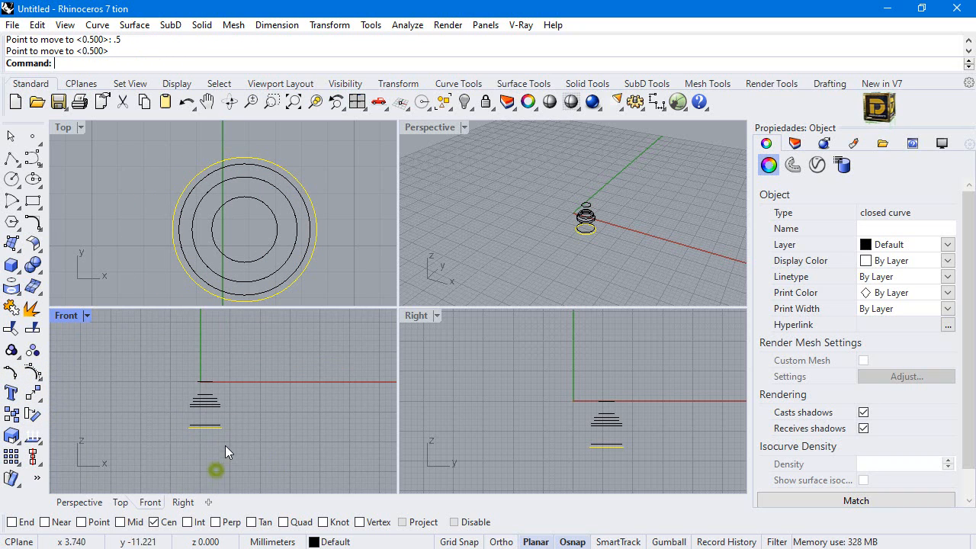
Step: Copy the 5 mm circle just above the 5.5 mm circle 1 mm straight down in the Front view
scroll(219, 429, "up", 6)
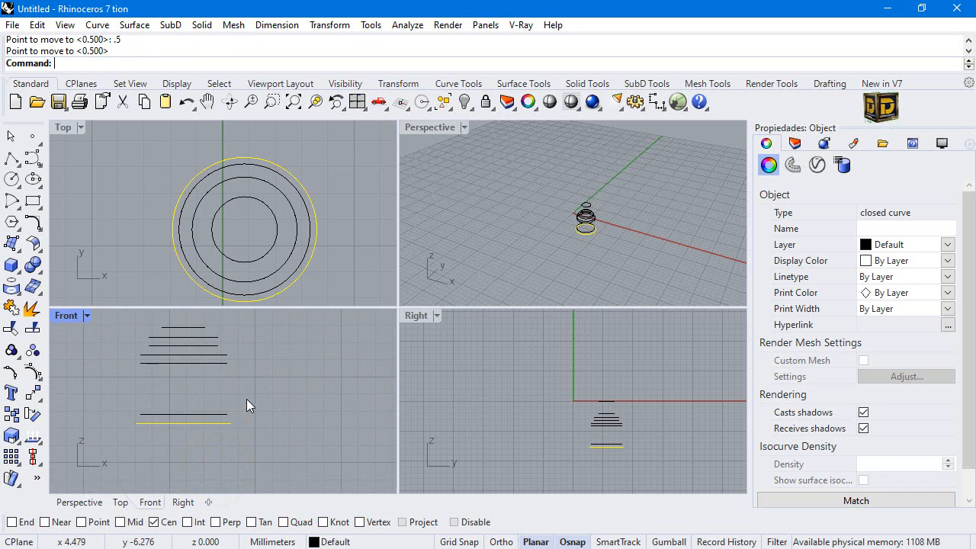
left_click(213, 414)
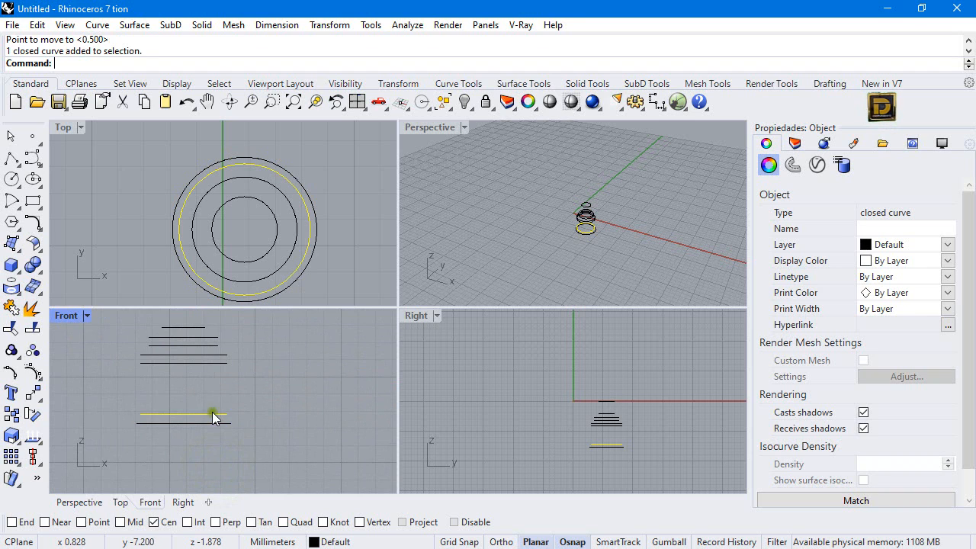
left_click(11, 412)
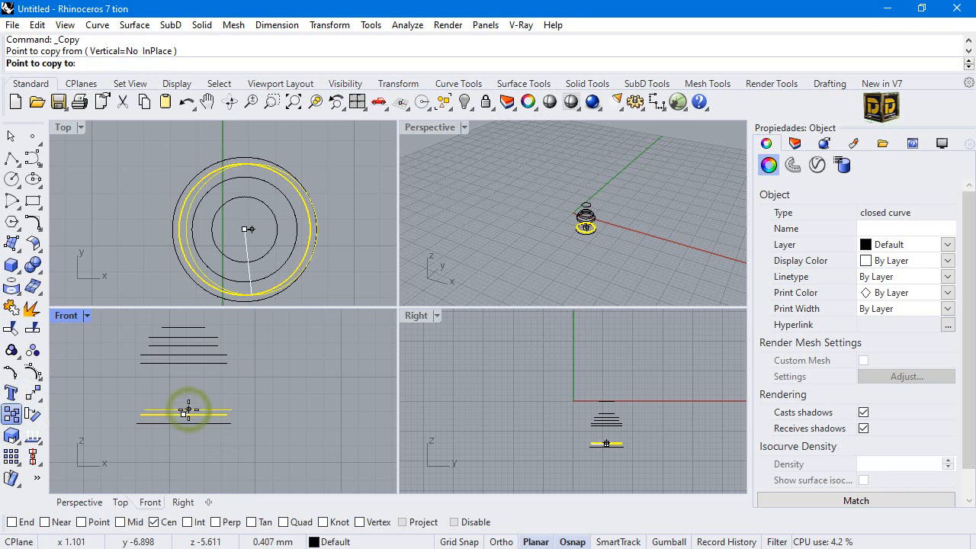
type("1")
key("Return")
left_click(200, 447)
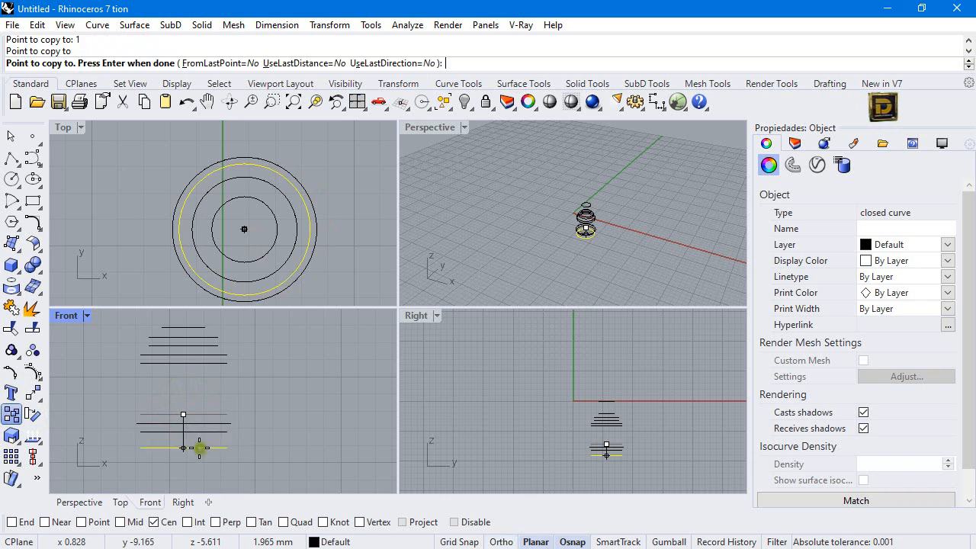
key("Return")
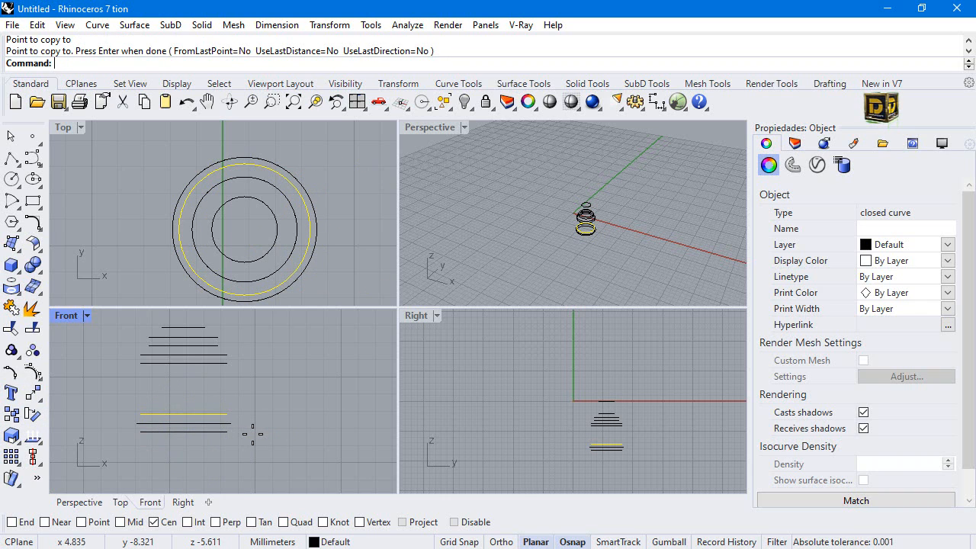
Step: Draw a 6 mm diameter circle centred on the newly copied lowest 5 mm circle
key("Return")
left_click(185, 431)
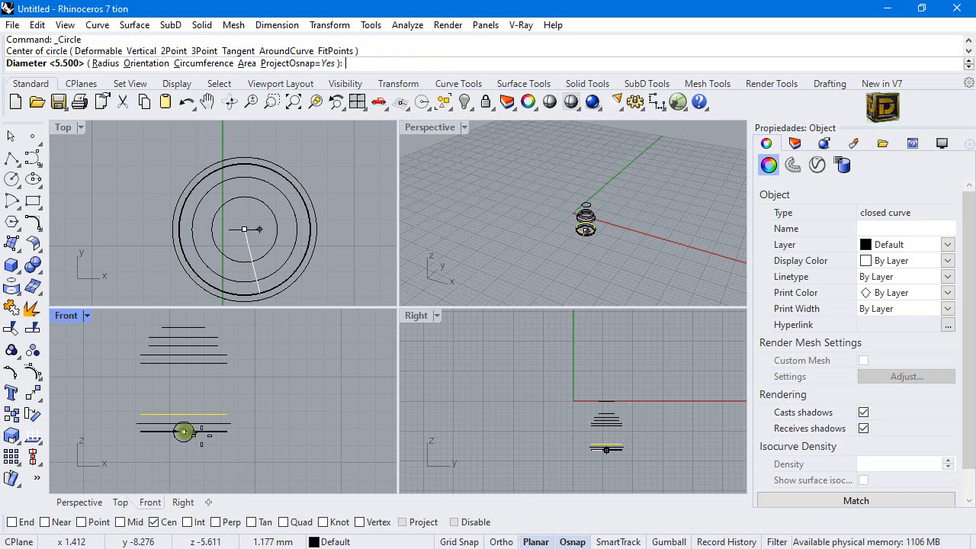
type("6")
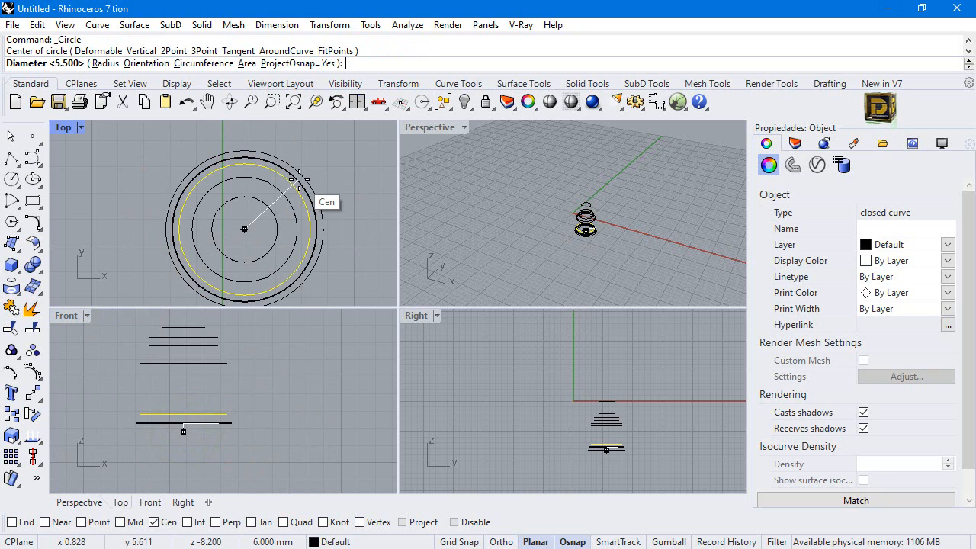
key("Return")
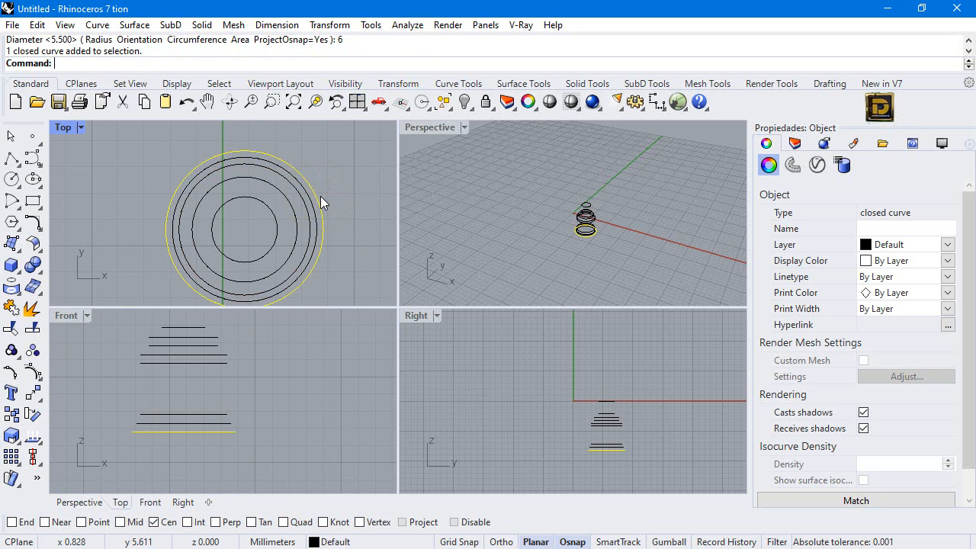
Step: Move the 6 mm circle 5 mm straight down in the Front view
left_click(33, 393)
left_click(184, 423)
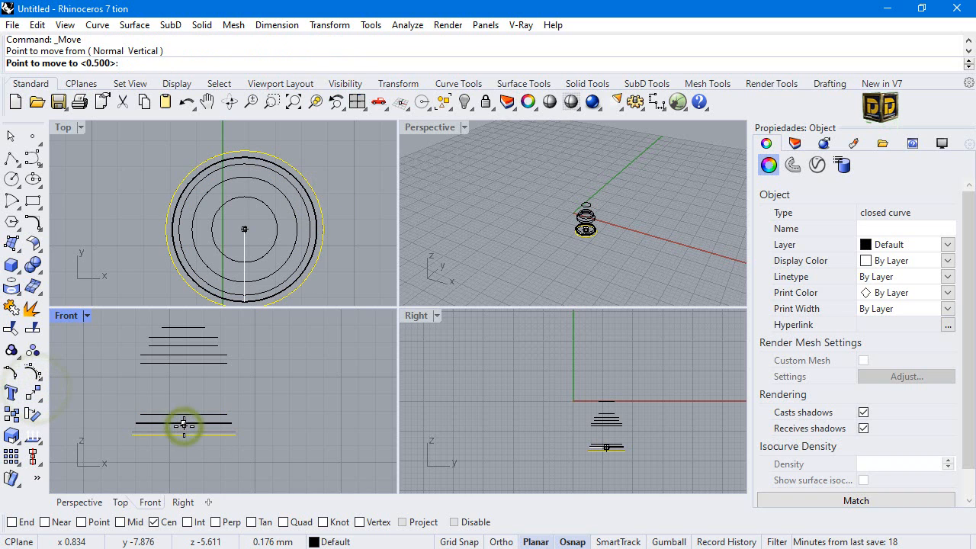
type("5")
key("Return")
scroll(184, 420, "down", 3)
key("F8")
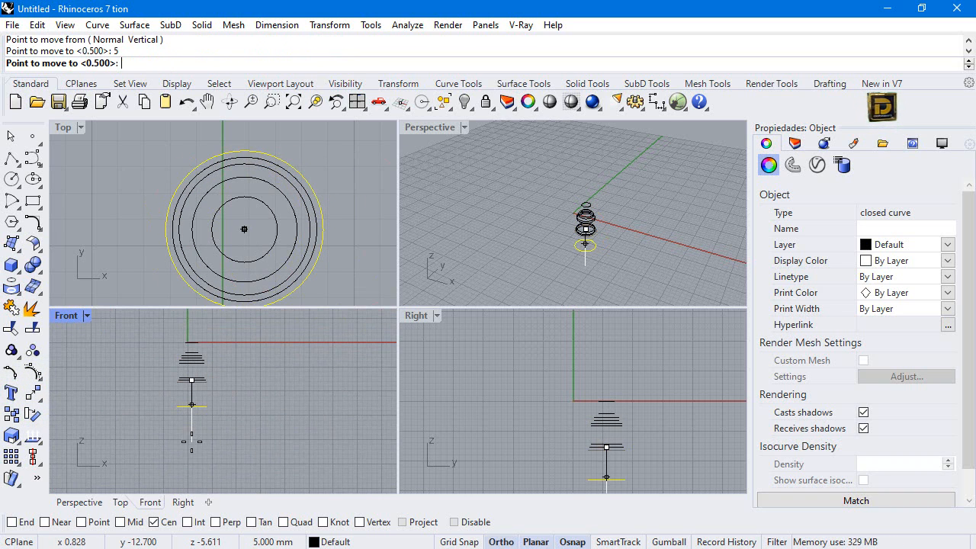
key("Escape")
Step: Draw a 5.5 mm diameter circle centred on the lowered 6 mm circle
left_click(11, 179)
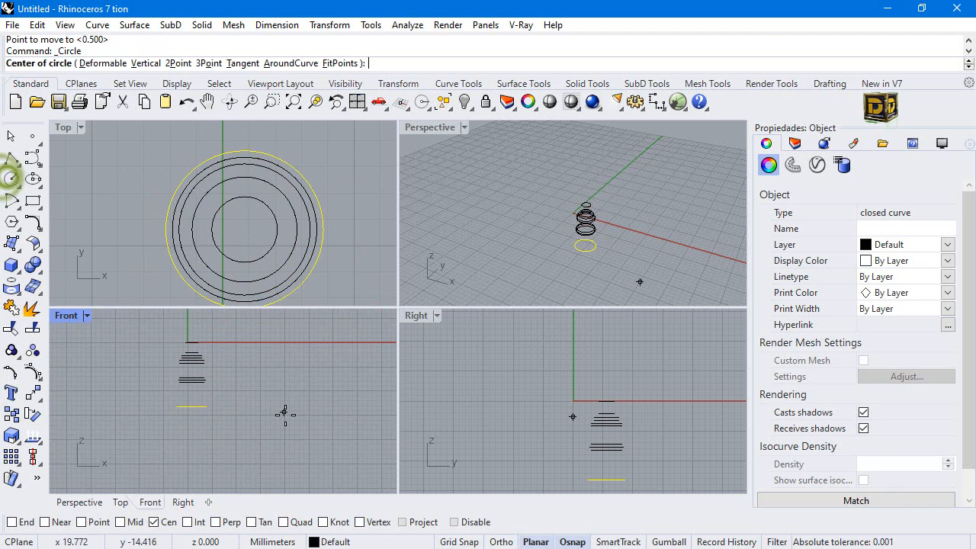
left_click(191, 406)
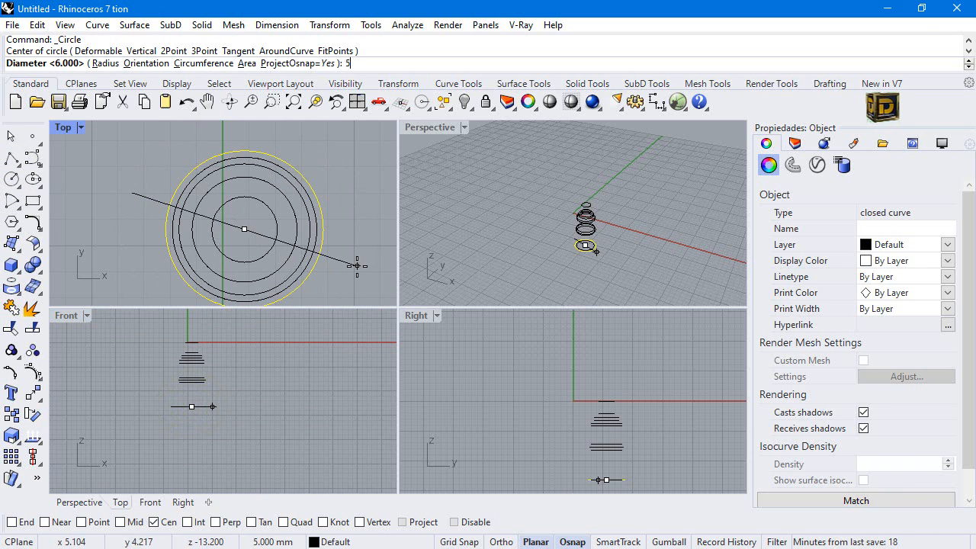
type("5")
key("Return")
key("Return")
scroll(355, 263, "up", 2)
type("5.")
key("Return")
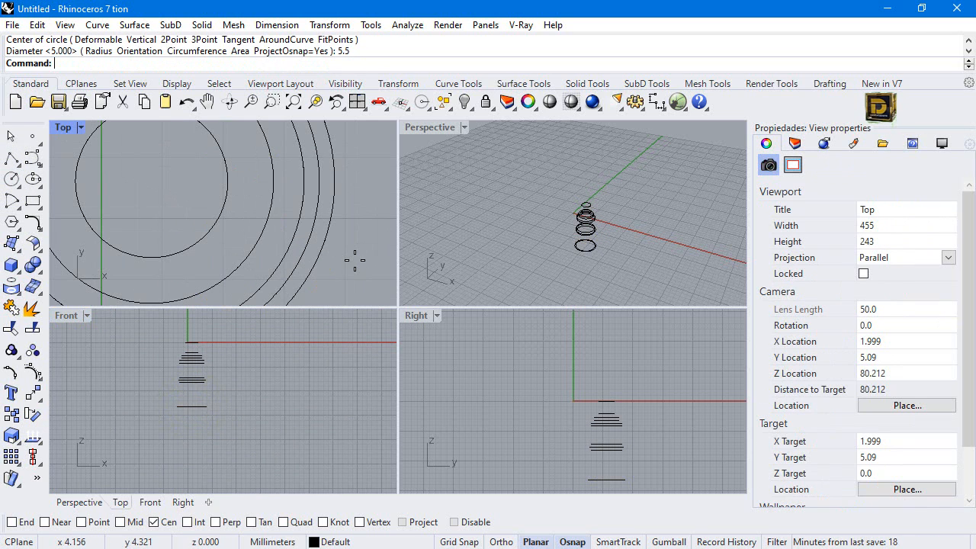
Step: Move the new 5.5 mm circle 0.35 mm straight down from the 6 mm circle in the Front view and clear the selection
left_click(196, 409)
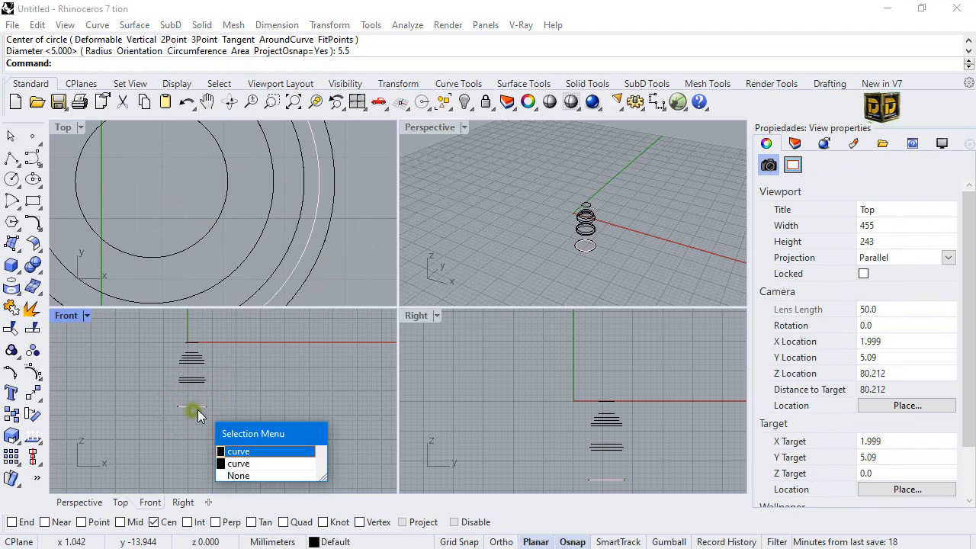
left_click(254, 451)
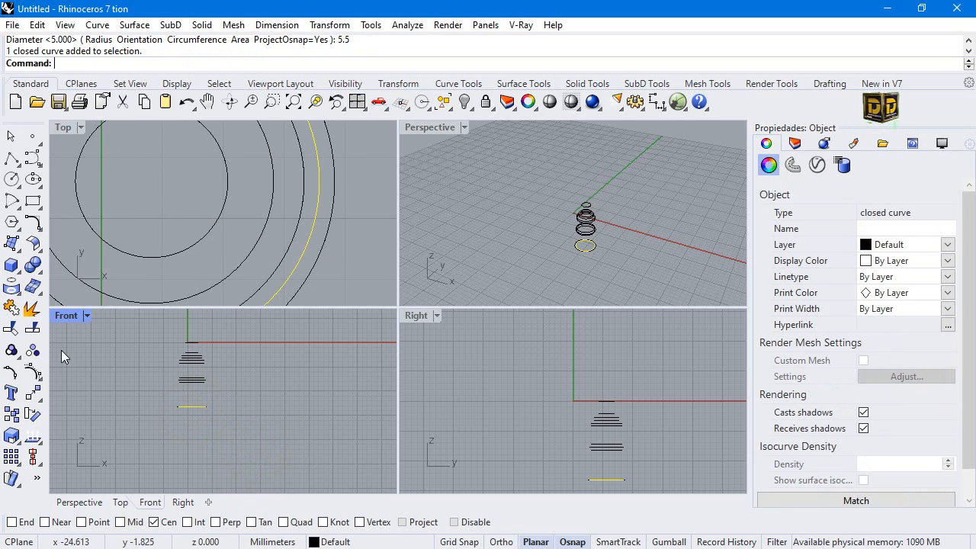
left_click(33, 392)
left_click(205, 403)
type(".35")
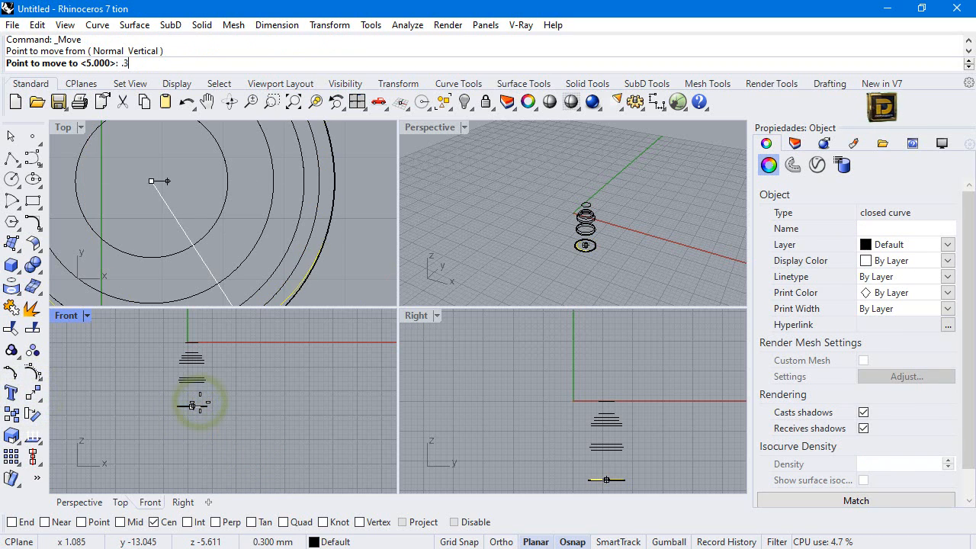
key("Return")
left_click(201, 443)
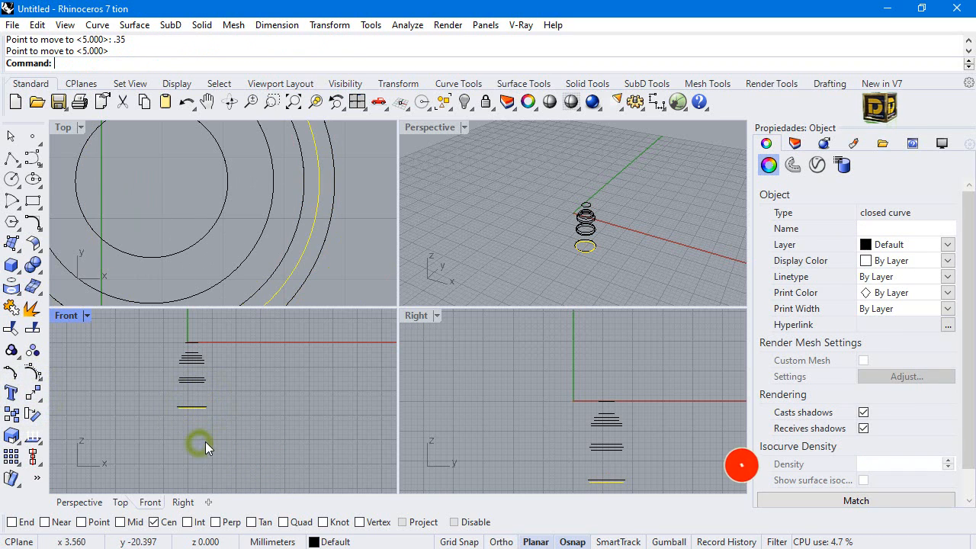
left_click(184, 437)
Step: Draw a 4.5 mm diameter circle centred on the lowest 5.5 mm circle
scroll(180, 368, "up", 1)
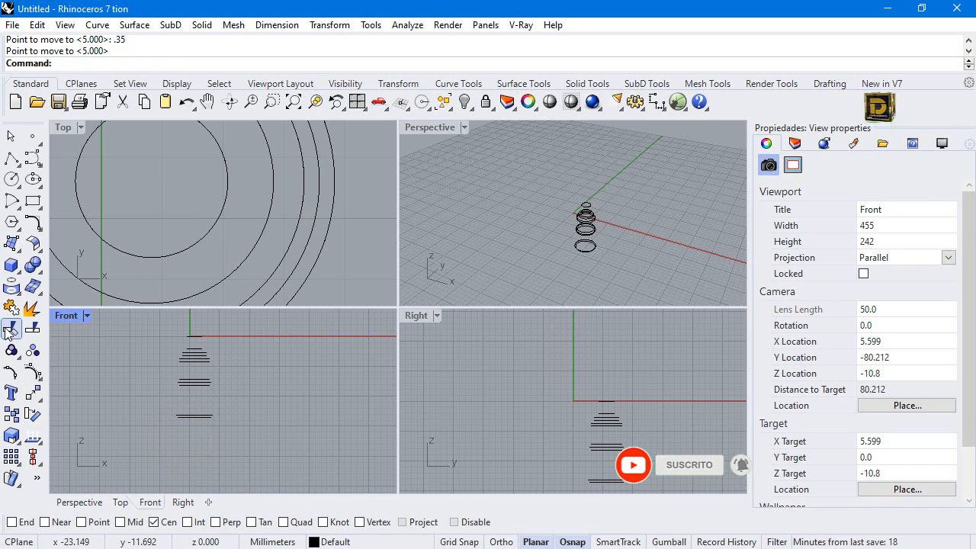
left_click(12, 179)
scroll(148, 407, "up", 3)
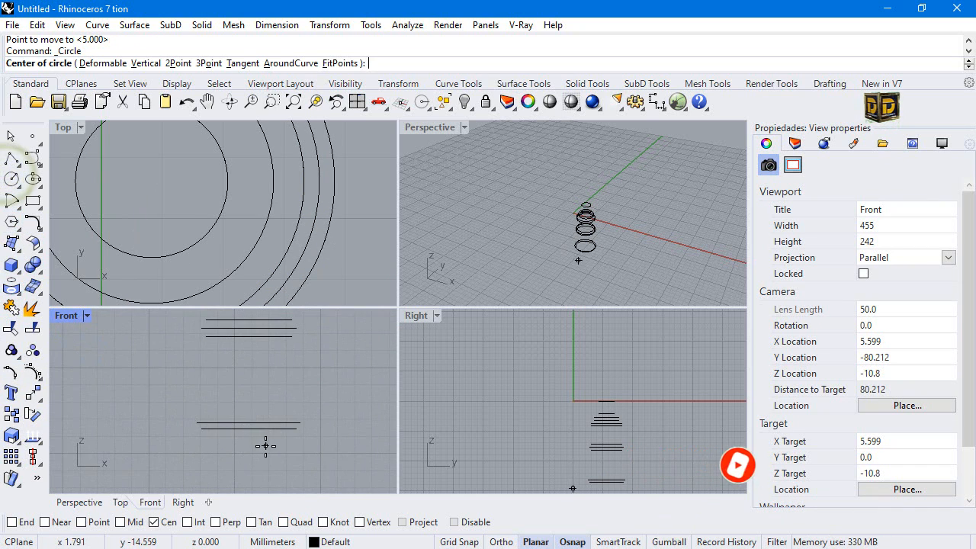
left_click(258, 428)
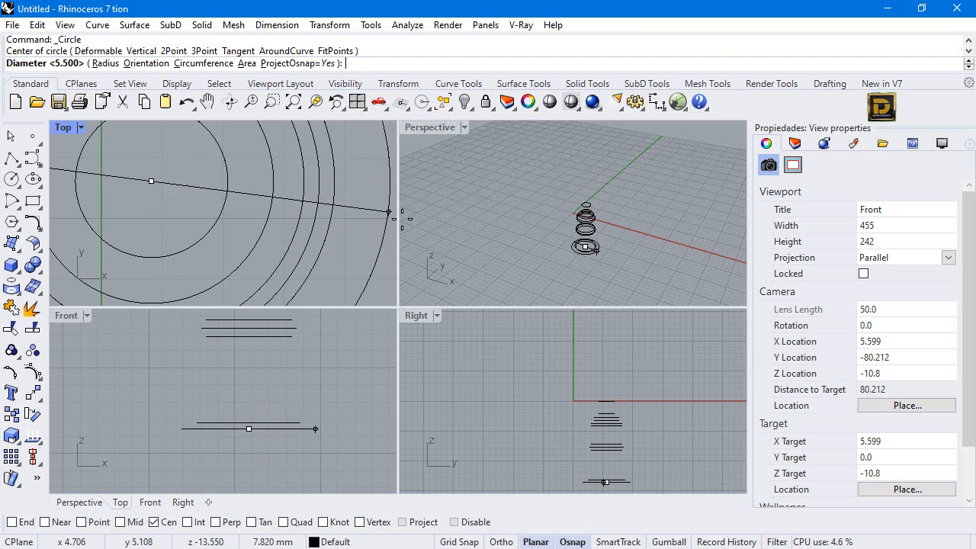
type("4.")
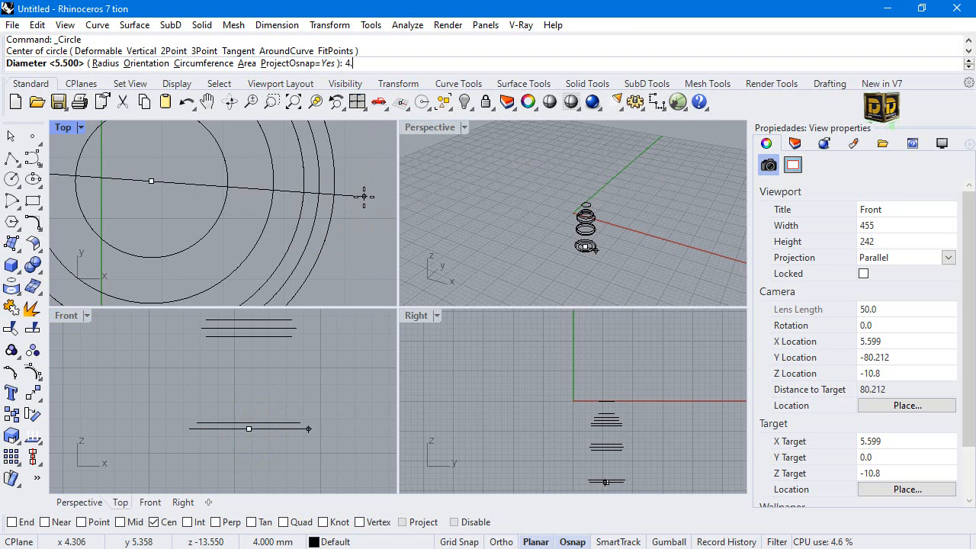
type("5")
key("Return")
Step: Move the new 4.5 mm circle 1 mm straight down in the Front view
left_click(250, 436)
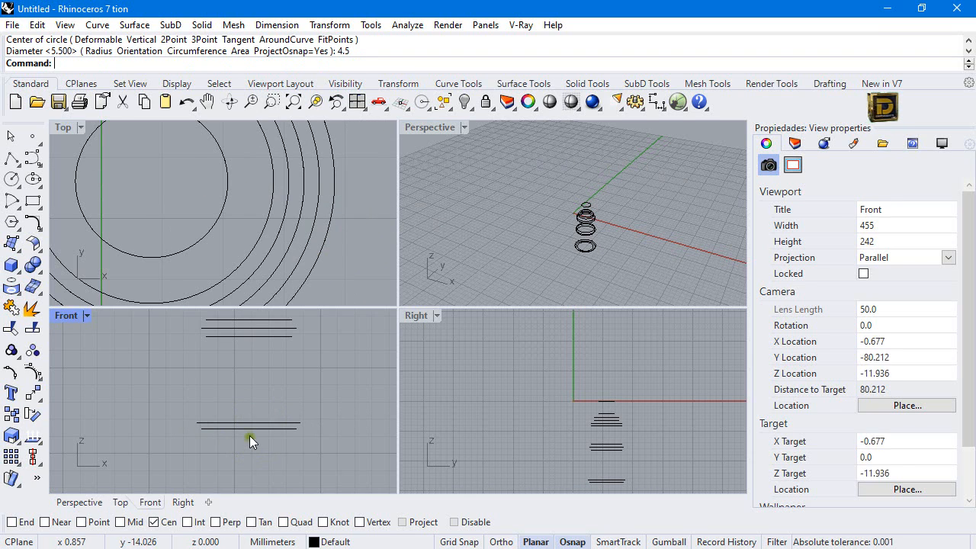
left_click(303, 467)
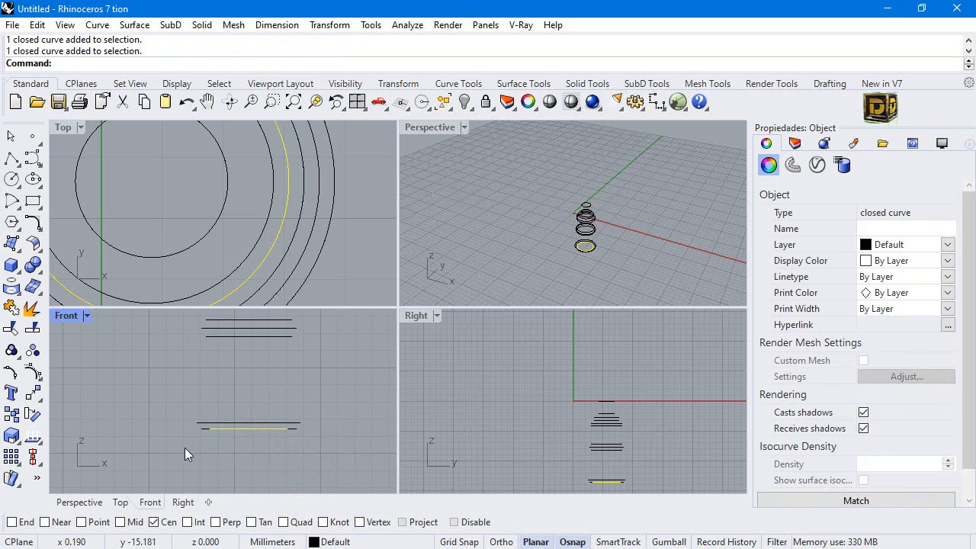
left_click(16, 417)
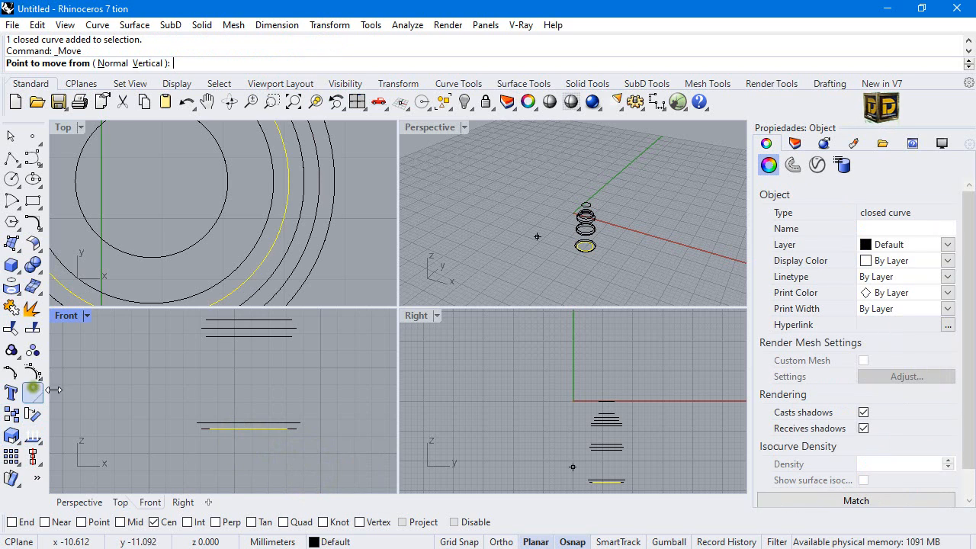
left_click(244, 426)
type("1")
key("Return")
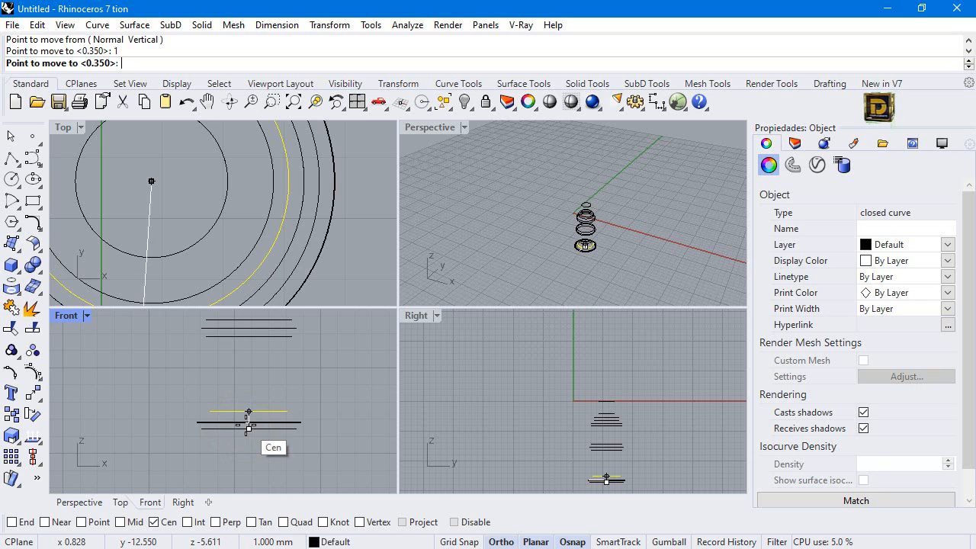
left_click(250, 472)
scroll(321, 433, "down", 3)
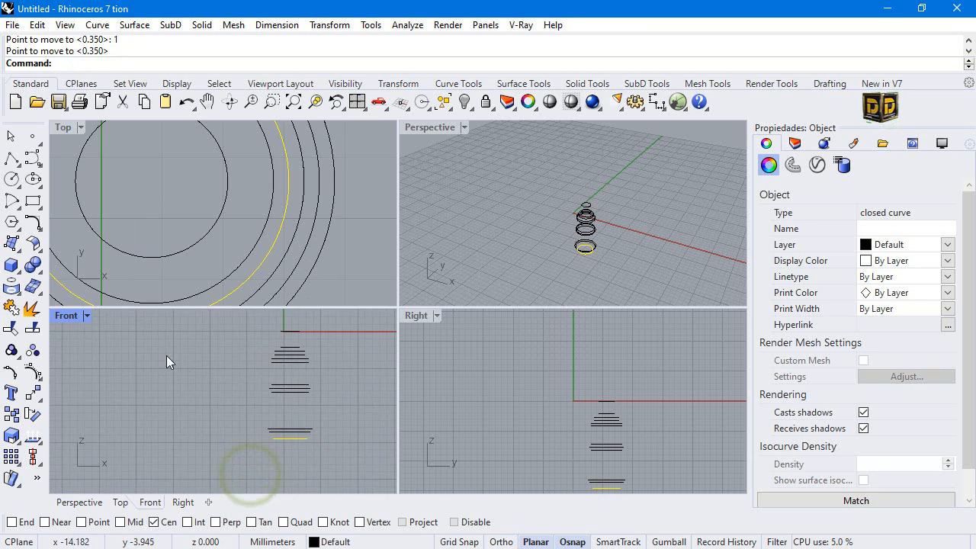
Step: Maximize the Front view, then add a new layer coloured blue and make it current for the profile polyline
double_click(66, 321)
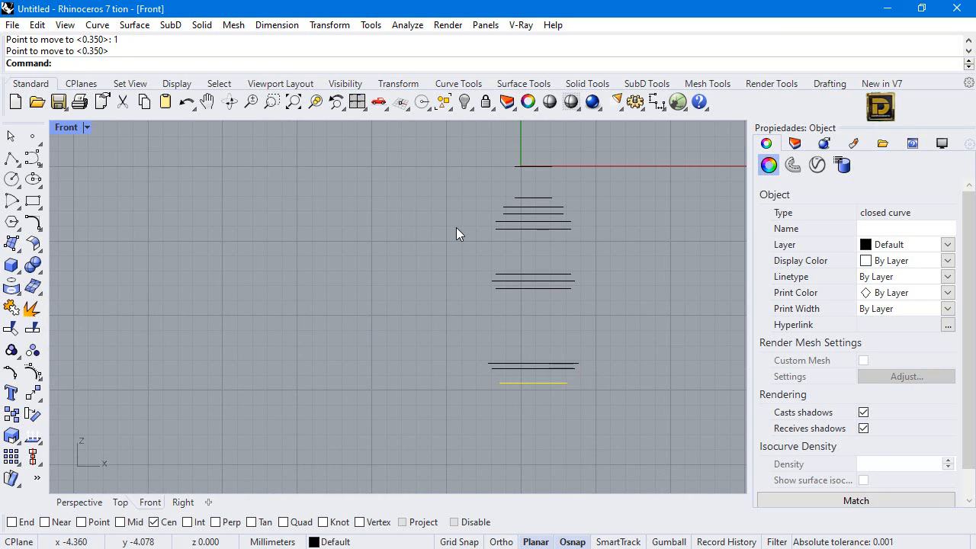
left_click(12, 158)
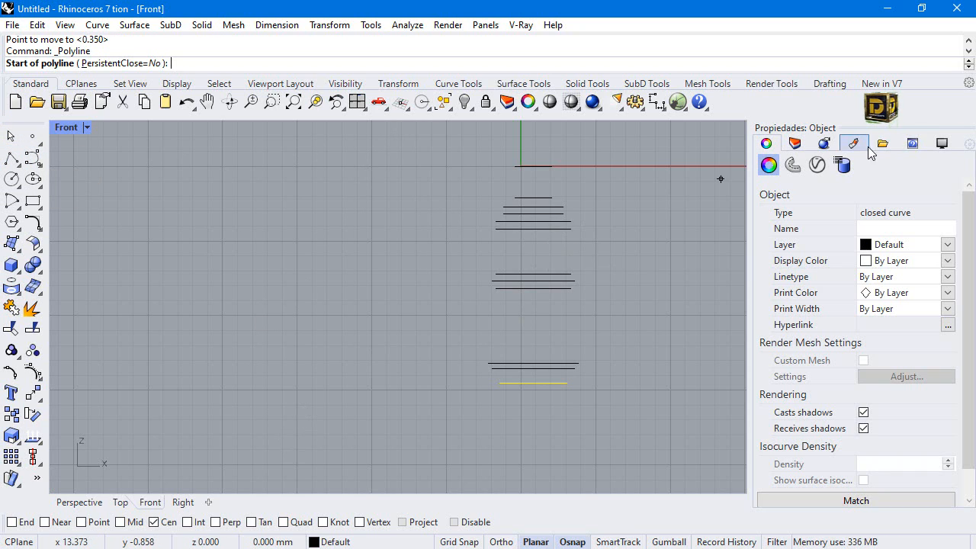
left_click(795, 146)
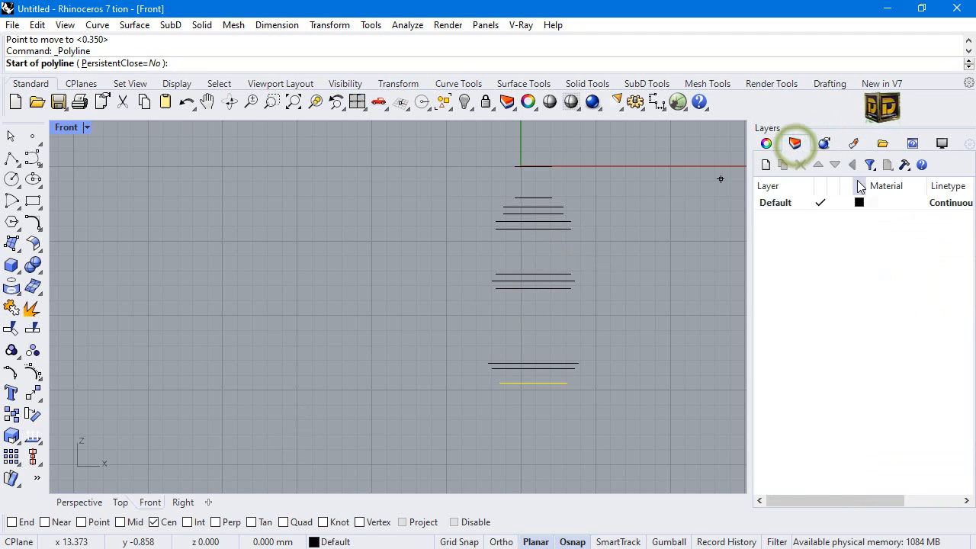
left_click(765, 164)
left_click(852, 218)
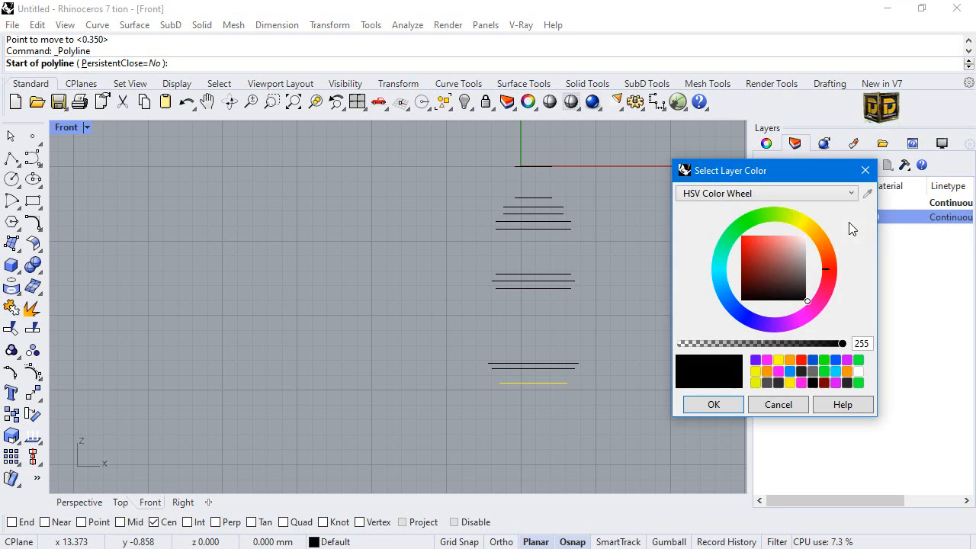
left_click(728, 314)
left_click(713, 403)
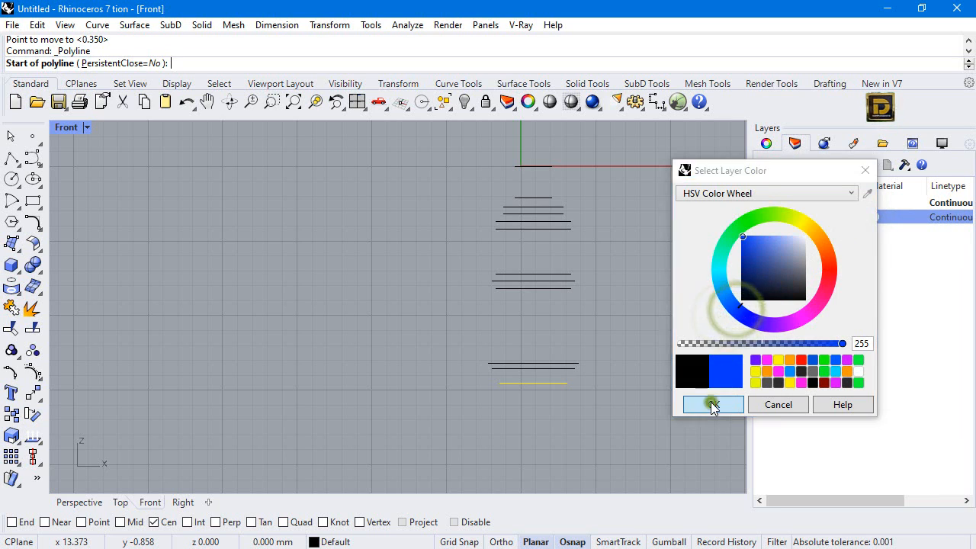
left_click(809, 217)
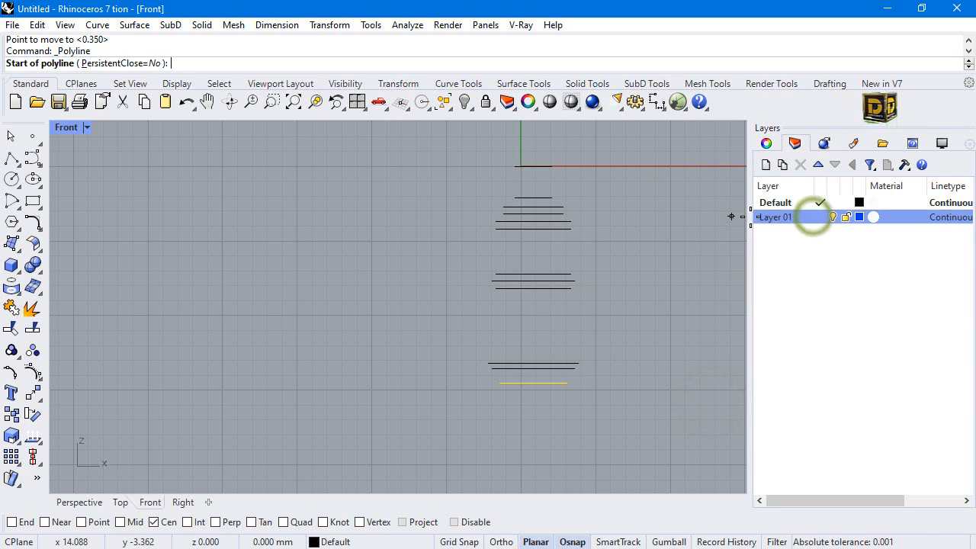
left_click(817, 217)
Step: Draw a straight polyline between the left quadrant points of the top two circles, snapping with Quad
scroll(472, 152, "up", 2)
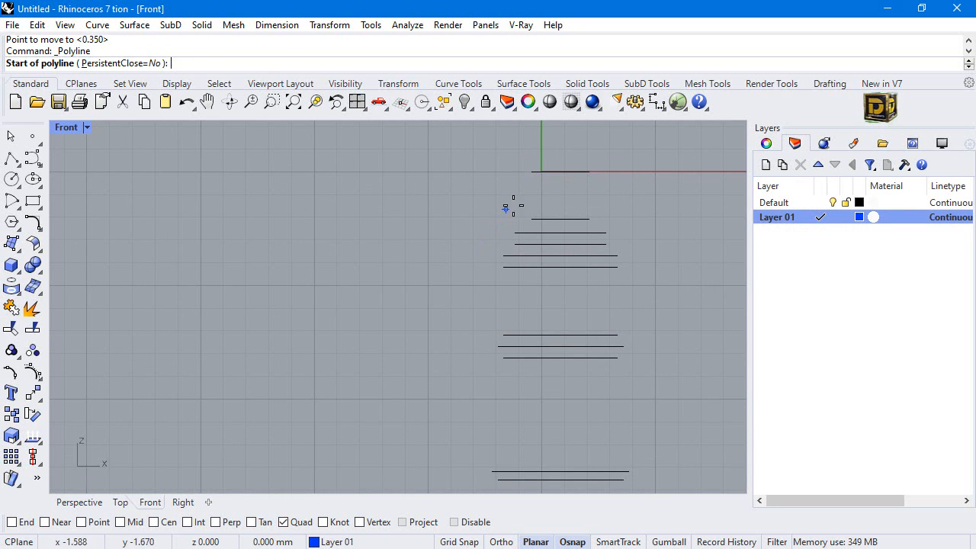
left_click(532, 172)
left_click(534, 213)
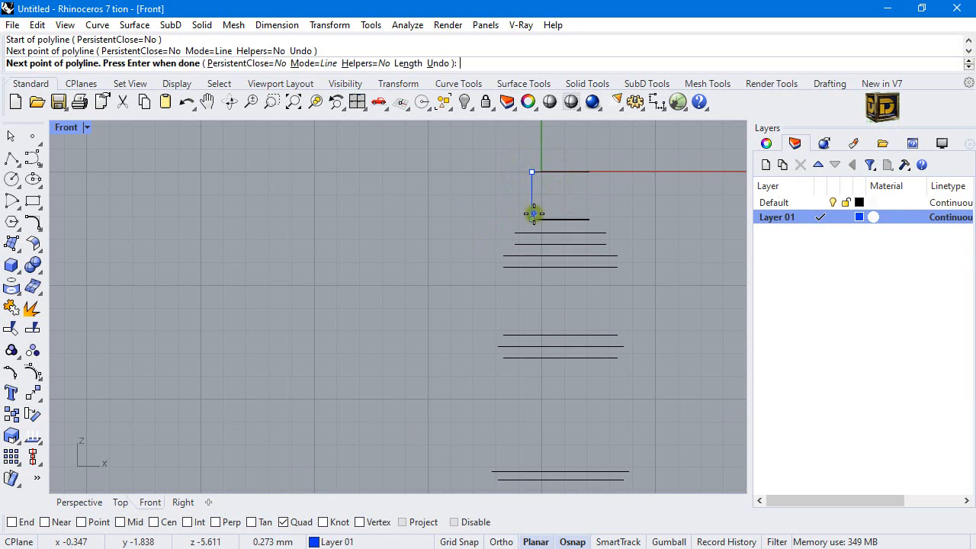
key("Return")
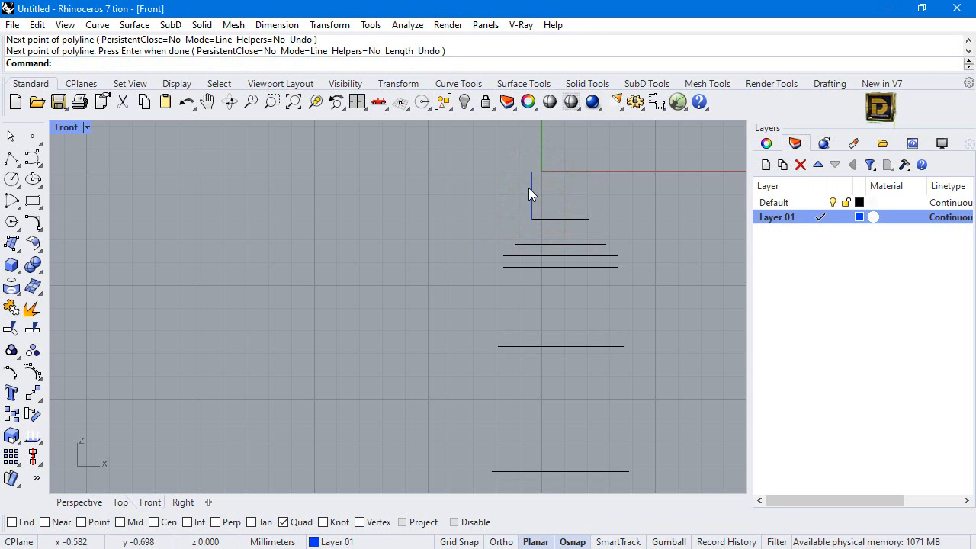
Step: Draw a short vertical line joining the left quadrants of the fourth and third circles from the top
scroll(529, 219, "up", 2)
key("Return")
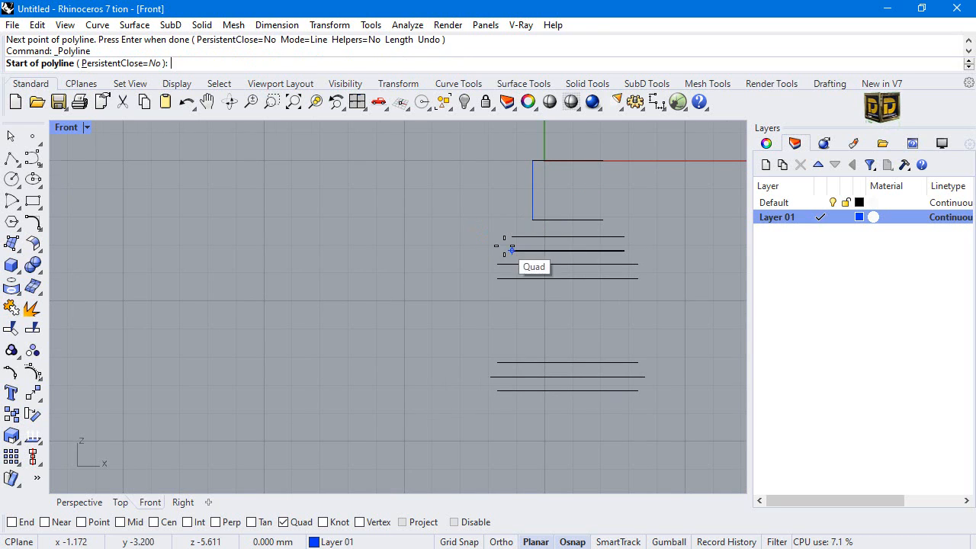
scroll(506, 246, "up", 2)
left_click(516, 251)
left_click(517, 237)
key("Return")
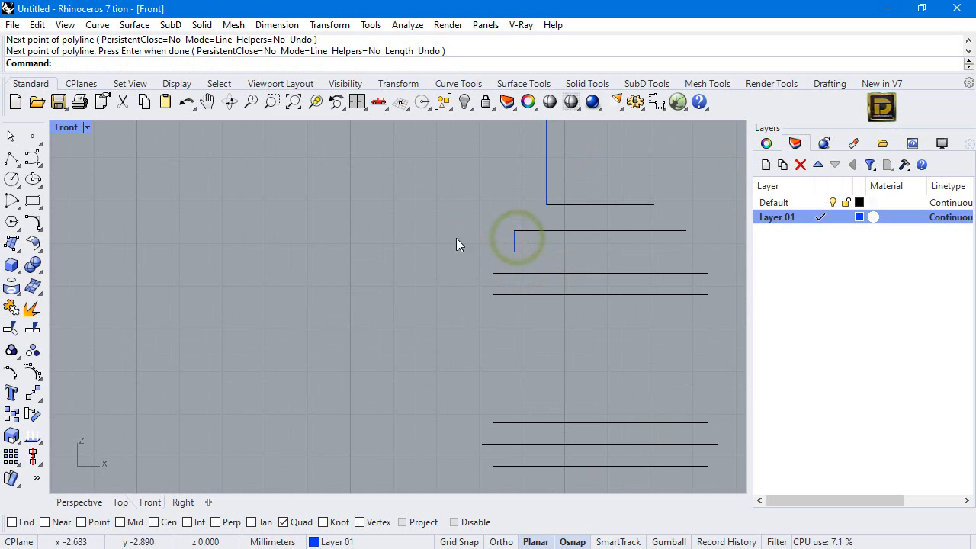
Step: Draw an outward-bulging arc by start, end and point from the third circle's left quadrant to the second circle's
left_click(18, 209)
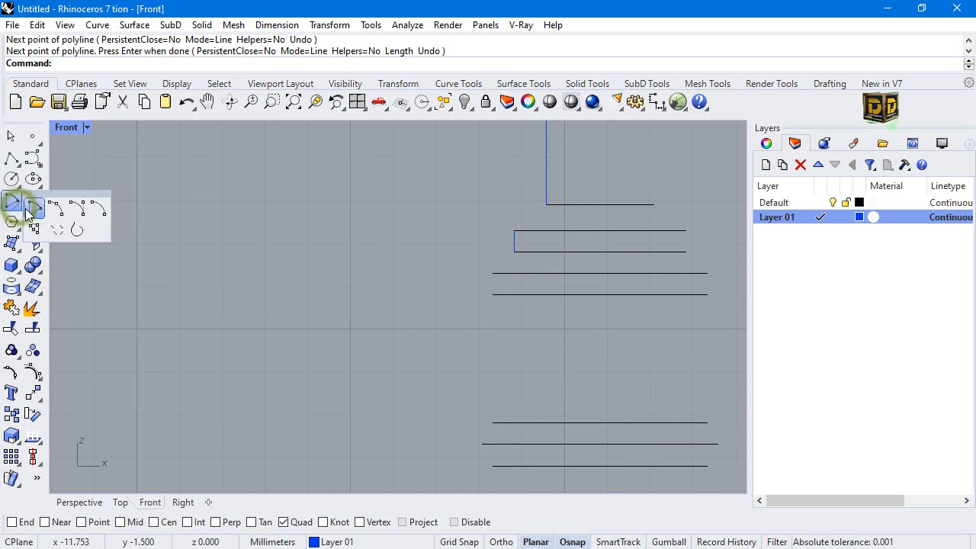
left_click(54, 218)
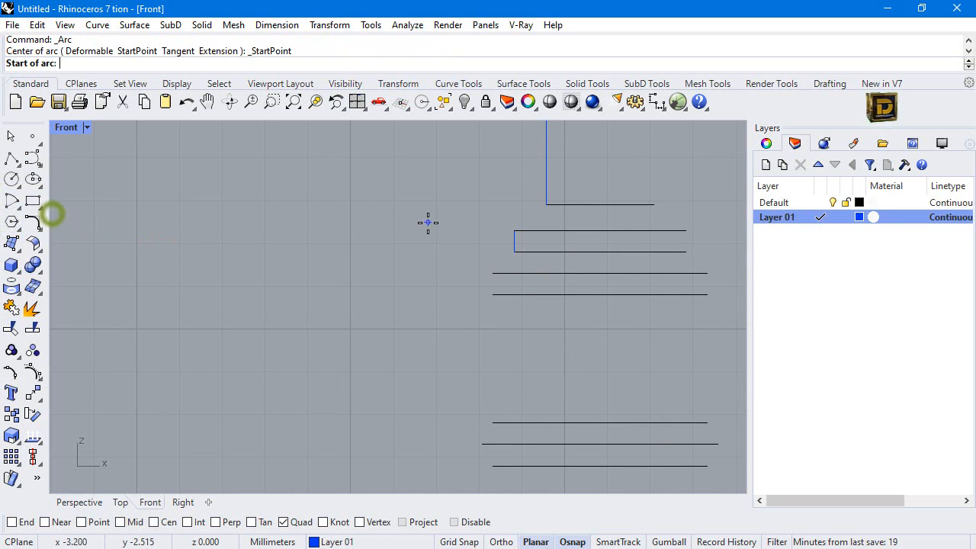
left_click(514, 230)
left_click(546, 208)
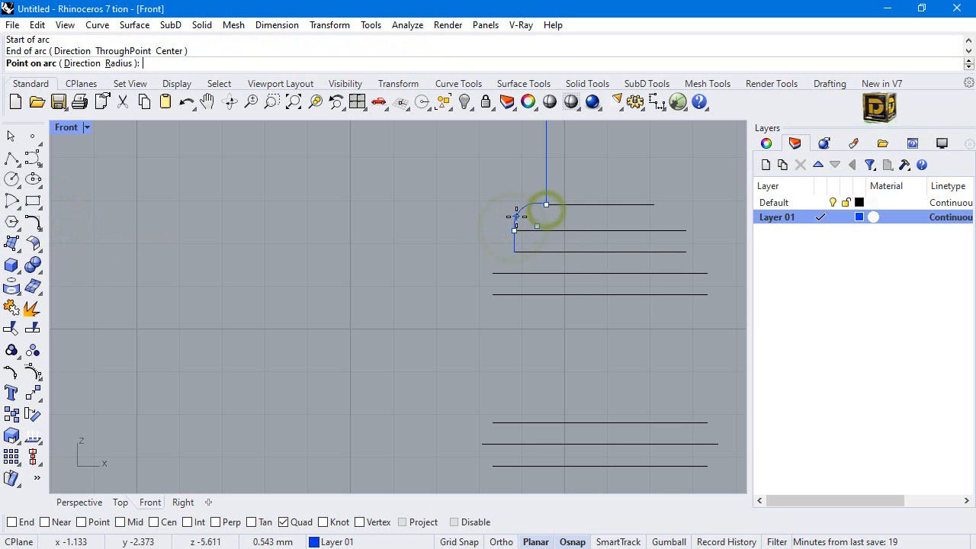
left_click(519, 217)
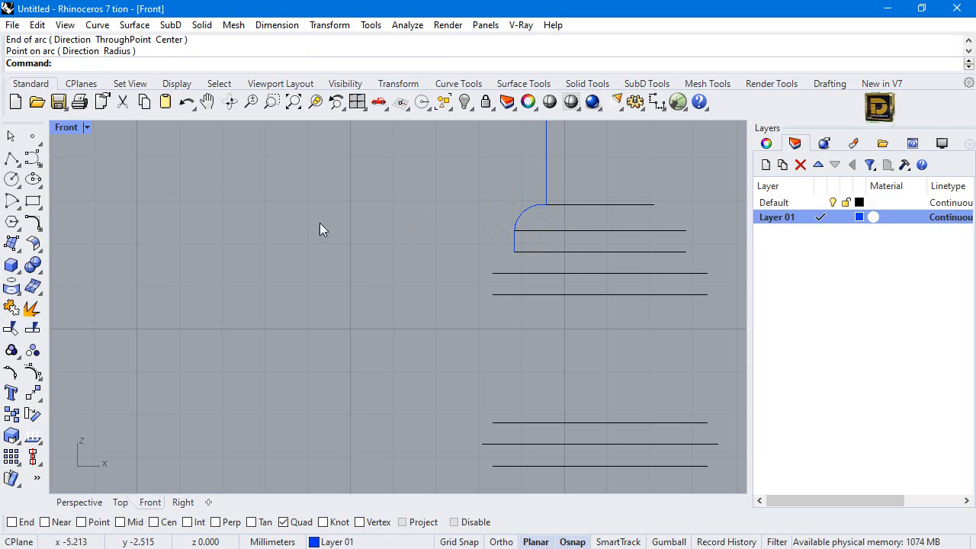
Step: Draw a short vertical line joining the left quadrants of the sixth and fifth circles from the top
left_click(22, 156)
left_click(492, 294)
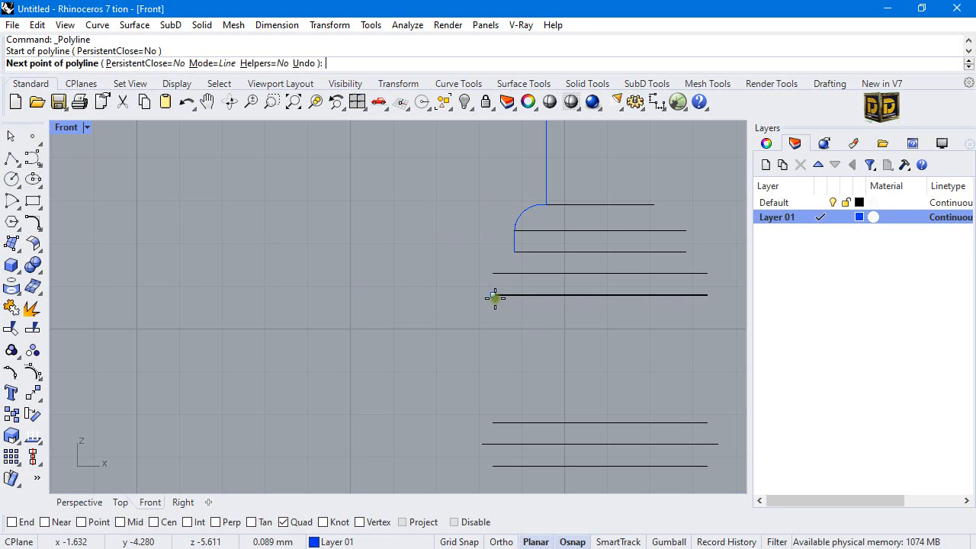
left_click(494, 273)
key("Return")
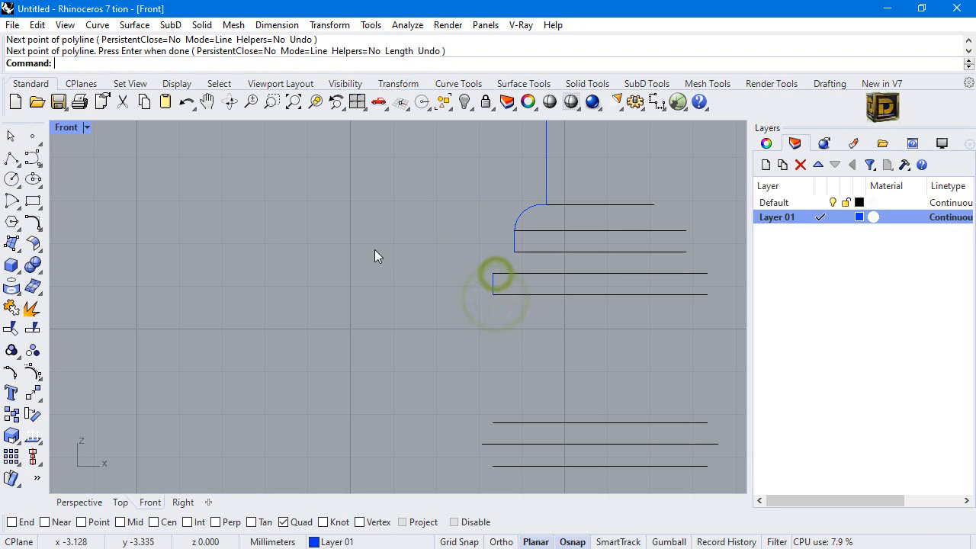
Step: Draw an outward-bulging arc from the fifth circle's left quadrant to the lower end of the short line at the fourth circle
left_click(22, 215)
left_click(61, 207)
left_click(494, 273)
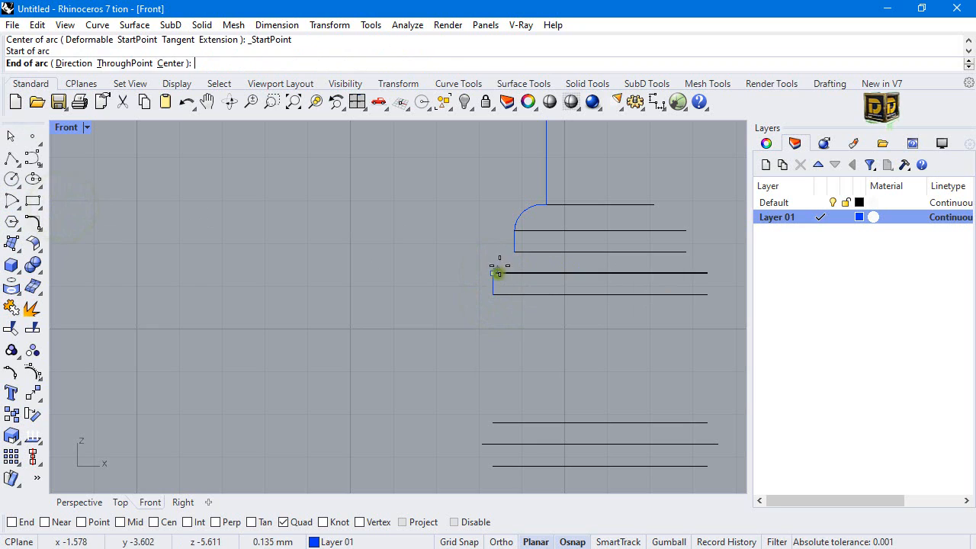
left_click(513, 251)
left_click(501, 259)
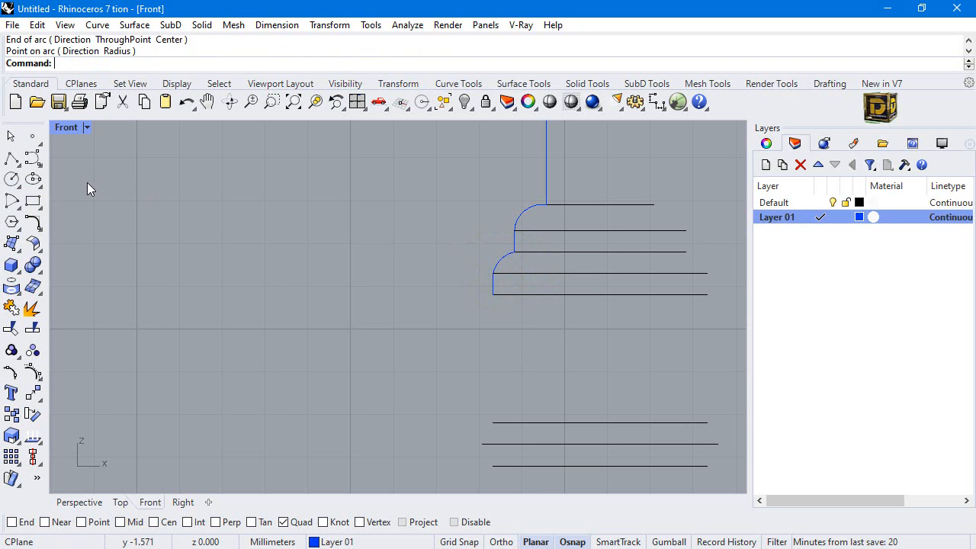
Step: Draw a straight line from the sixth circle's left quadrant down to the seventh circle's left quadrant
left_click(9, 158)
left_click(492, 294)
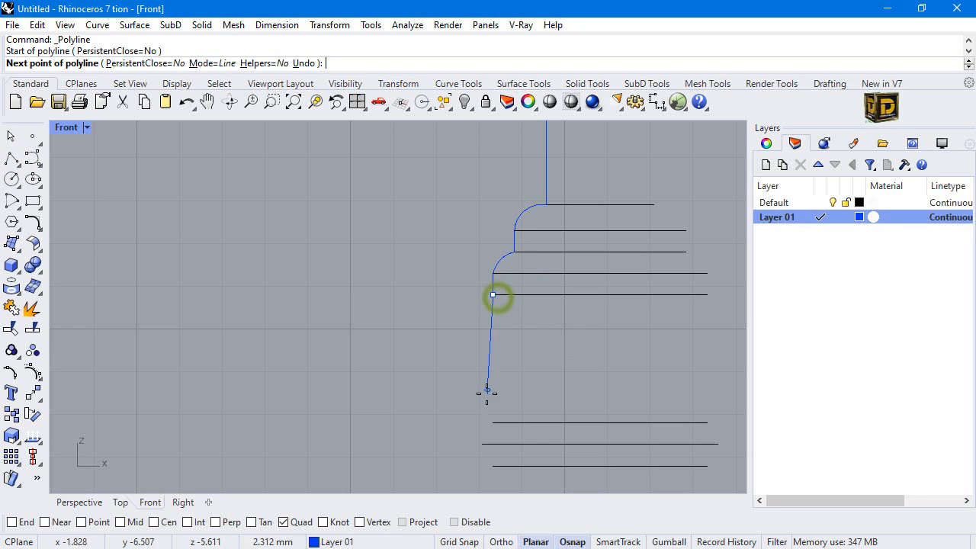
left_click(493, 422)
key("Return")
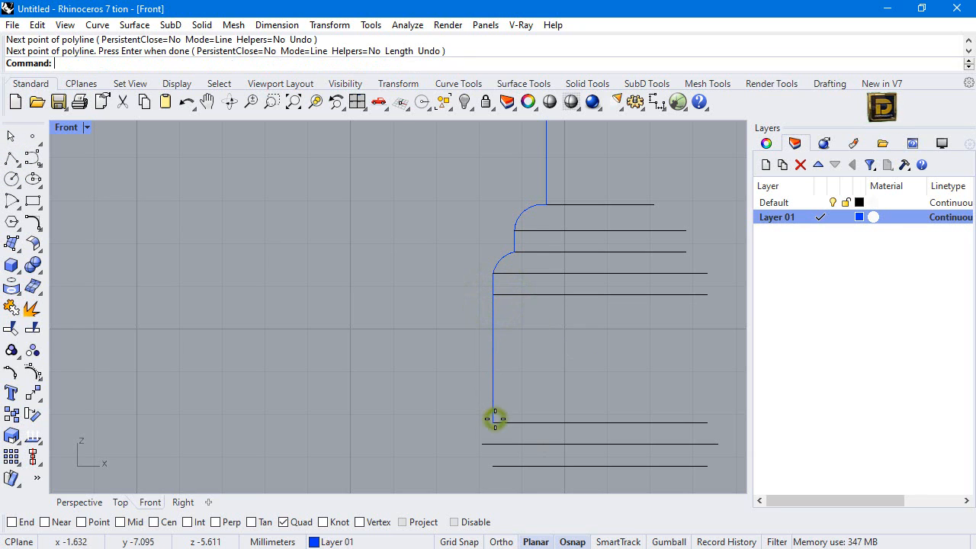
Step: Draw an arc from the ninth to the seventh circle's left quadrant, passing through the eighth circle's left quadrant
left_click(12, 202)
left_click(49, 205)
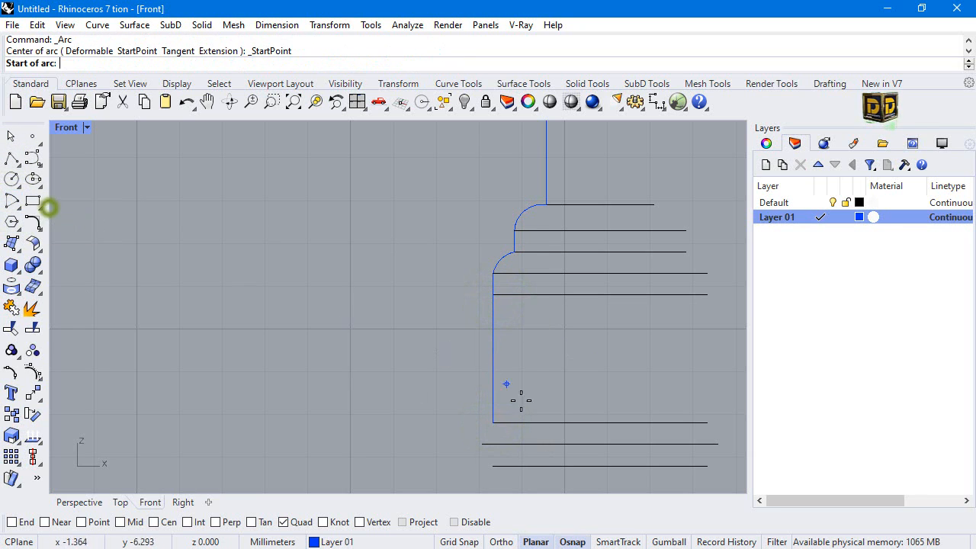
left_click(493, 466)
left_click(493, 421)
left_click(483, 444)
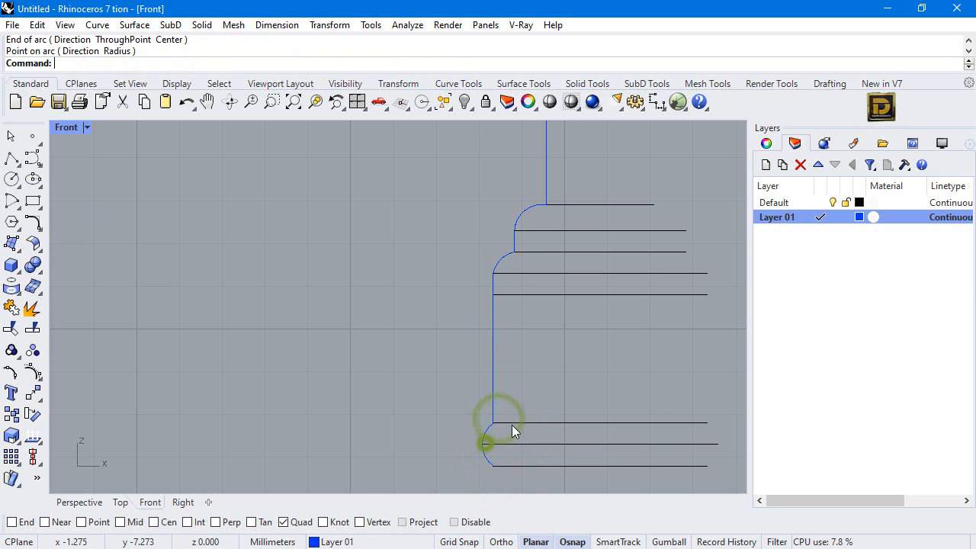
Step: Draw a slanted line from the ninth circle's left quadrant down to the left quadrant of the 6 mm circle
scroll(508, 389, "down", 5)
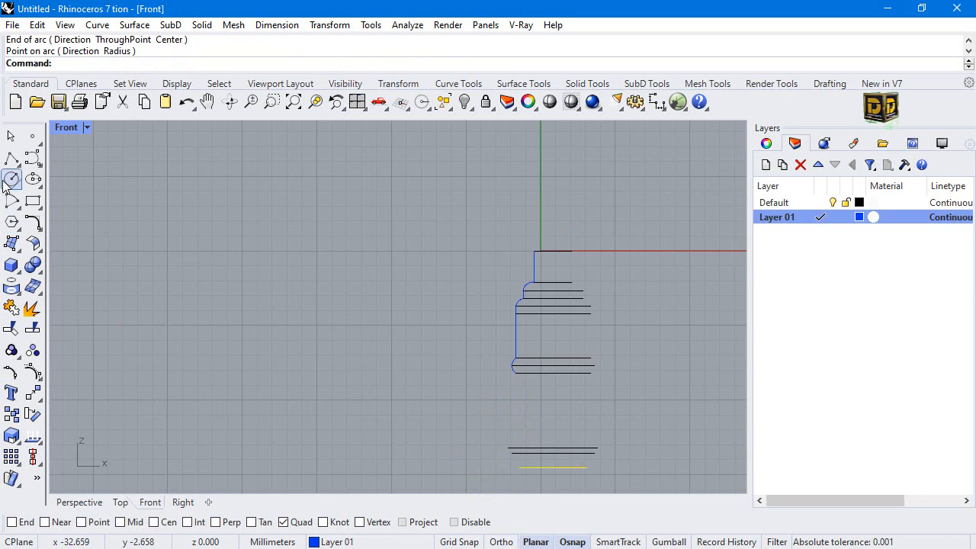
left_click(11, 159)
left_click(517, 373)
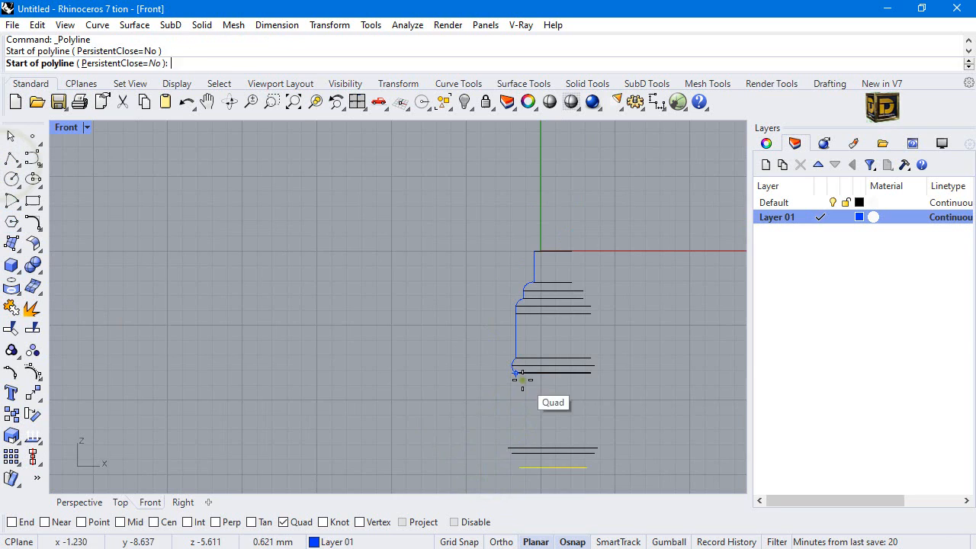
left_click(503, 444)
key("Return")
scroll(507, 457, "up", 3)
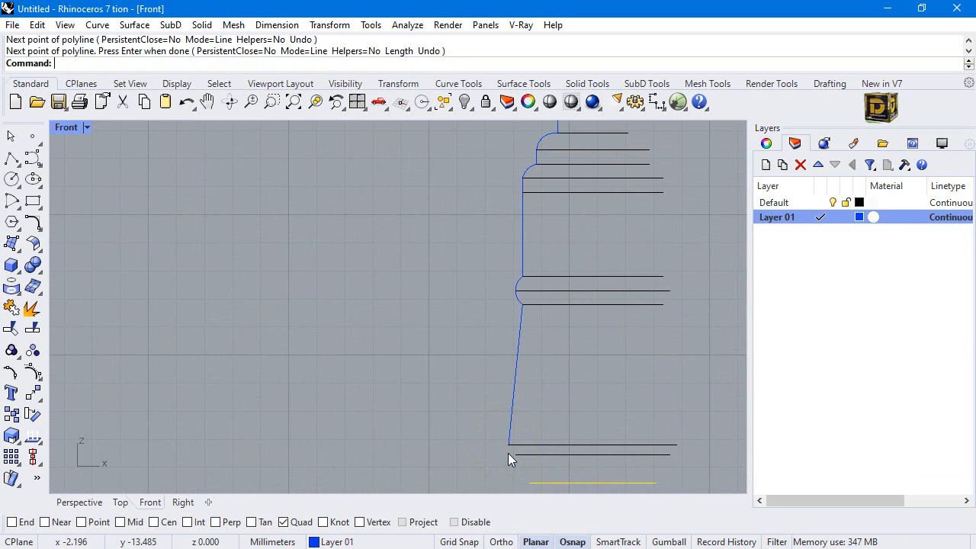
Step: Try to draw a strongly bulging arc from the 6 mm circle's left quadrant to the left quadrant of the circle just below it
left_click(21, 213)
left_click(57, 209)
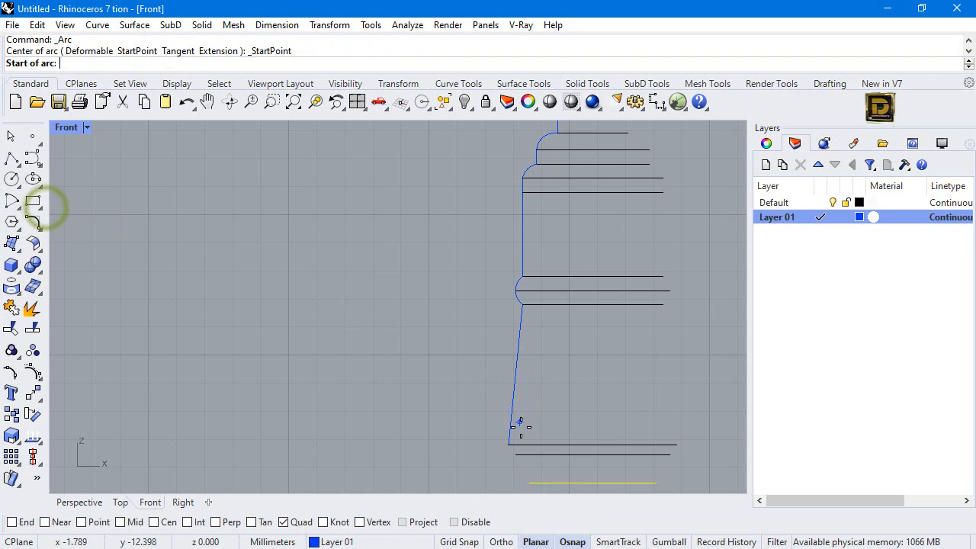
scroll(519, 450, "up", 4)
left_click(488, 429)
left_click(507, 456)
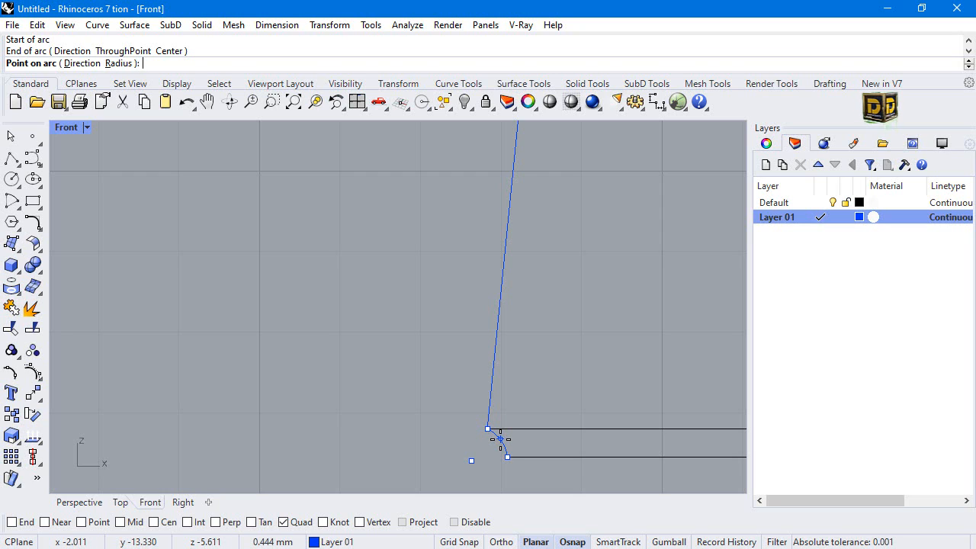
left_click(492, 449)
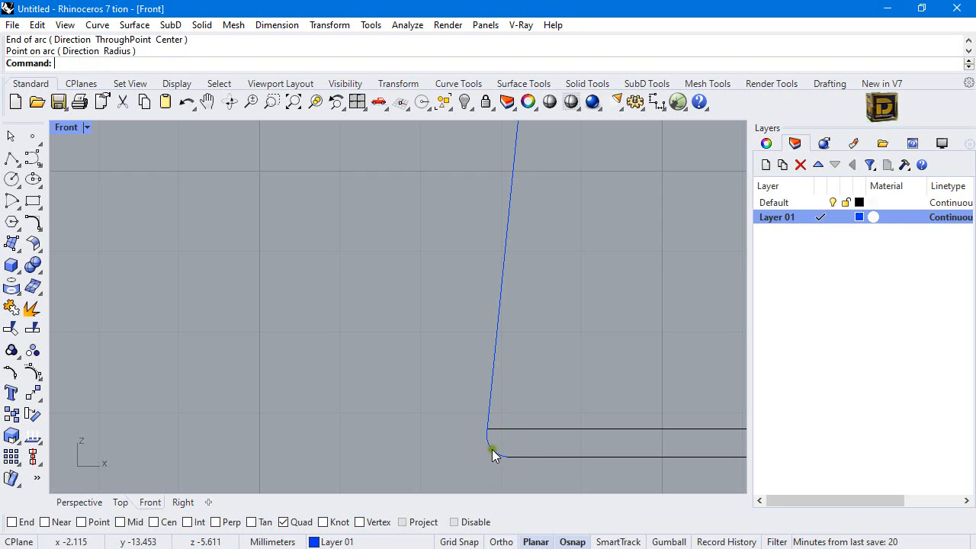
key("ctrl+z")
Step: Draw a shallow outward-bulging arc from the 6 mm circle's left quadrant to the left quadrant of the circle just below it
right_click(486, 448)
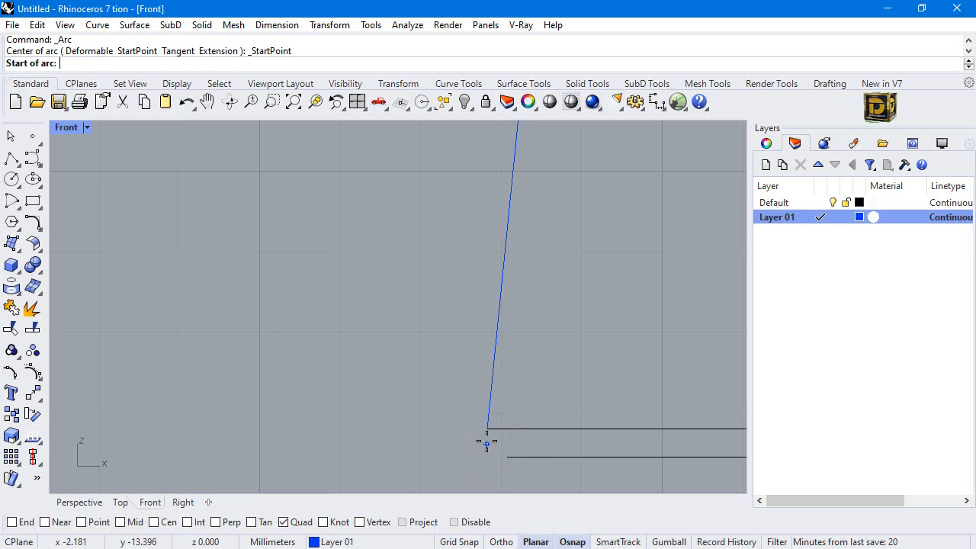
left_click(485, 431)
left_click(516, 457)
scroll(498, 443, "up", 6)
scroll(493, 441, "up", 2)
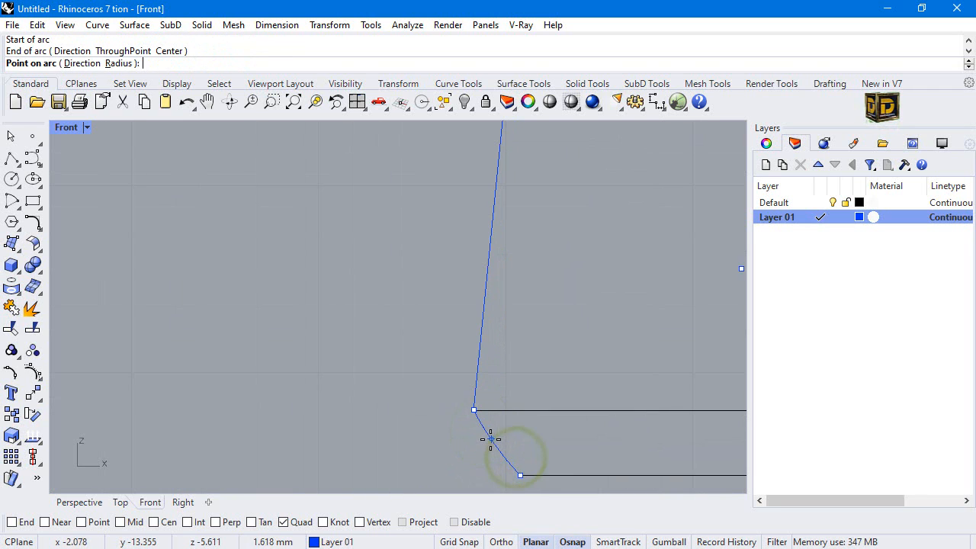
left_click(486, 441)
scroll(447, 380, "down", 6)
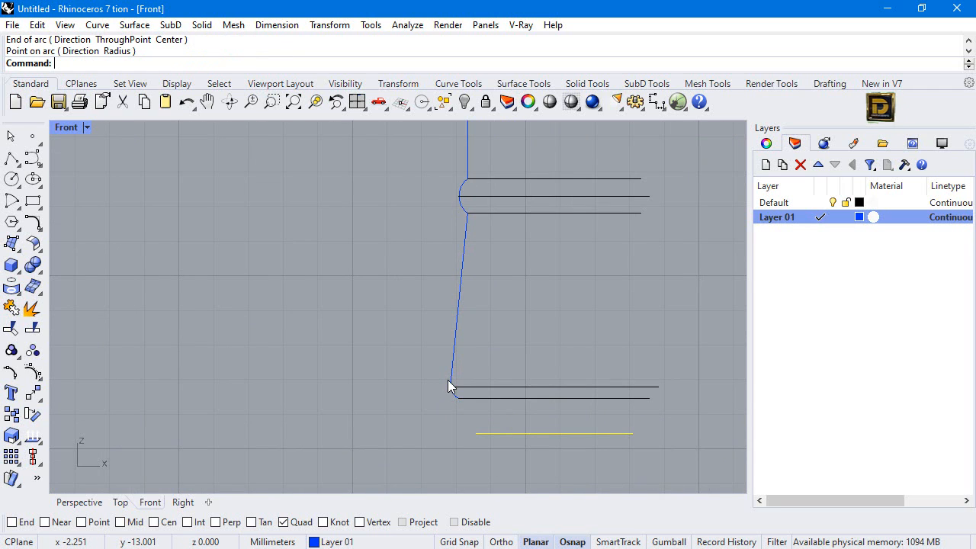
Step: Draw an outward-bulging arc from the second-lowest circle's left quadrant to the lowest circle's left quadrant
right_click(454, 388)
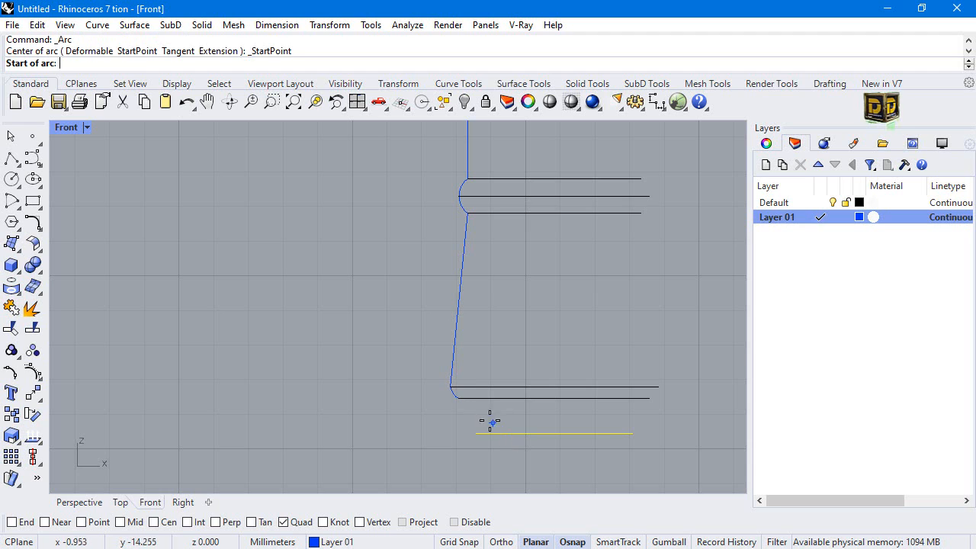
left_click(459, 398)
left_click(477, 433)
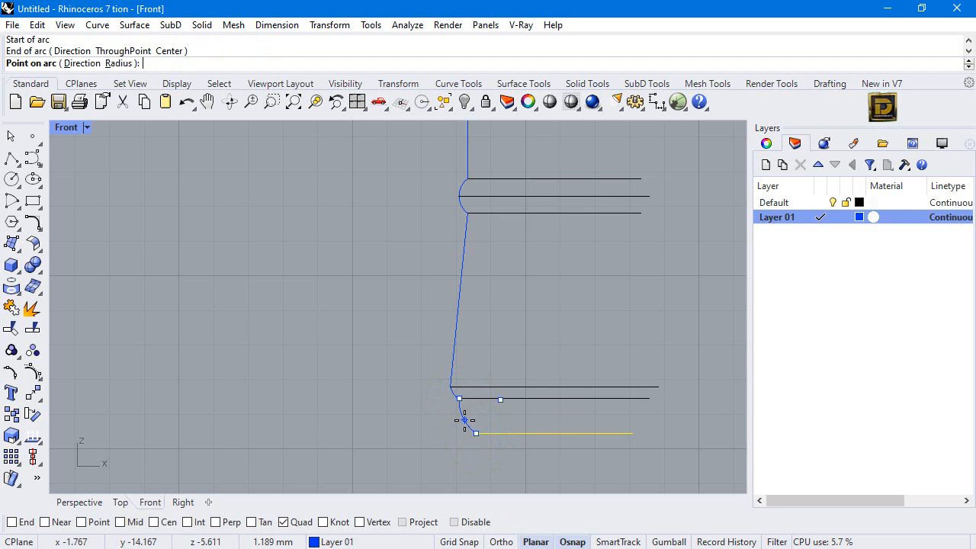
left_click(464, 420)
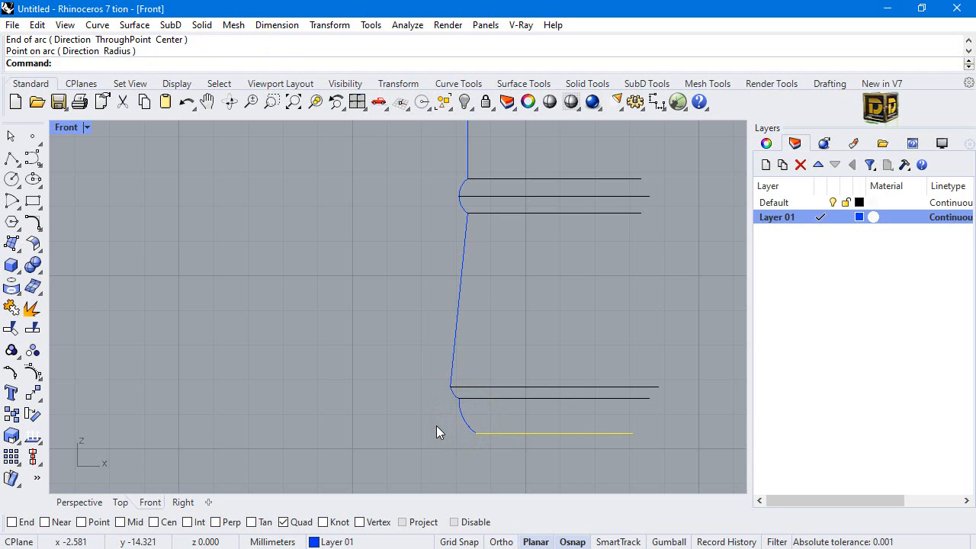
Step: Move the lowest circle together with its adjoining arc straight down by 0.5 mm
left_click(495, 416)
left_click_drag(536, 467, 459, 421)
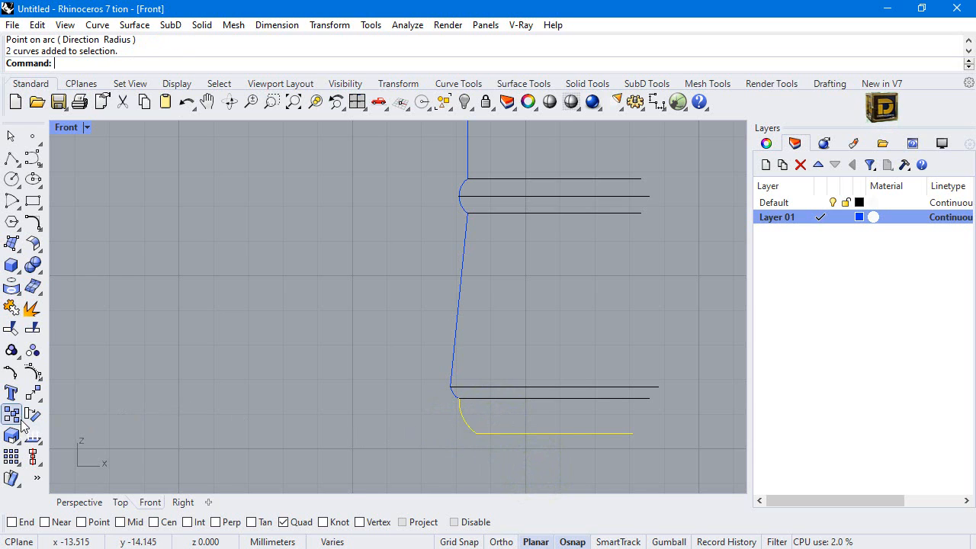
left_click(33, 392)
left_click(485, 440)
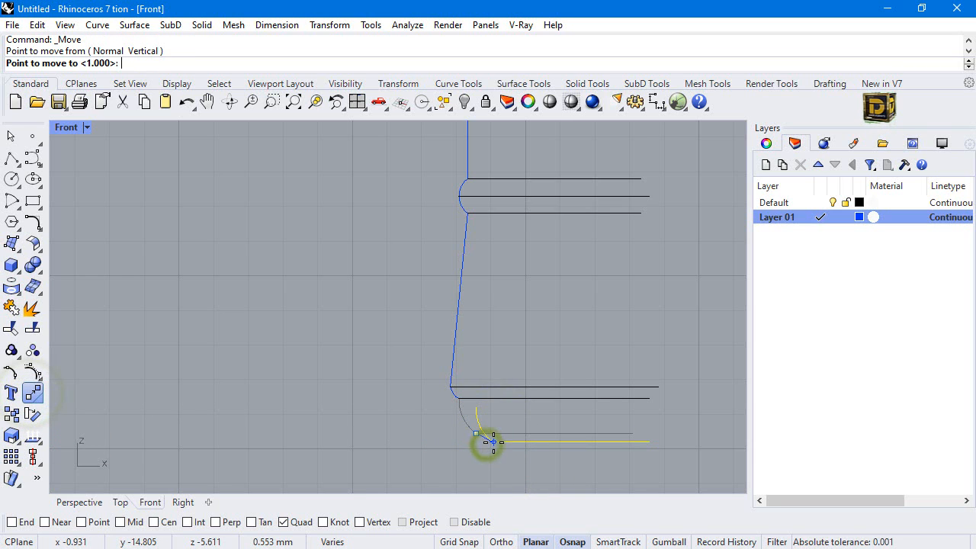
type(".5")
key("Return")
left_click(478, 467)
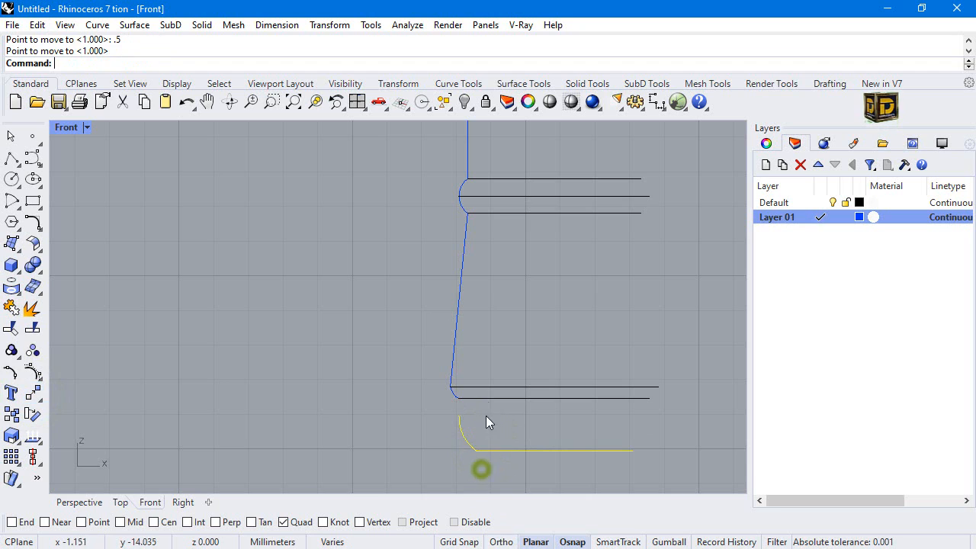
Step: Copy the circle just below the 6 mm circle down to the upper end of the moved arc, using left quadrants
left_click(492, 397)
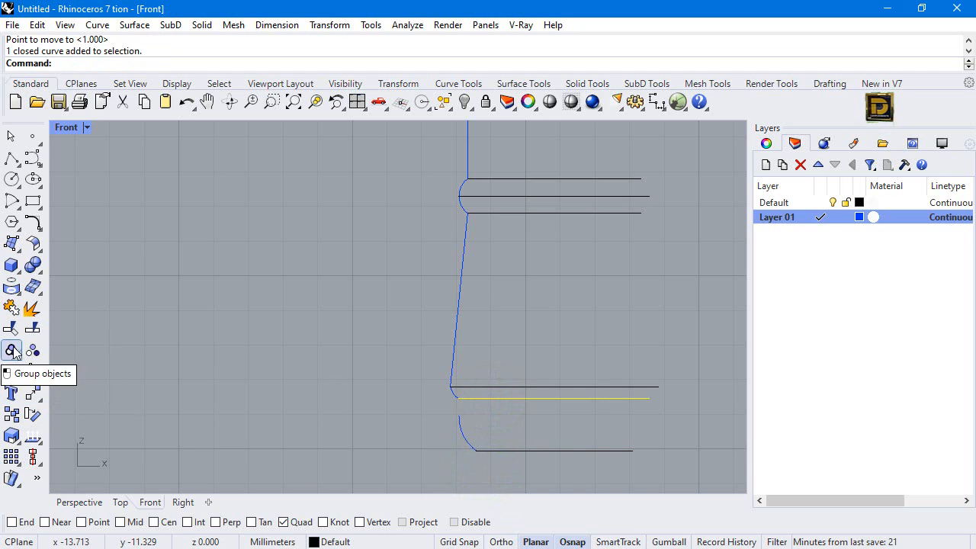
left_click(11, 413)
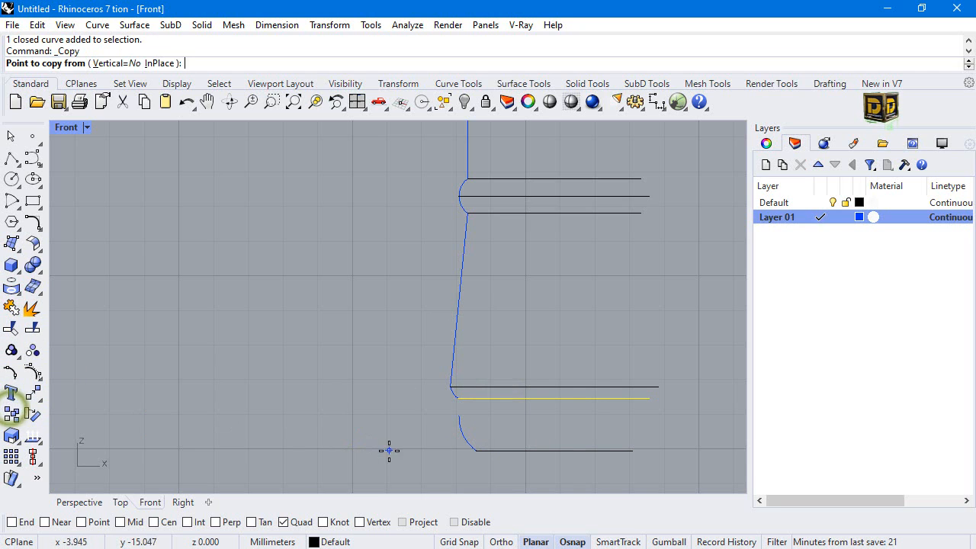
left_click(452, 398)
left_click(458, 417)
key("Return")
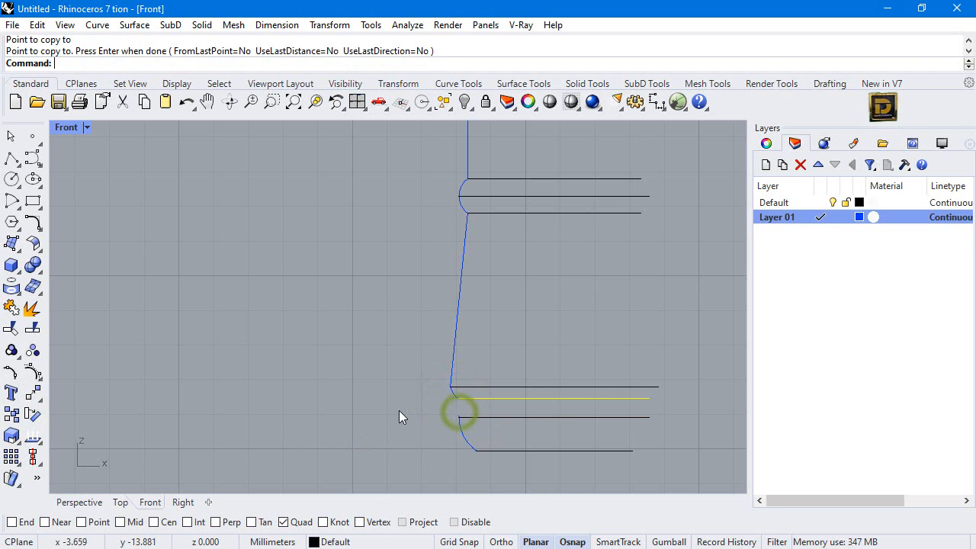
key("Return")
left_click(452, 398)
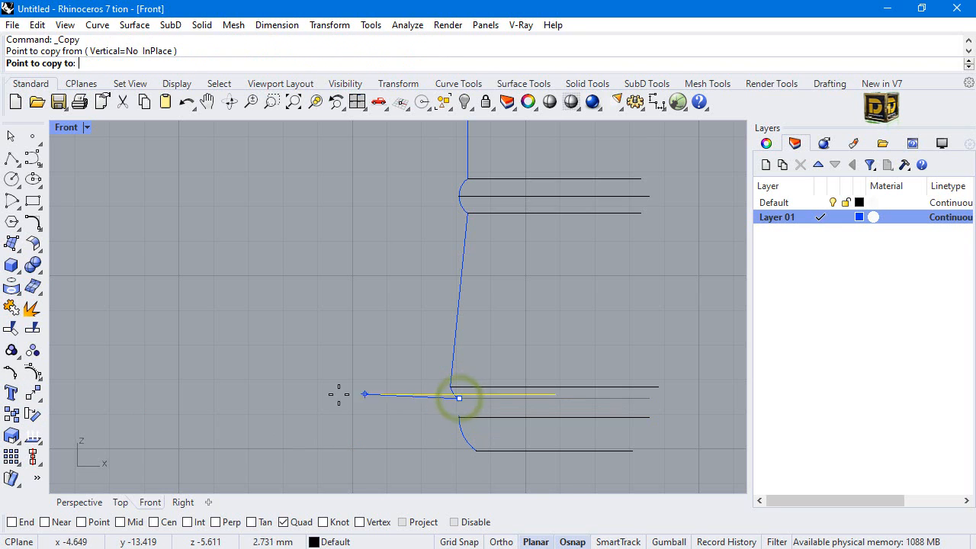
key("Escape")
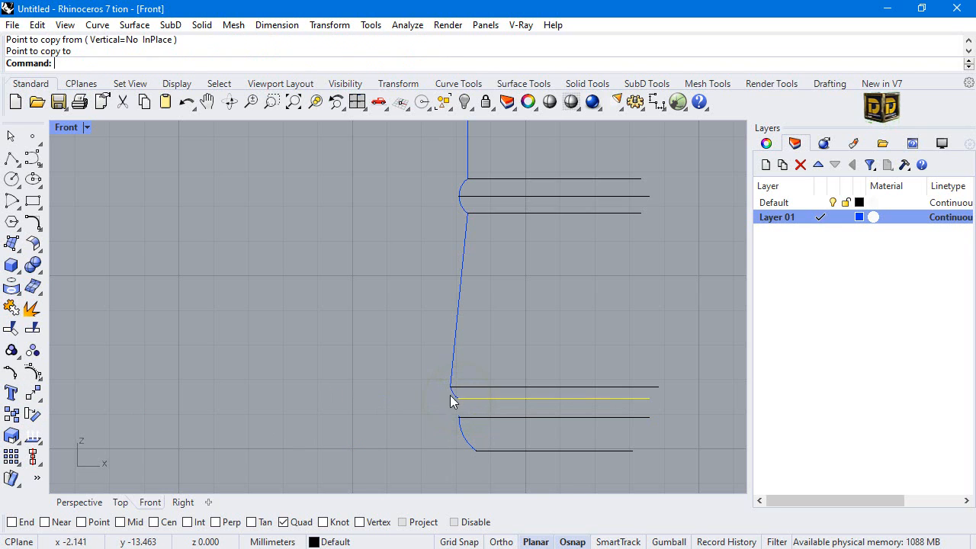
Step: Draw an inward-curving arc between the left quadrants of the original circle and its copy below
left_click(23, 202)
left_click(52, 203)
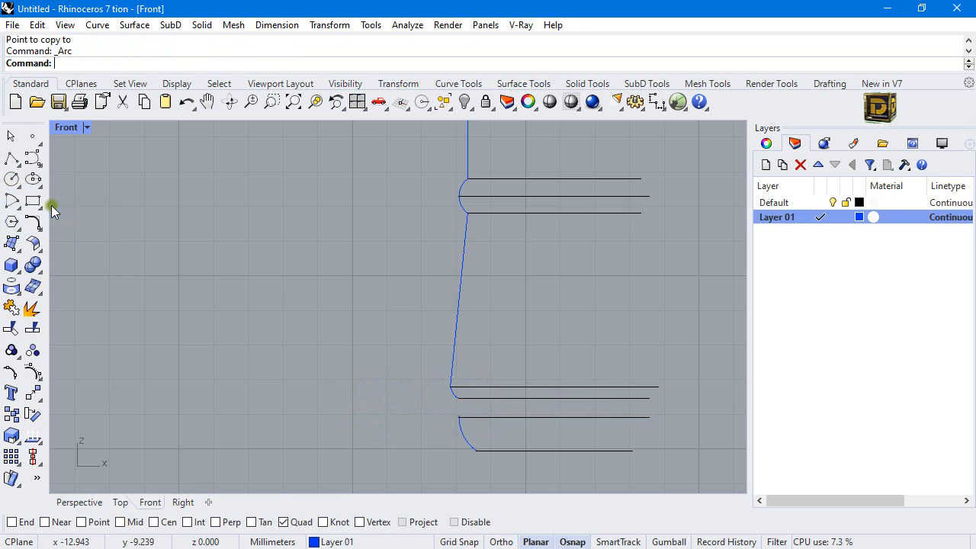
scroll(498, 395, "up", 2)
left_click(440, 401)
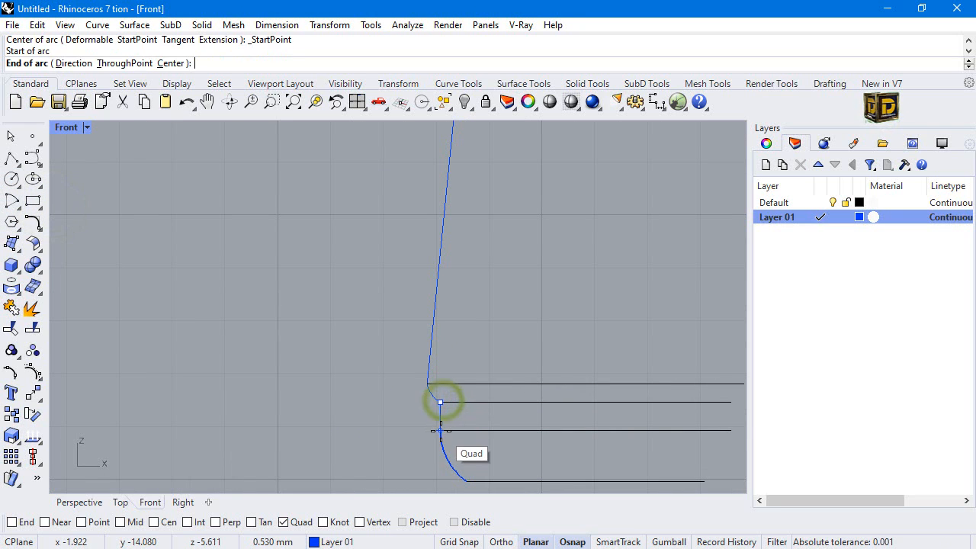
left_click(440, 430)
scroll(446, 416, "up", 1)
left_click(445, 415)
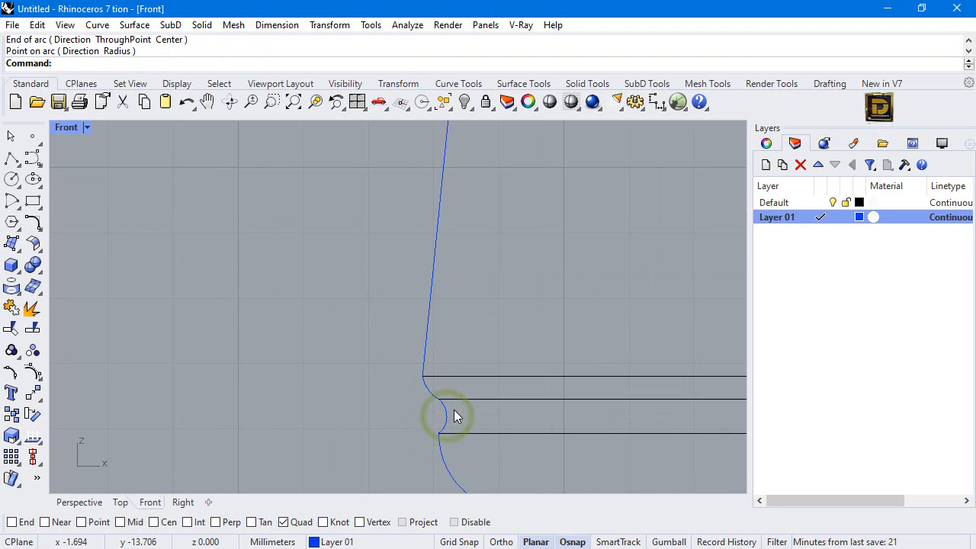
Step: Inspect the lower joint of the inward-curving arc and delete that arc
scroll(449, 427, "up", 2)
scroll(451, 435, "up", 3)
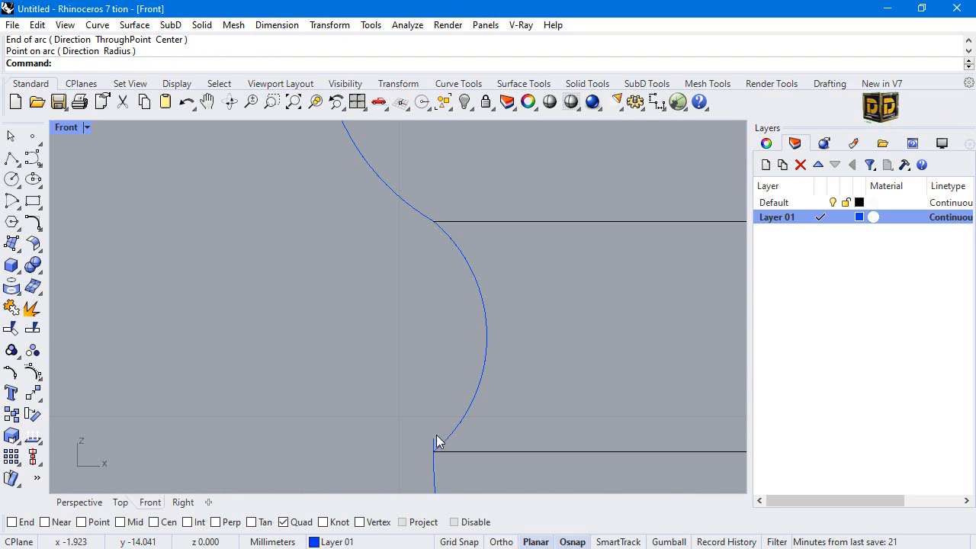
left_click(454, 441)
key("Delete")
key("Return")
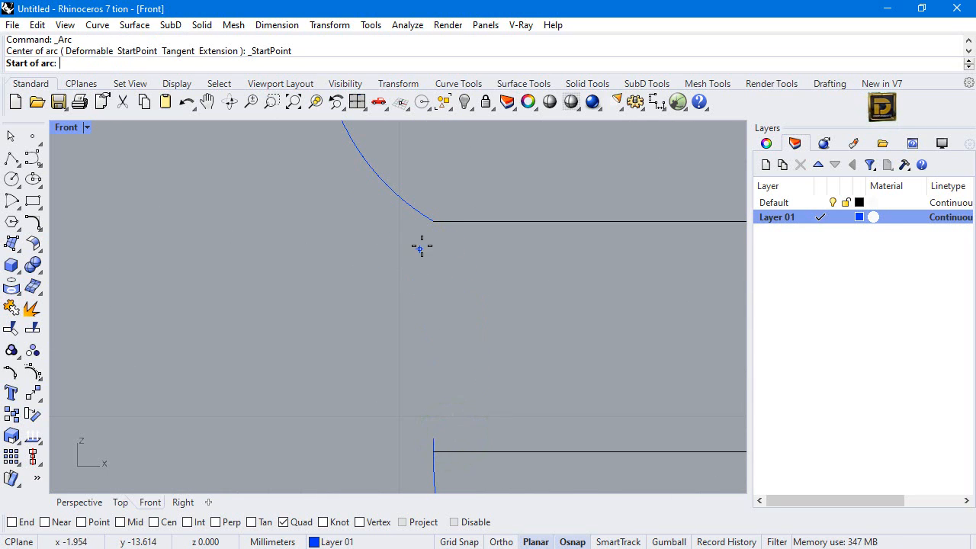
left_click(433, 221)
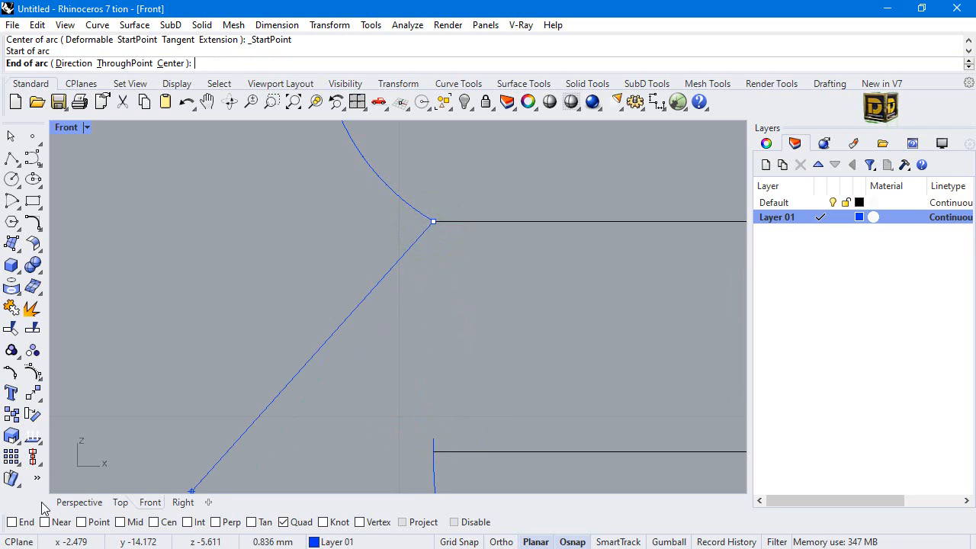
scroll(461, 385, "down", 4)
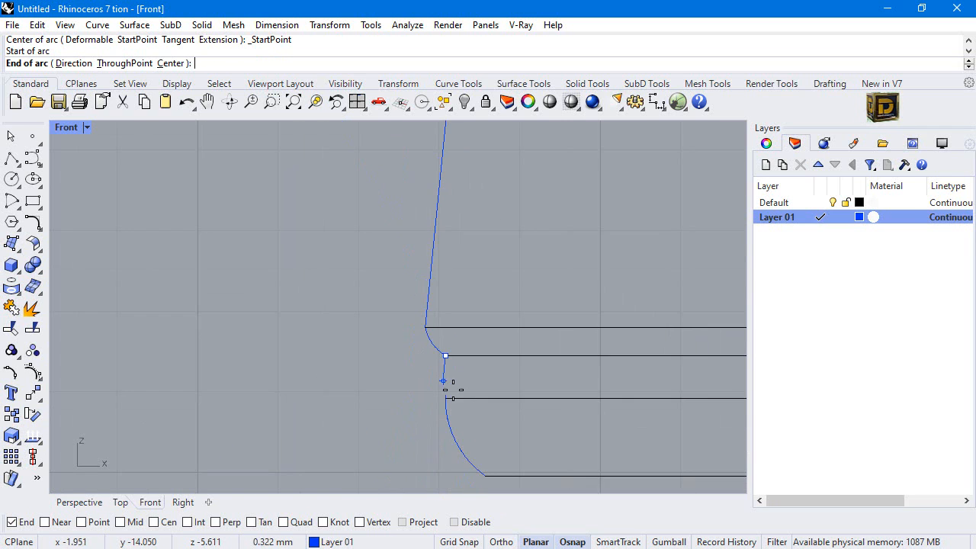
key("Escape")
Step: Replace the bottom arc with a new outward-bulging one from the copied circle's left quadrant to the lowest circle's, with Quad snapping enabled
left_click(433, 424)
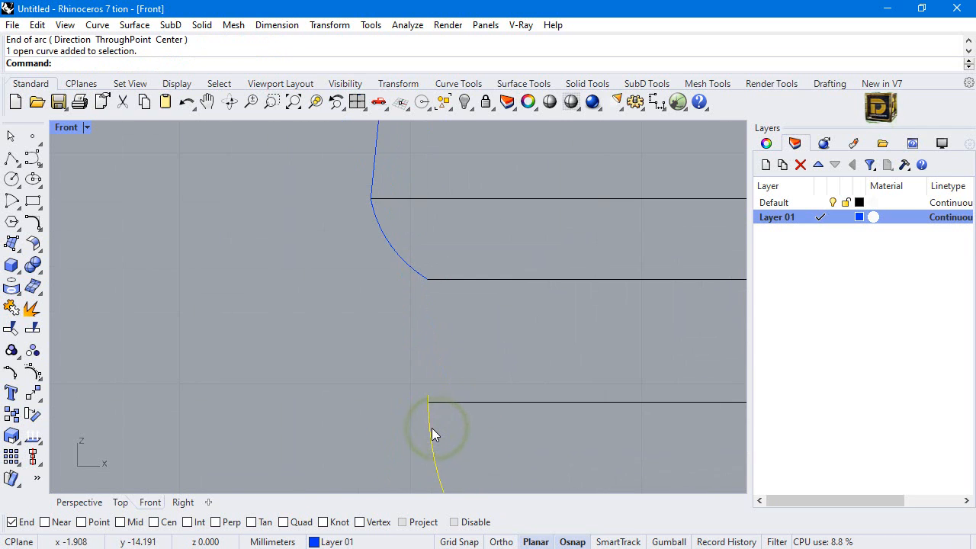
key("Delete")
left_click(12, 220)
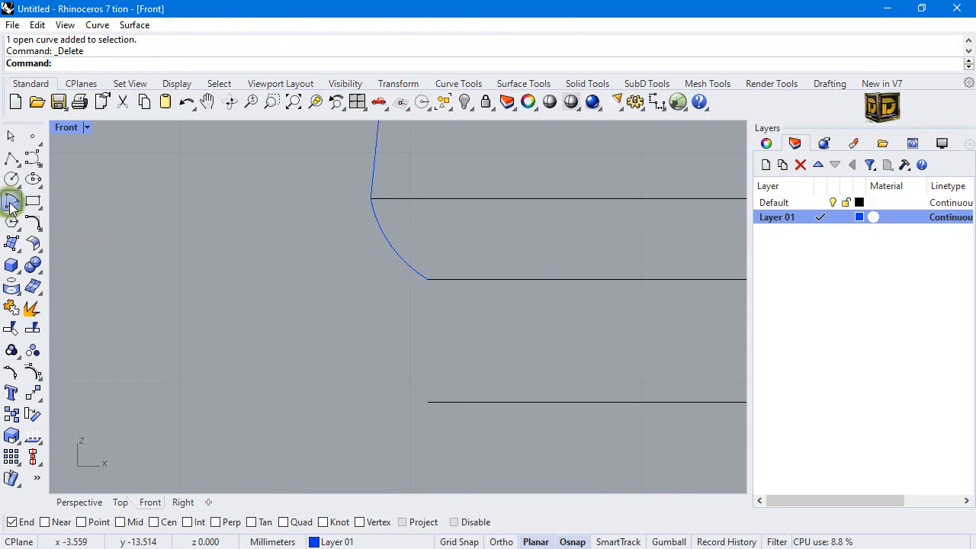
left_click(52, 206)
scroll(512, 282, "down", 4)
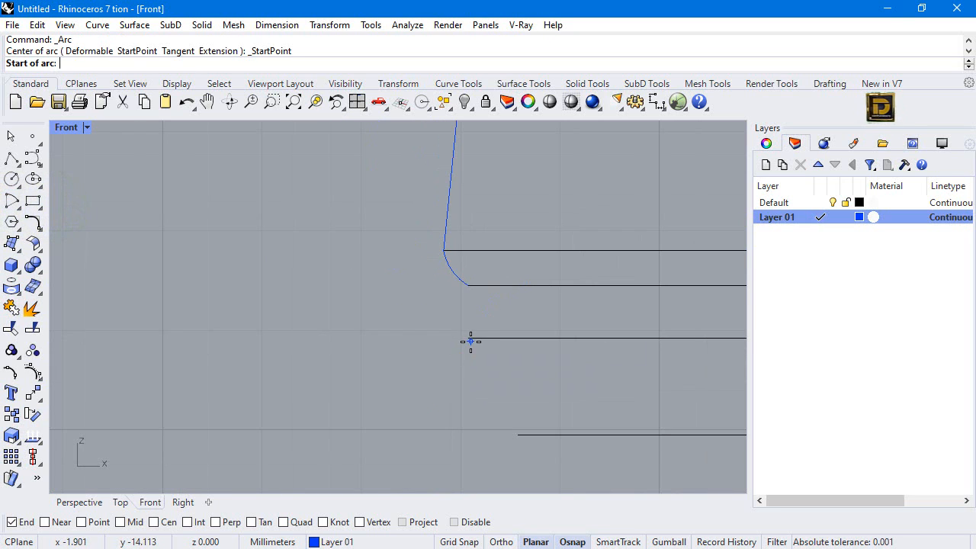
left_click(282, 522)
left_click(468, 338)
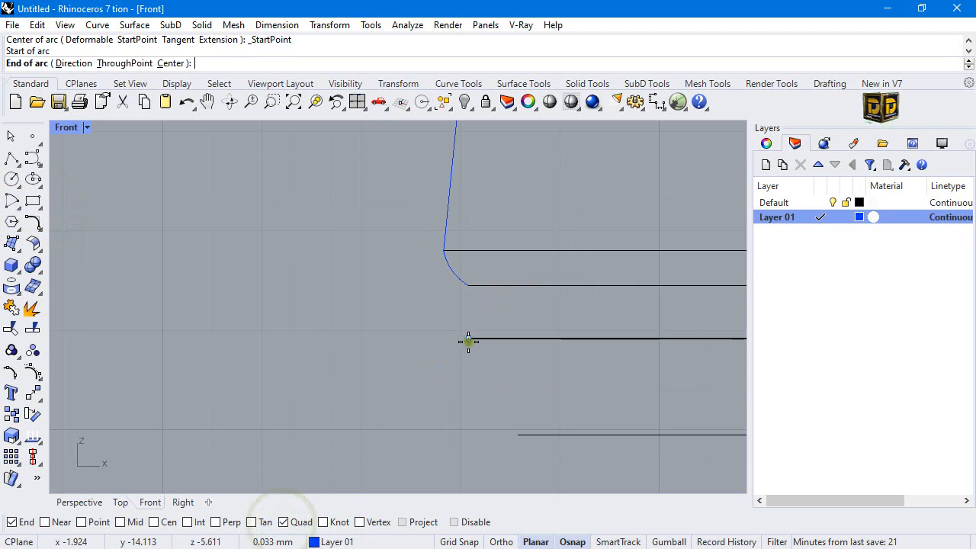
left_click(517, 434)
left_click(481, 392)
Step: Draw a shallow inward-curving arc joining the profile's open end to the upper end of the new bottom arc
key("Return")
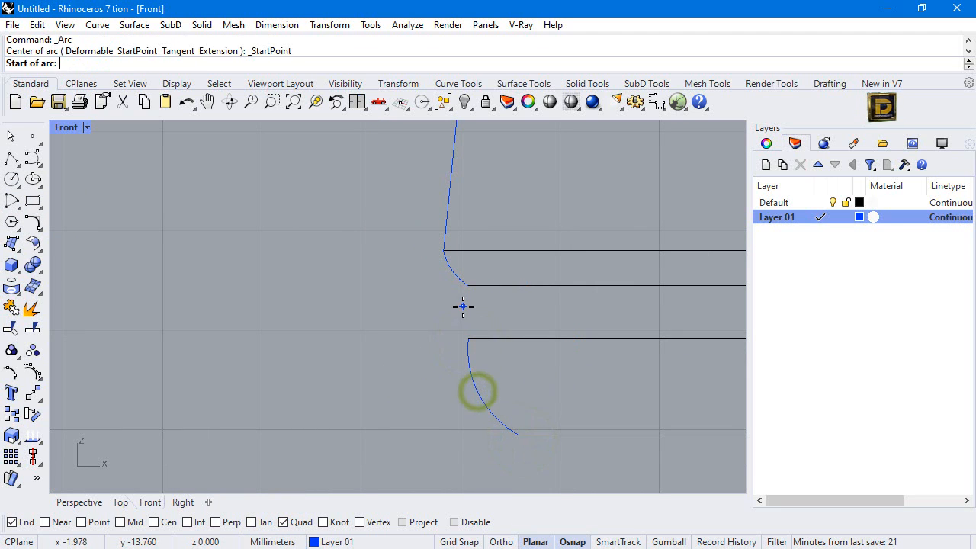
left_click(468, 285)
left_click(471, 329)
left_click(475, 318)
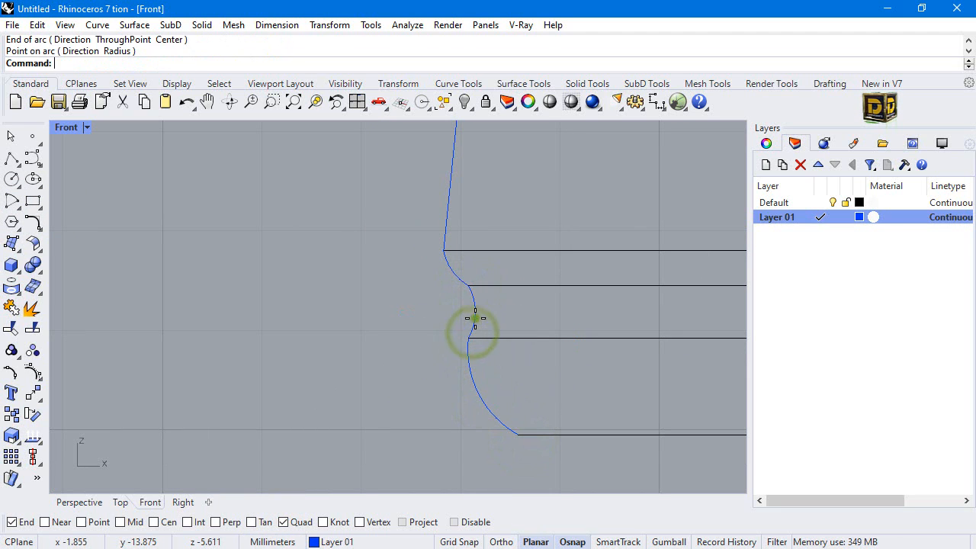
Step: Join all the blue profile lines and arcs into a single open curve
scroll(465, 366, "down", 5)
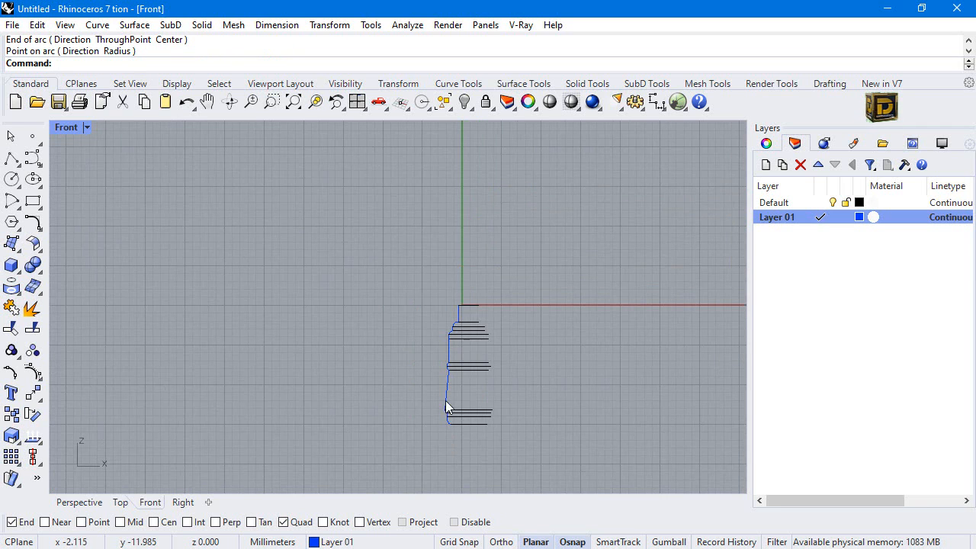
left_click_drag(390, 245, 465, 439)
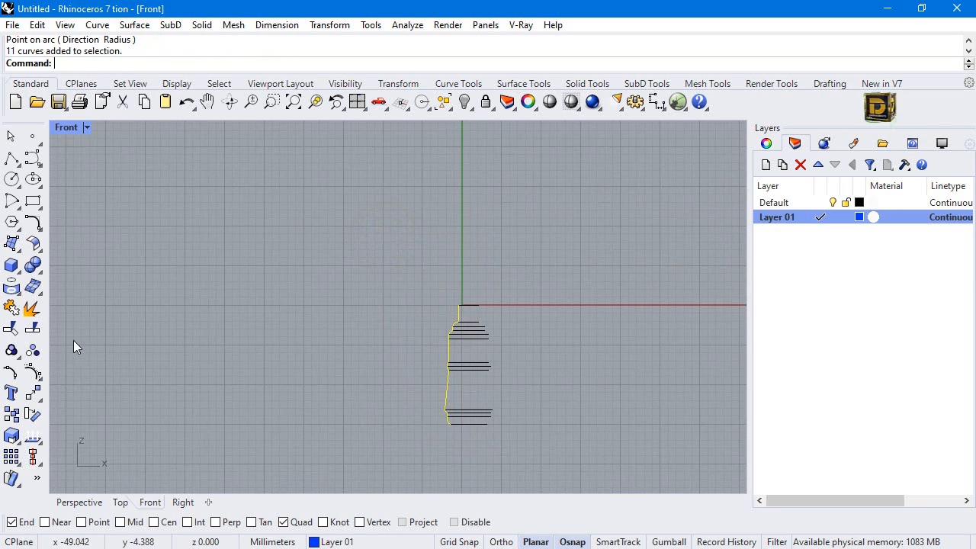
left_click(10, 307)
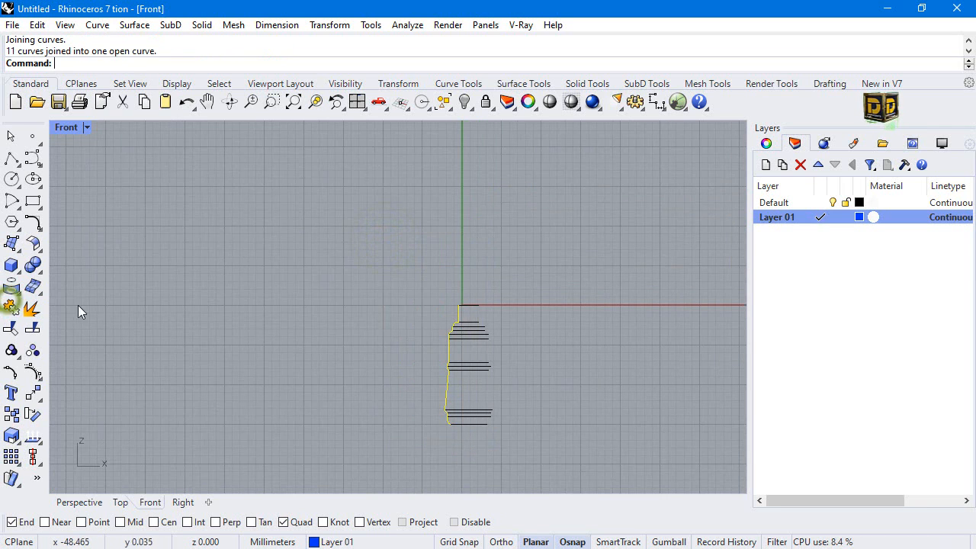
left_click(220, 350)
Step: Revolve the joined profile a full circle around the vertical axis through the circle centres to form the bottle surface
left_click(449, 387)
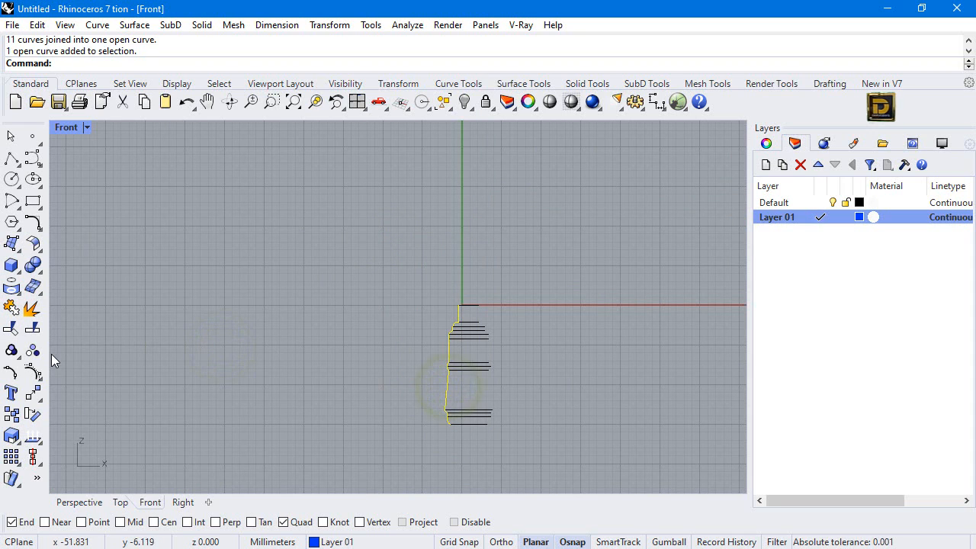
left_click(33, 393)
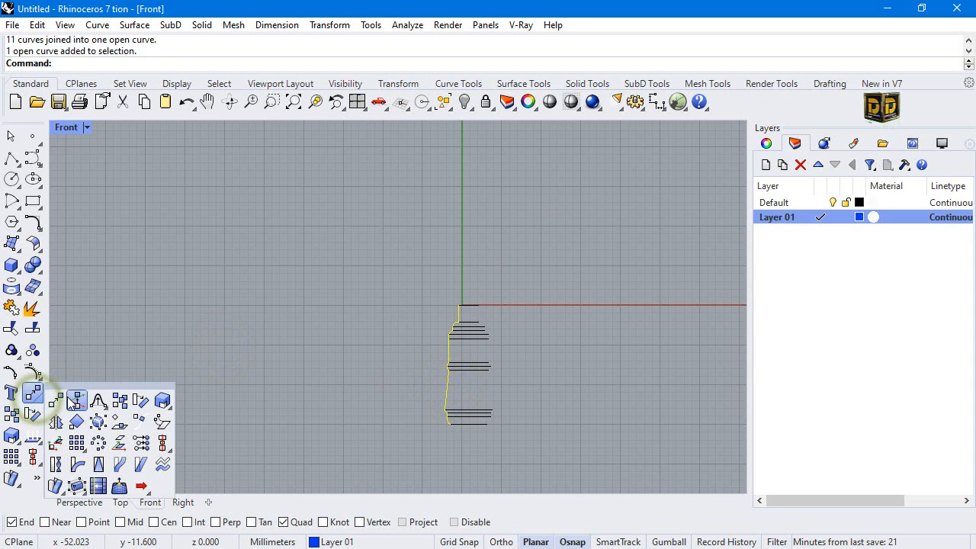
left_click(13, 243)
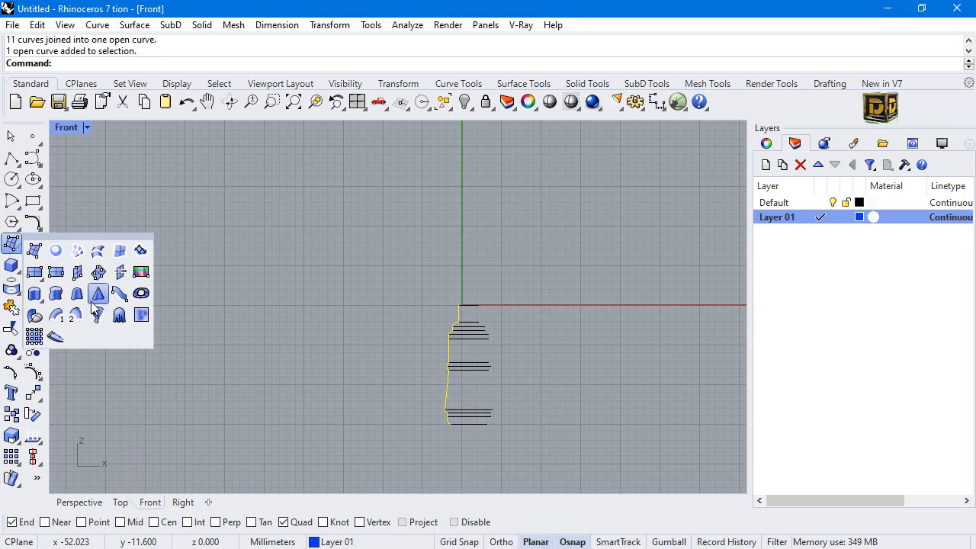
left_click(95, 301)
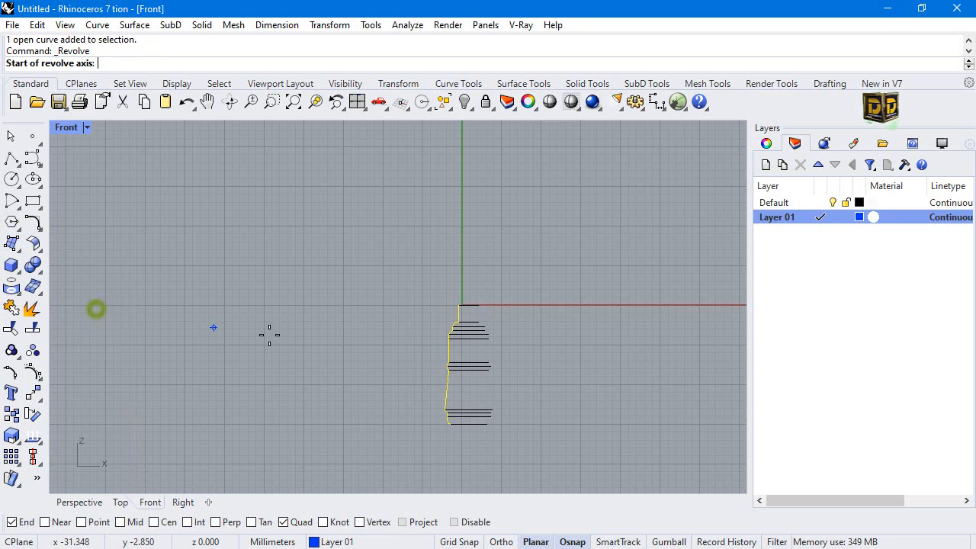
right_click(160, 522)
left_click(468, 423)
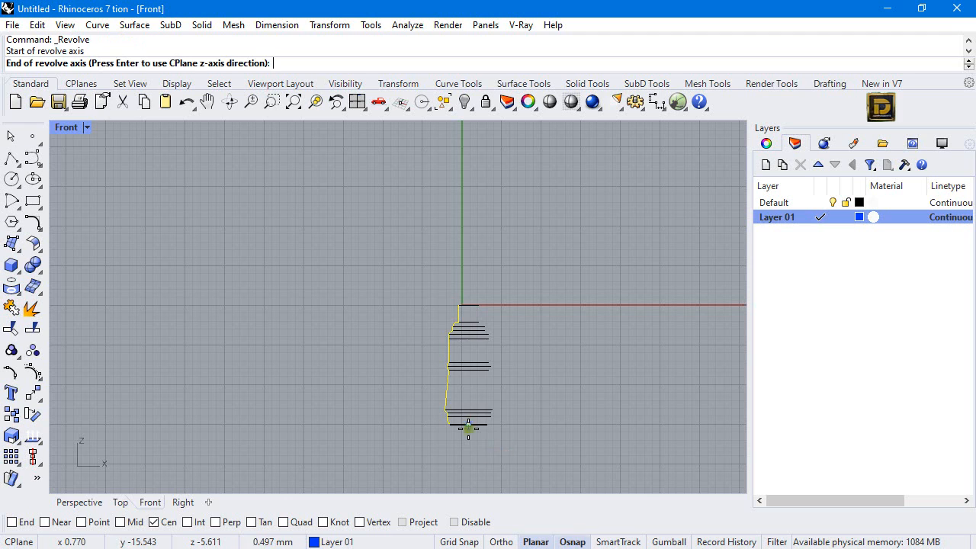
left_click(468, 314)
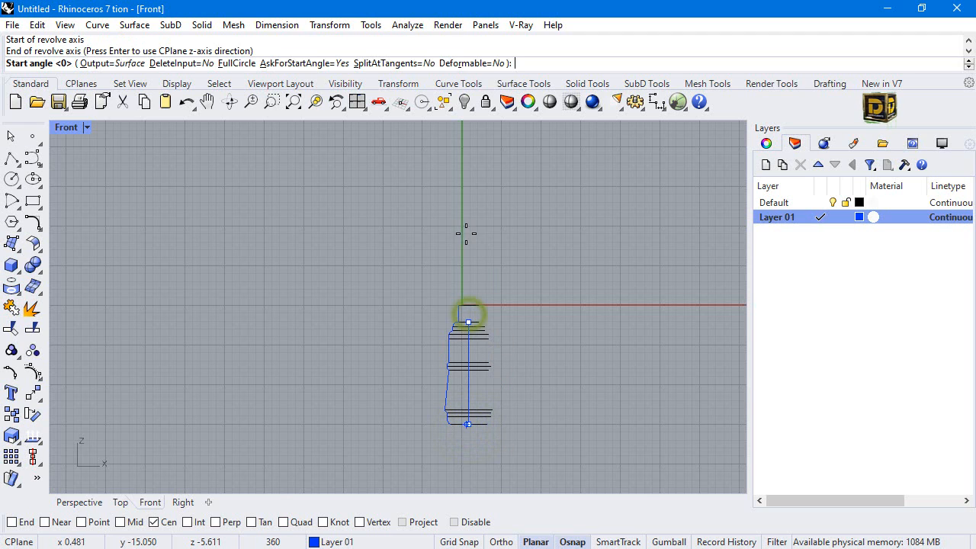
left_click(247, 66)
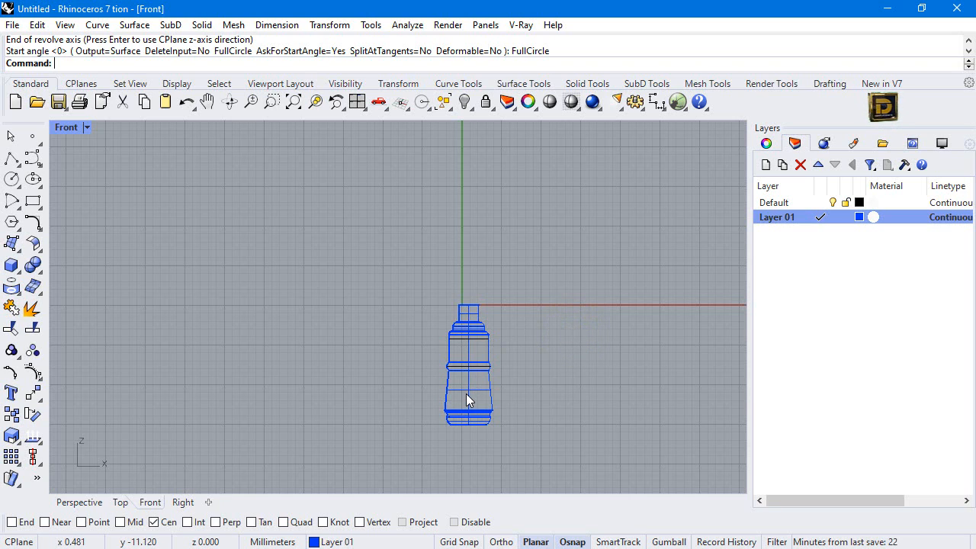
scroll(467, 395, "up", 3)
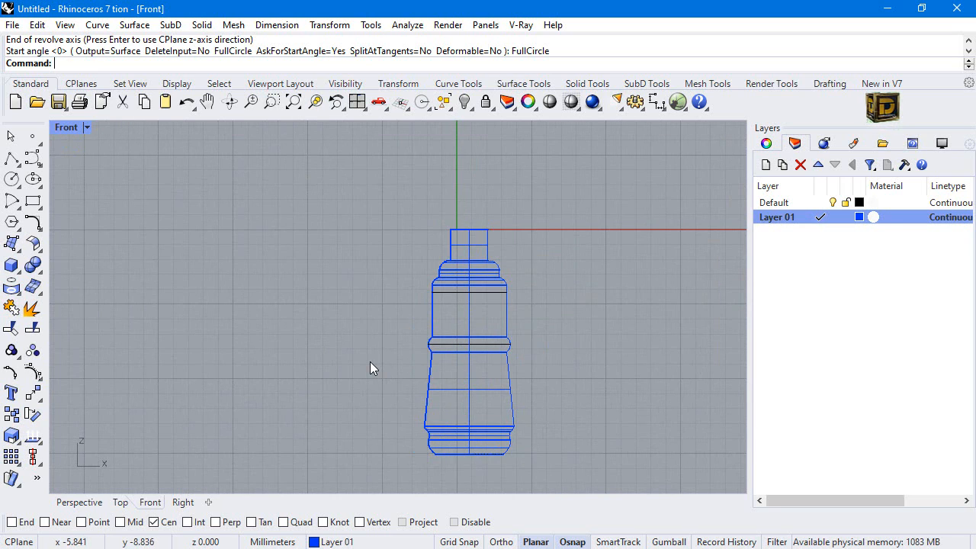
Step: Create a new layer named Layer 02 and set its colour to green
left_click(765, 164)
left_click(859, 231)
left_click(726, 229)
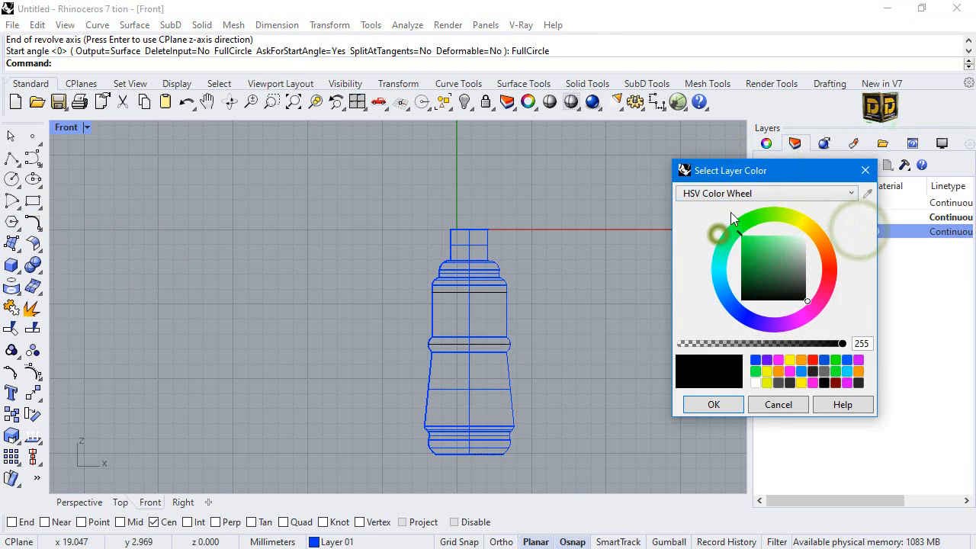
left_click(741, 236)
left_click(706, 405)
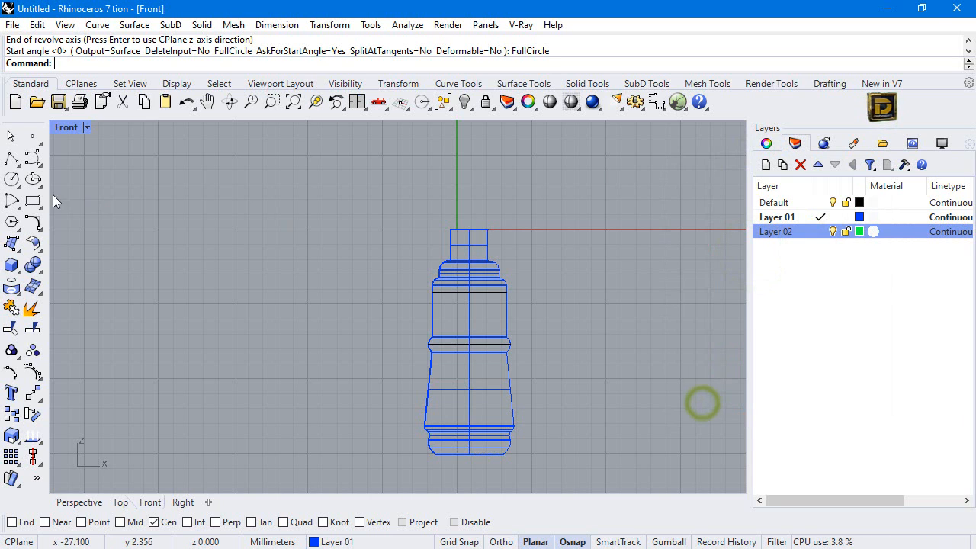
Step: Make Layer 02 current and draw a vertical centre line between the upper and lower circle centres of the bottle's tapered section
left_click(12, 158)
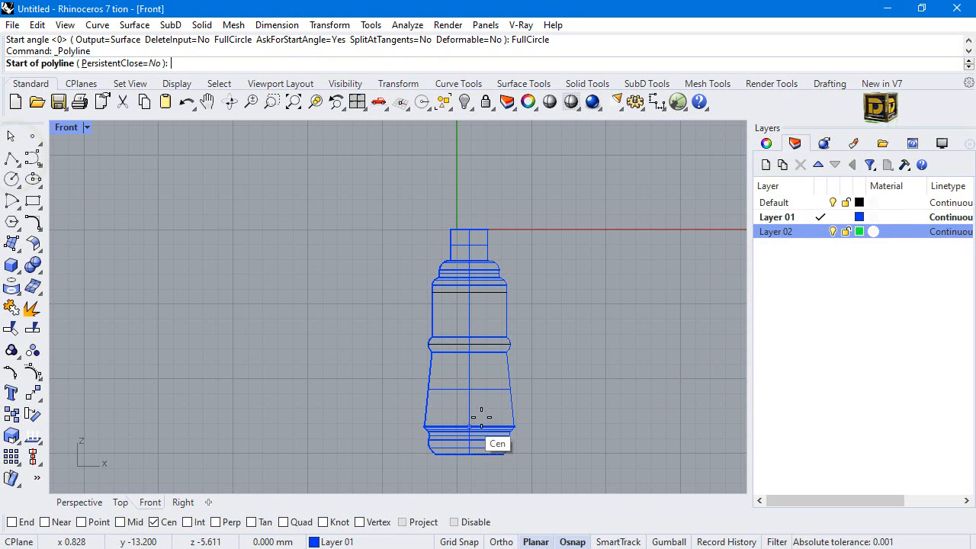
left_click(820, 231)
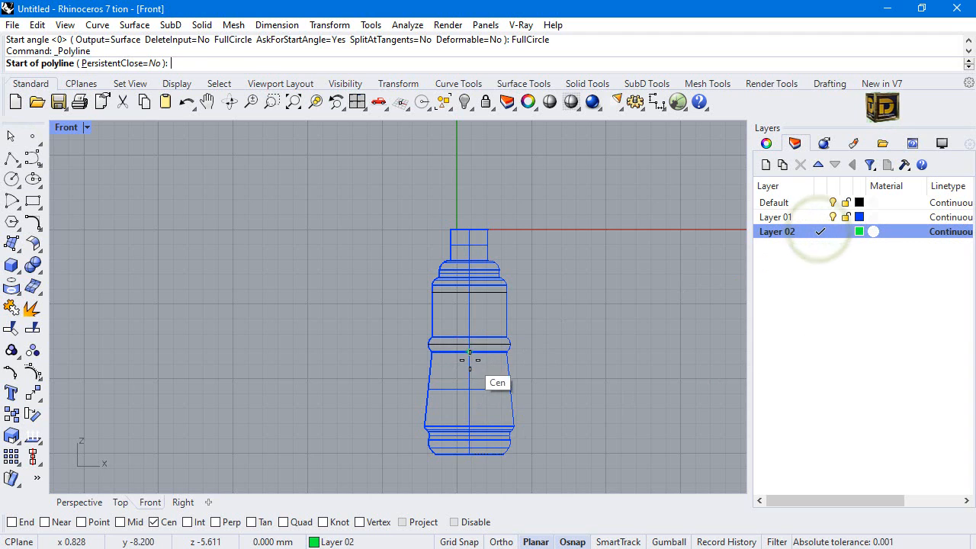
left_click(468, 360)
scroll(471, 401, "up", 3)
left_click(468, 448)
key("Return")
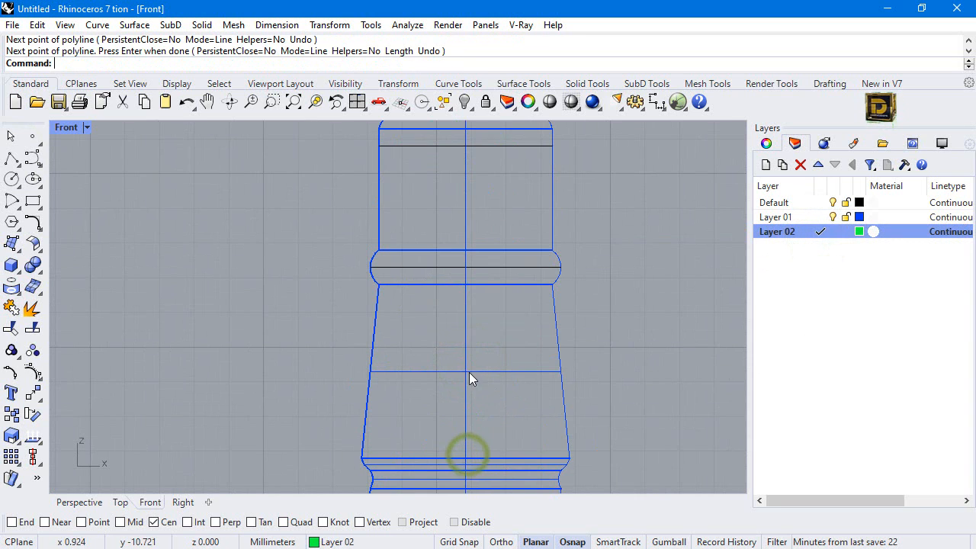
Step: Draw a centred rectangle 3 mm wide and 4.5 mm tall on the midpoint of the tapered section's centre line, using Mid snapping
left_click(38, 206)
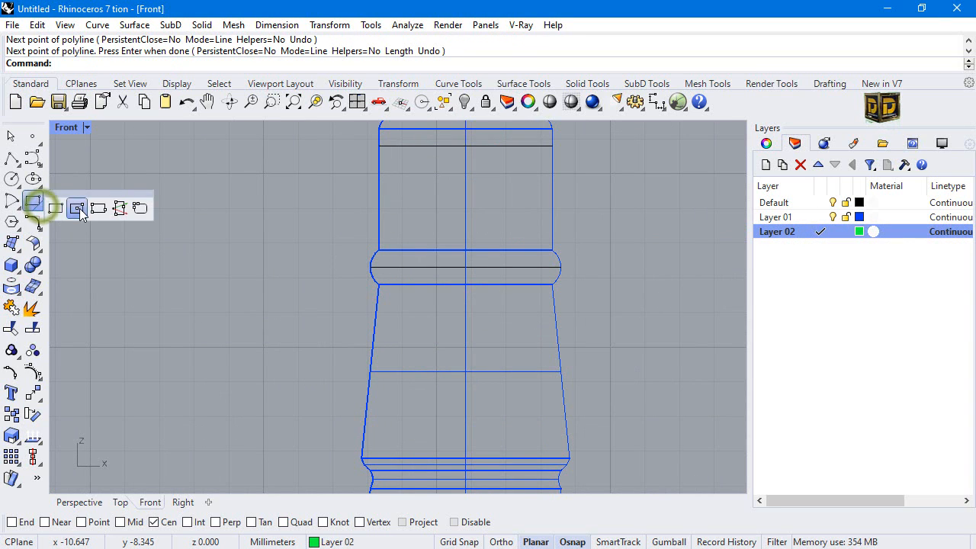
left_click(78, 206)
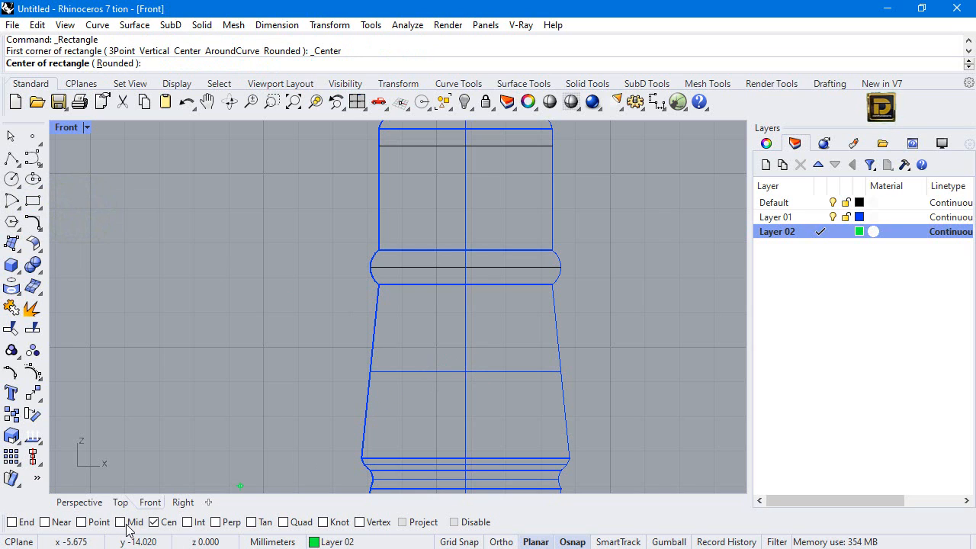
left_click(465, 371)
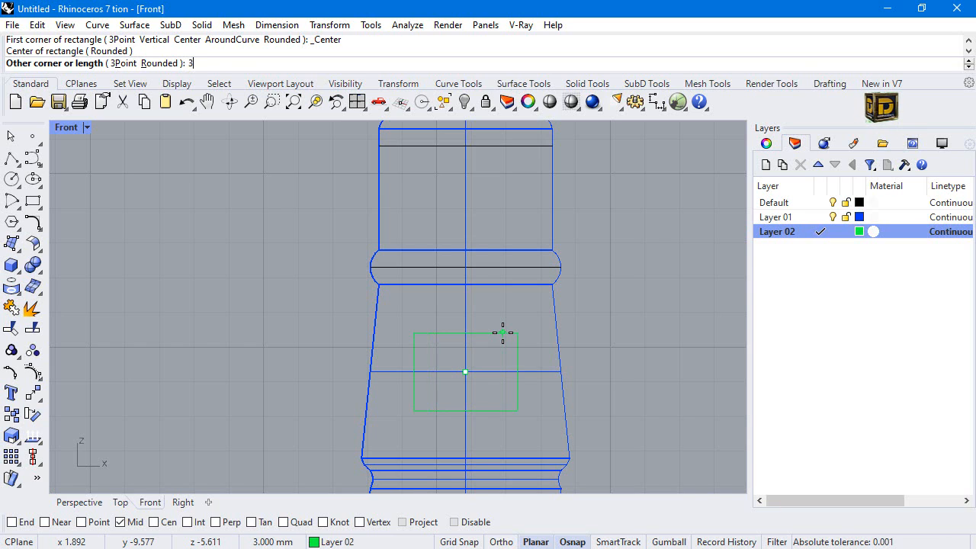
key("Return")
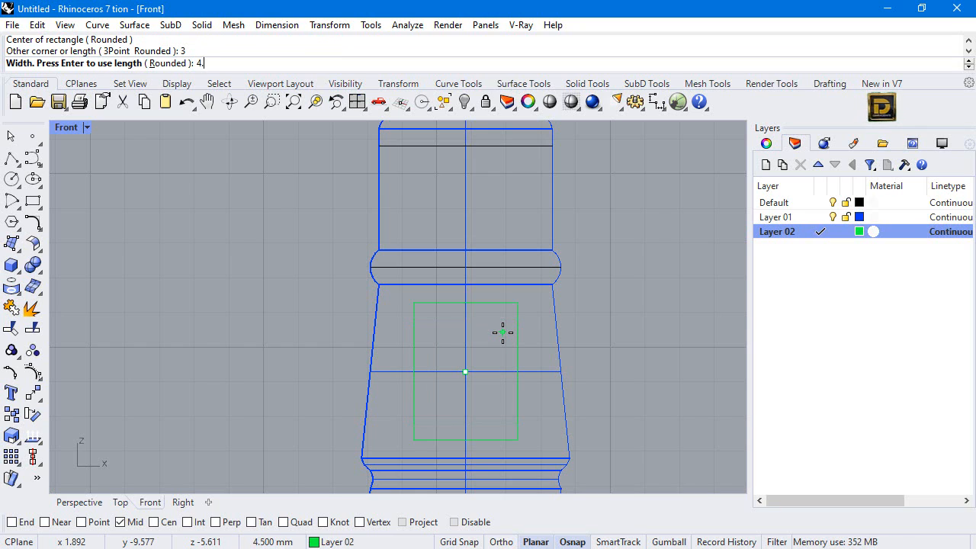
key("Return")
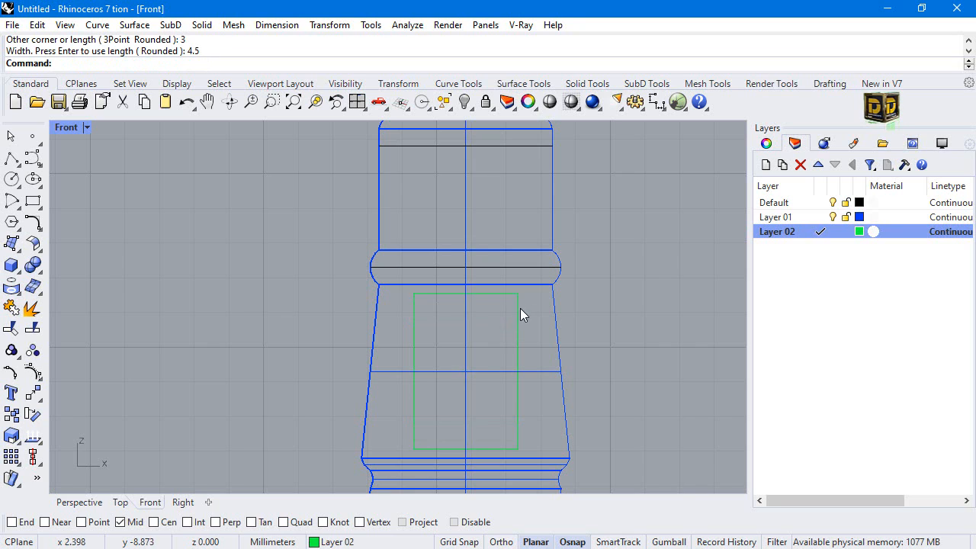
Step: Try to fillet all corners of the green rectangle with a radius of 0.4 mm
left_click(36, 229)
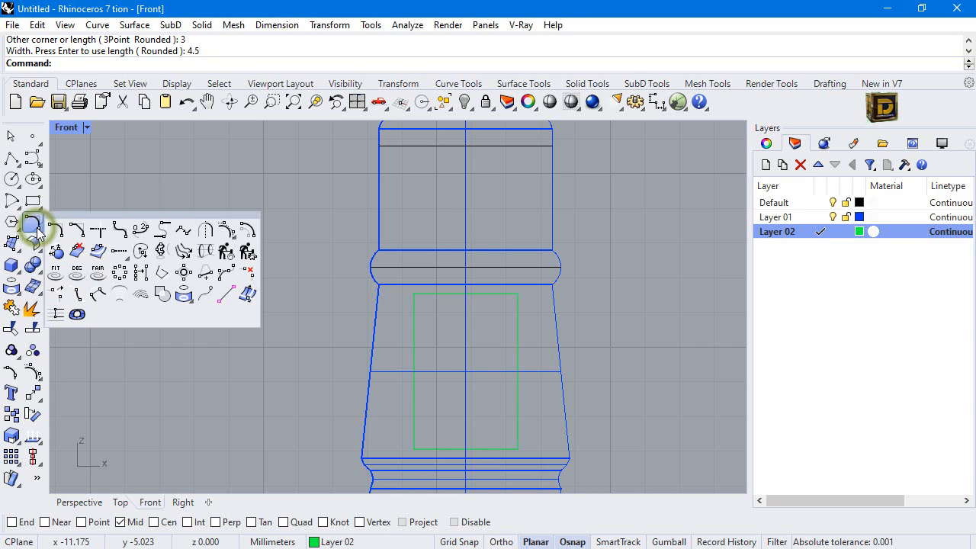
left_click(121, 230)
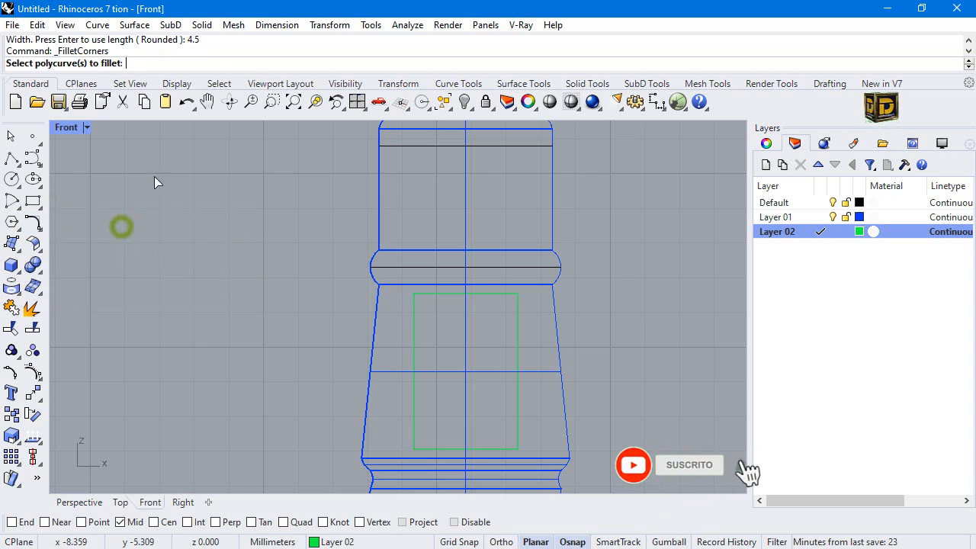
left_click(419, 334)
key("Return")
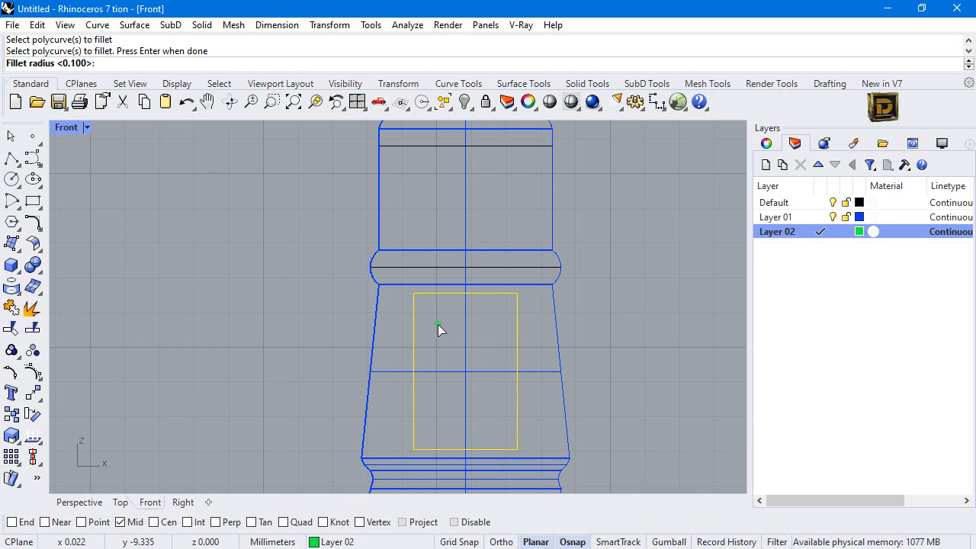
type(".4")
key("Return")
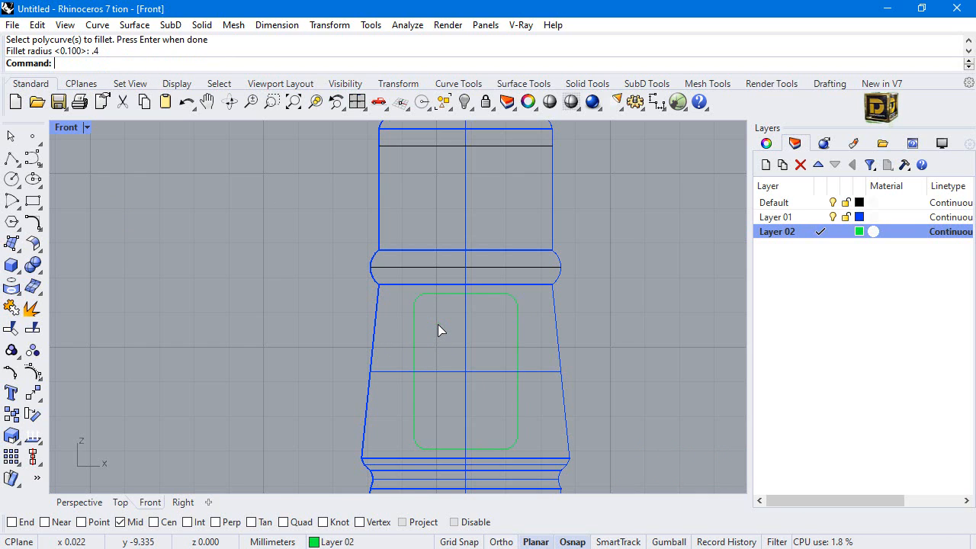
key("ctrl+z")
Step: Fillet all corners of the green rectangle with a radius of 0.8 mm
key("Return")
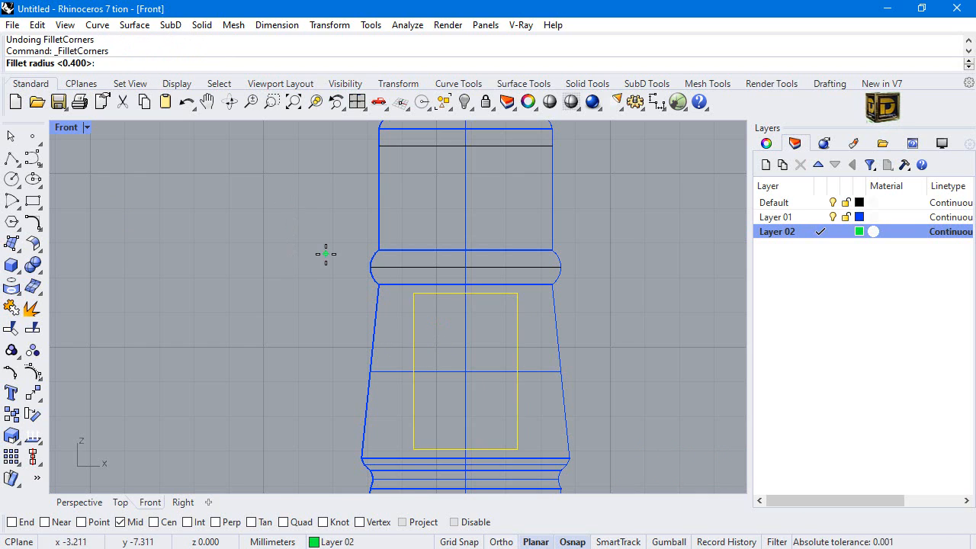
type(".8")
key("Return")
left_click(591, 289)
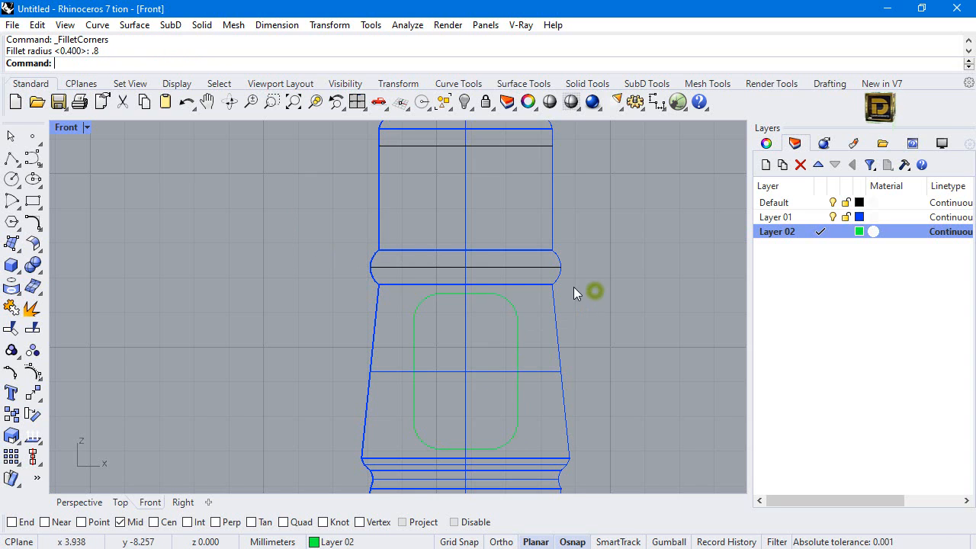
Step: Switch to the four-view layout and draw a vertical centre line through the tapered section in the Right view, using Cen snapping
double_click(78, 127)
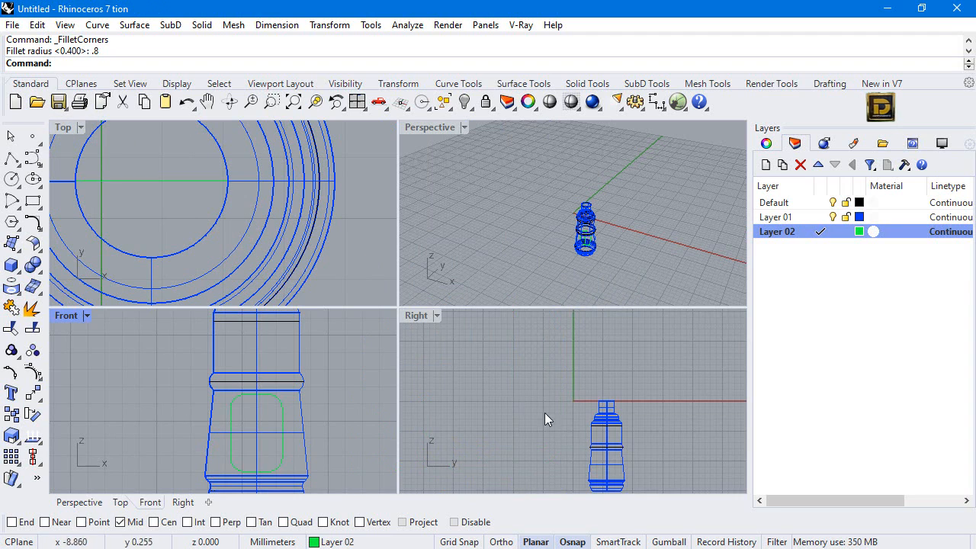
scroll(620, 436, "up", 8)
right_click(653, 464)
right_click_drag(654, 460, 641, 405)
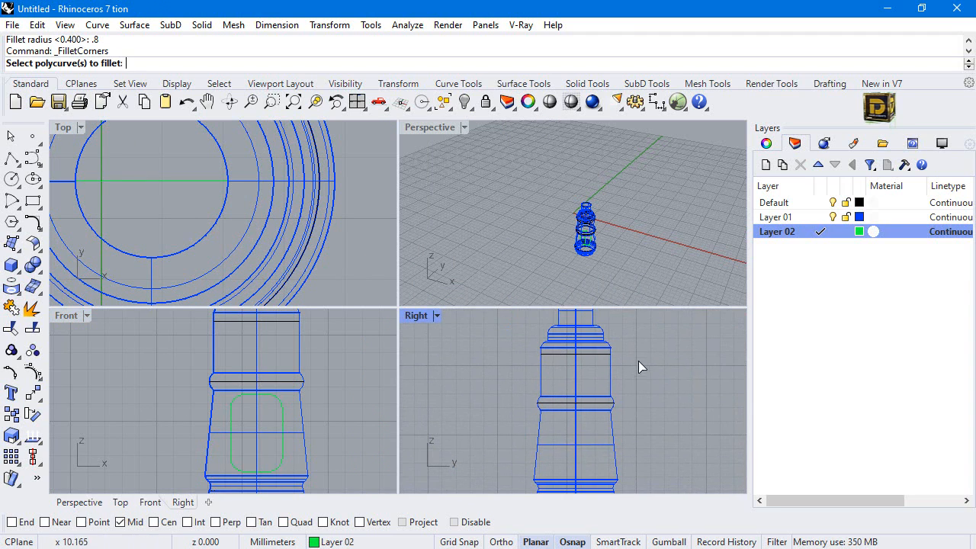
left_click(11, 158)
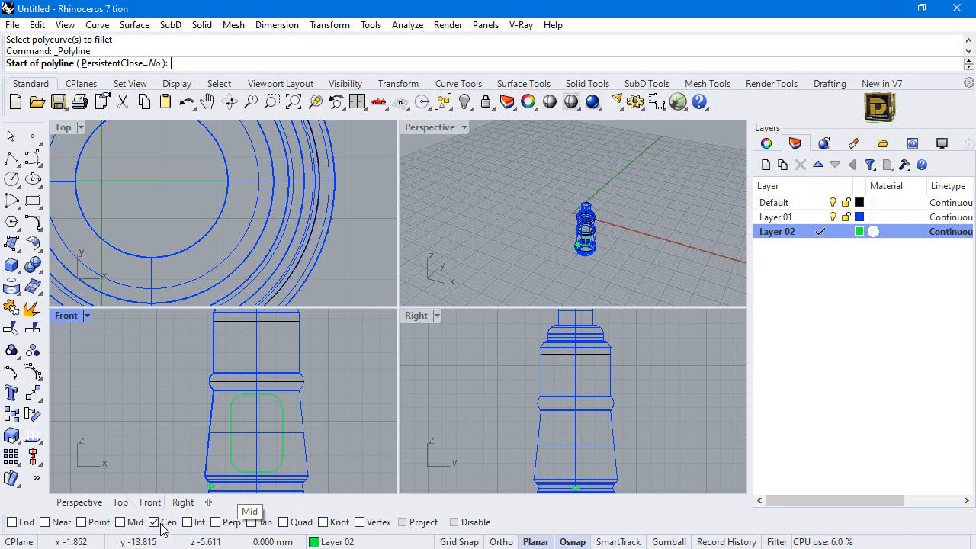
left_click(575, 404)
left_click(579, 479)
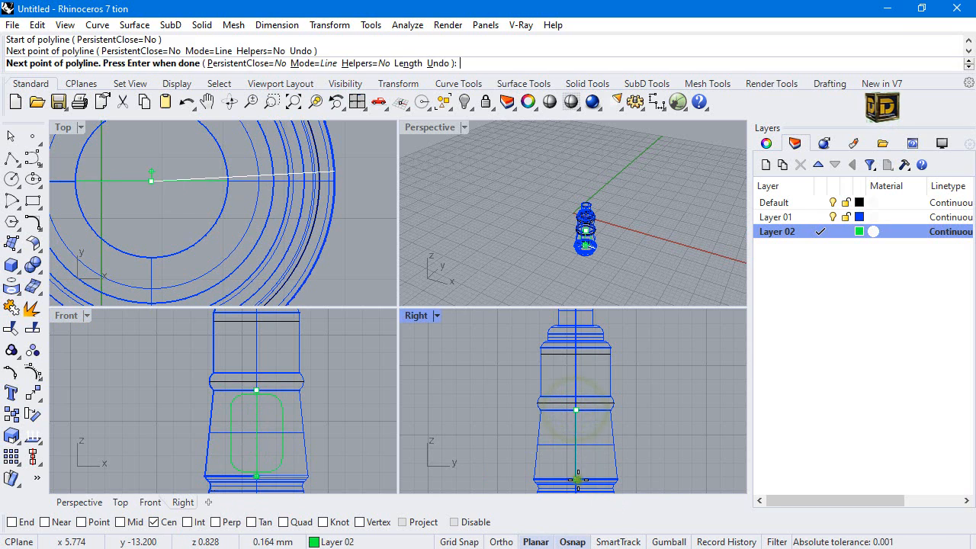
right_click(578, 479)
Step: Draw a centred rectangle 1.6 mm wide and 4.5 mm tall in the Right view, on the midpoint of the tapered section's centre line
left_click(39, 208)
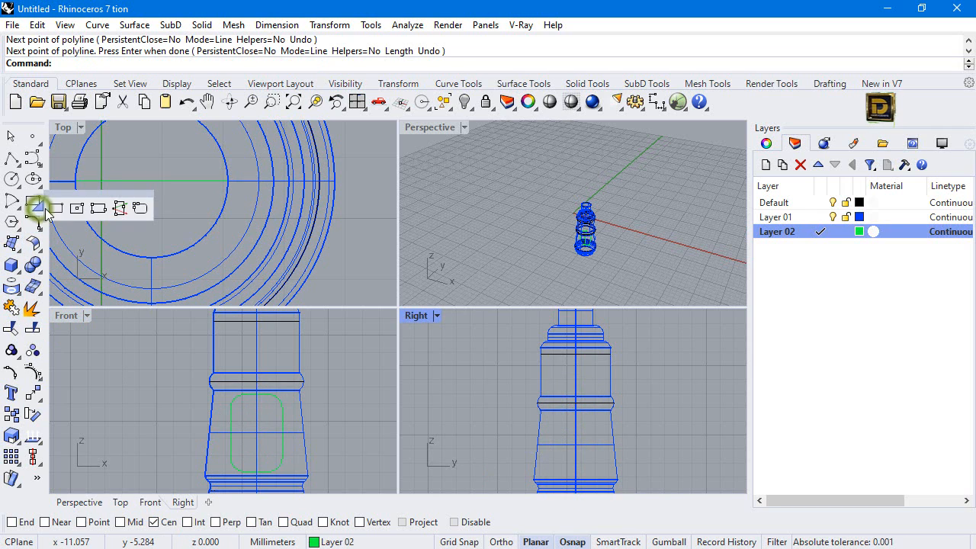
left_click(76, 204)
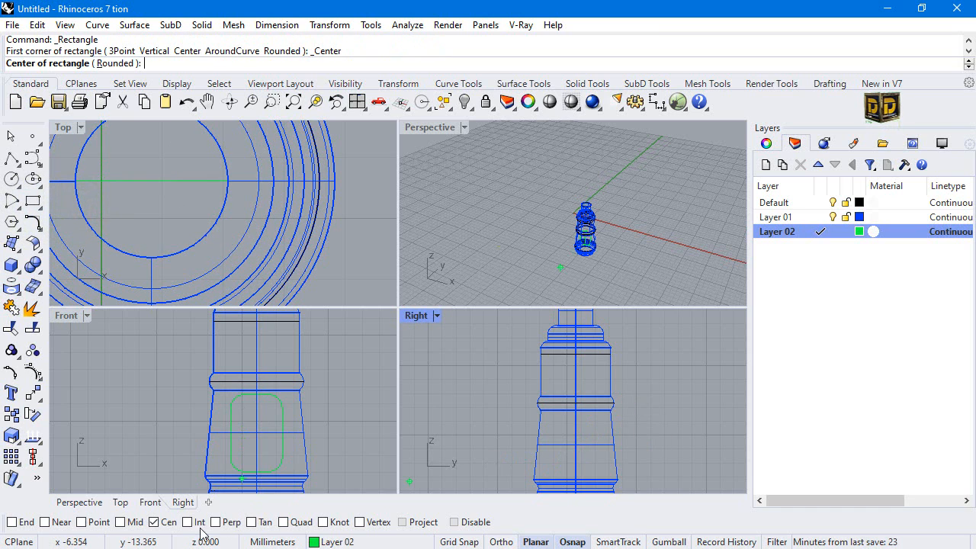
right_click(136, 524)
left_click(575, 445)
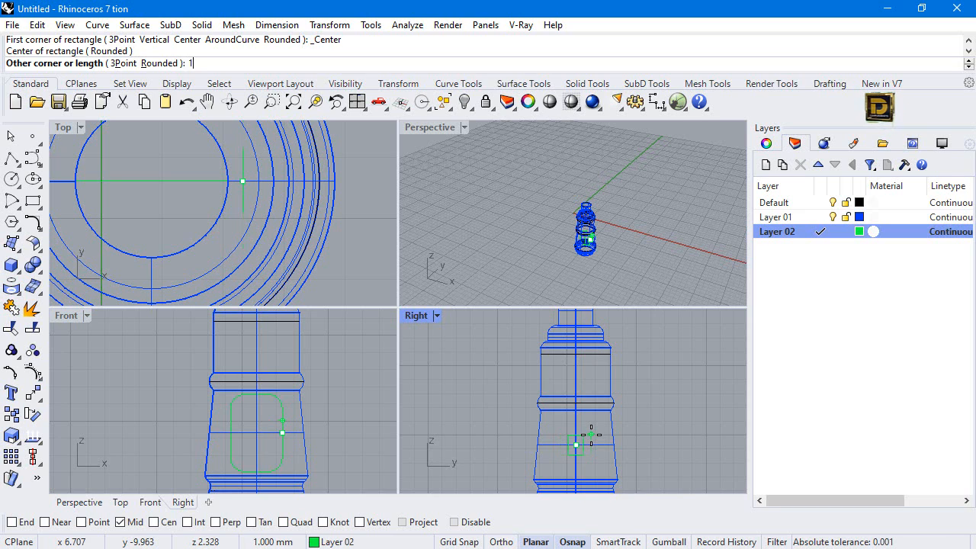
key("Return")
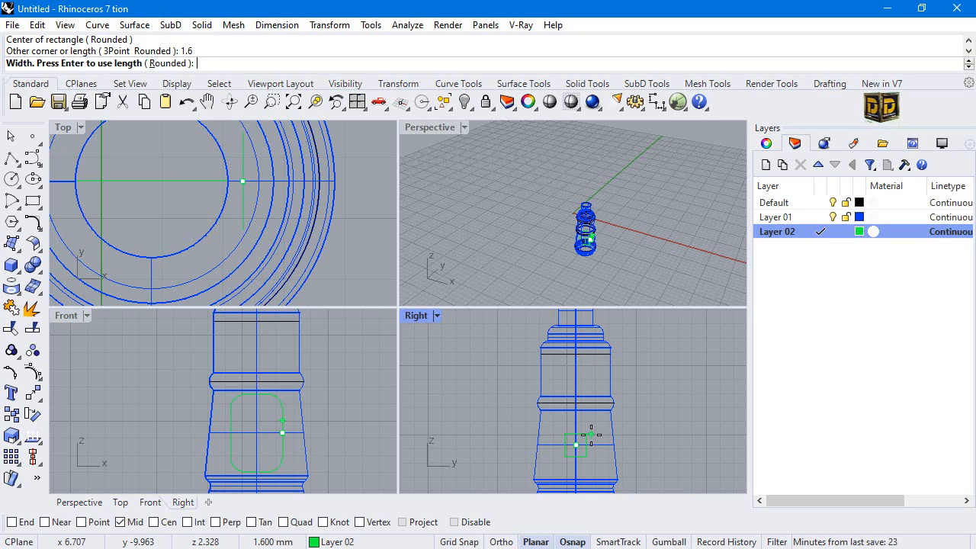
type("4.5")
key("Return")
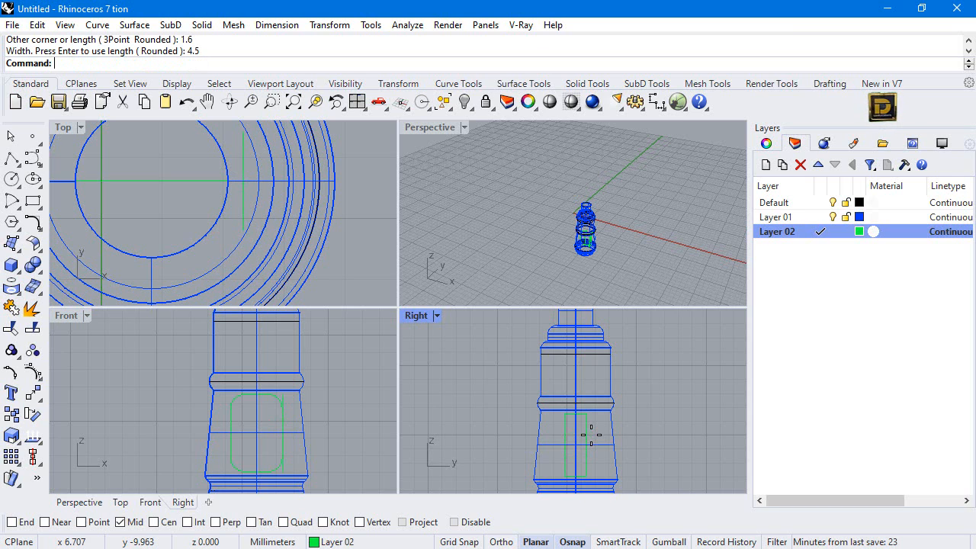
Step: Fillet all corners of the narrow rectangle in the Right view with a radius of 0.8 mm
scroll(579, 436, "up", 2)
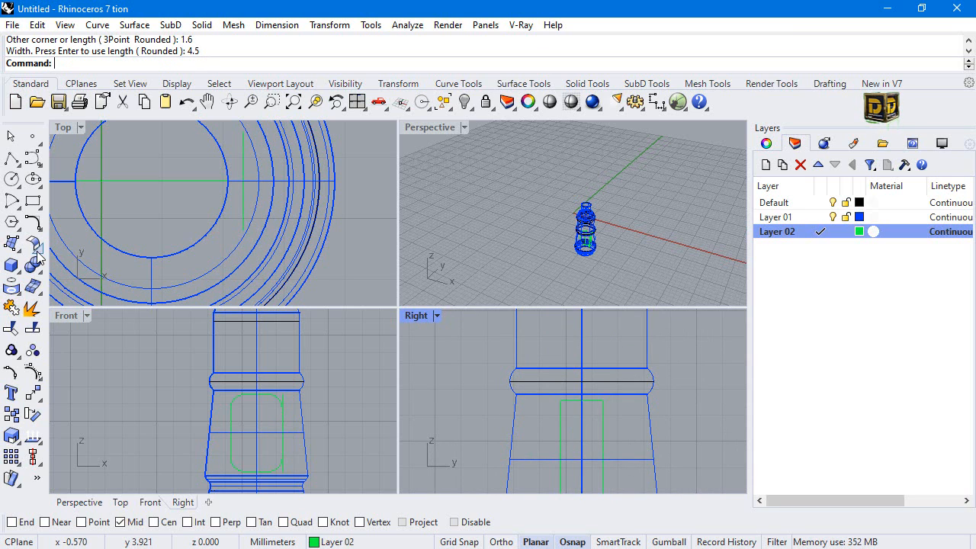
left_click(33, 221)
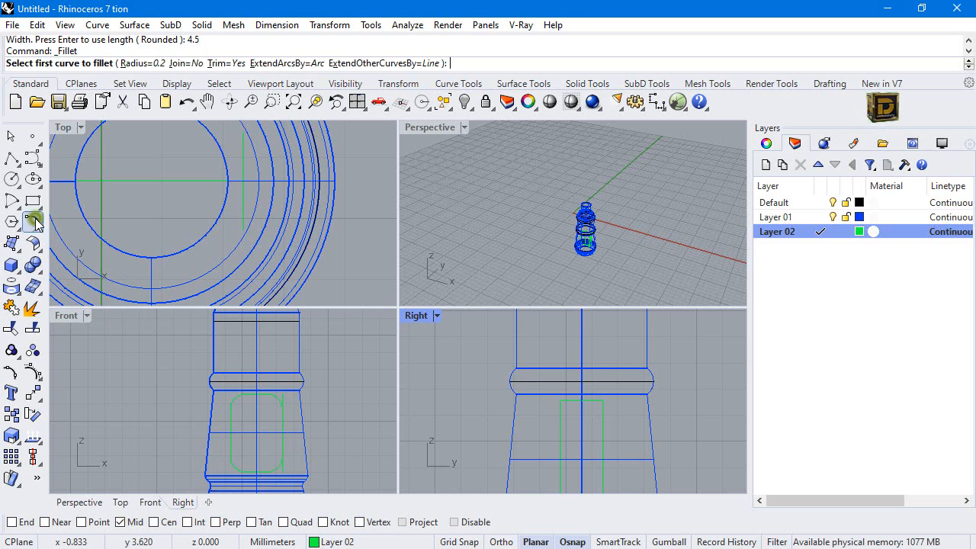
left_click(33, 222)
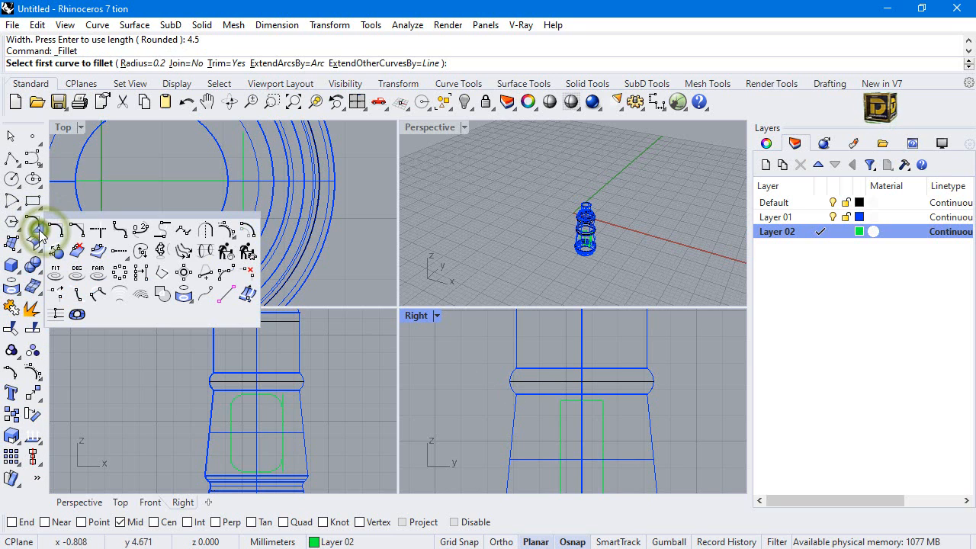
left_click(137, 230)
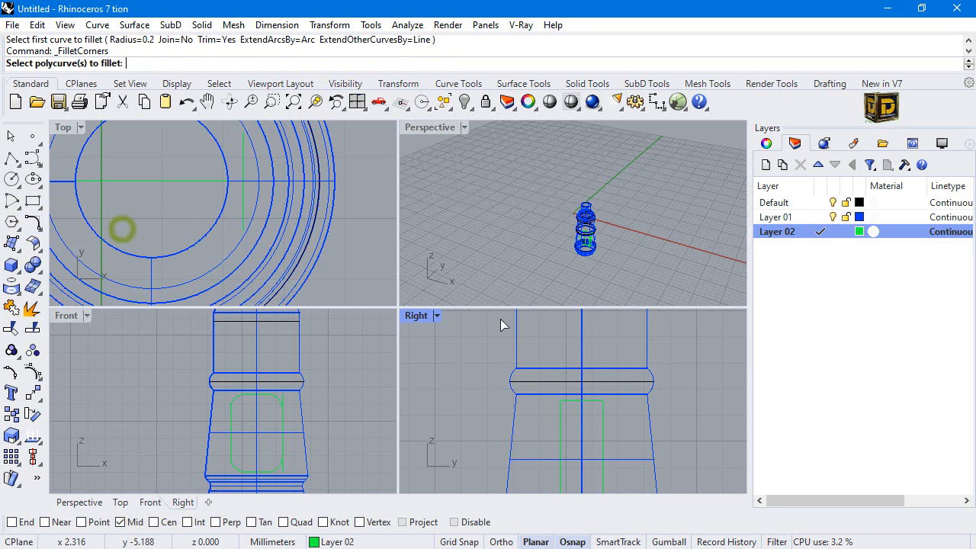
left_click(560, 424)
right_click(561, 425)
key("Return")
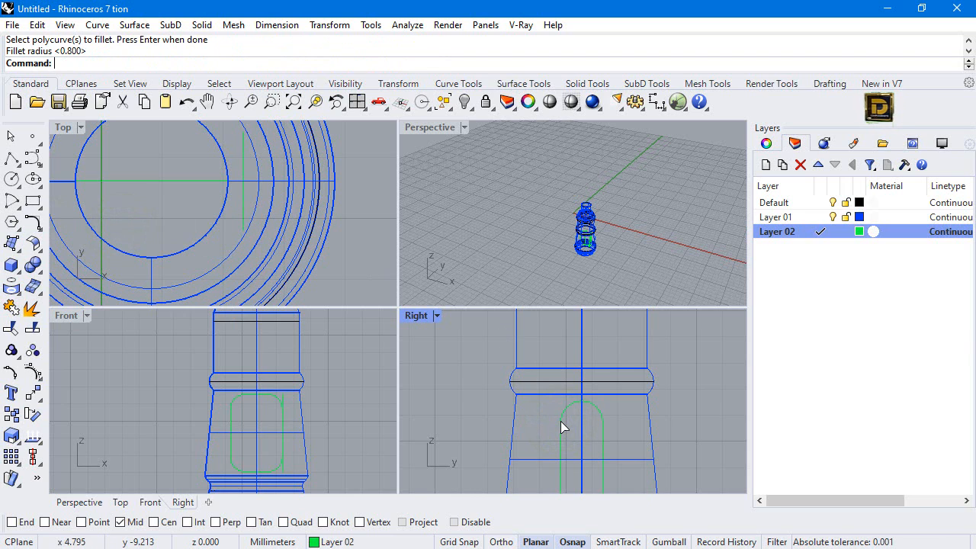
Step: Split the bottle polysurface in the Front view, using the wide rounded rectangle as the cutting object
scroll(274, 366, "down", 3)
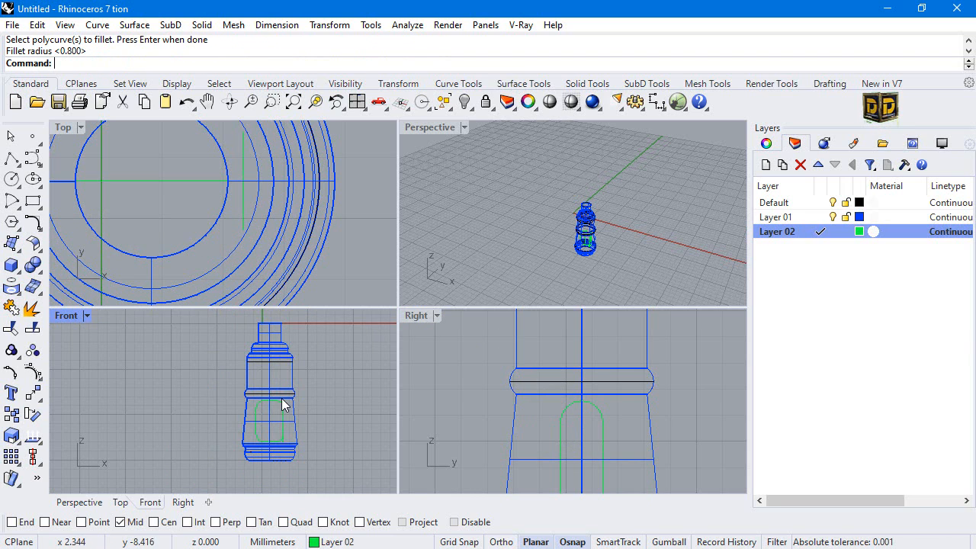
left_click(286, 385)
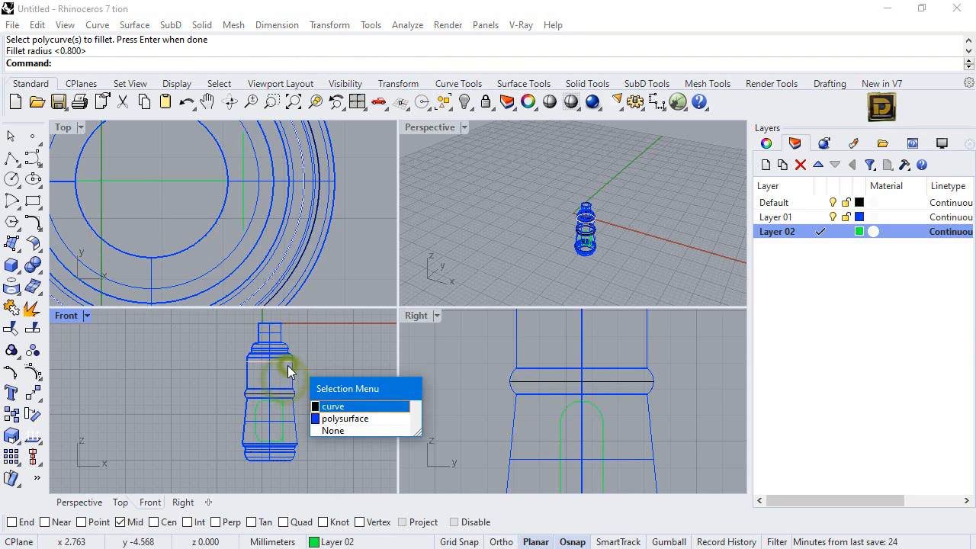
left_click(358, 415)
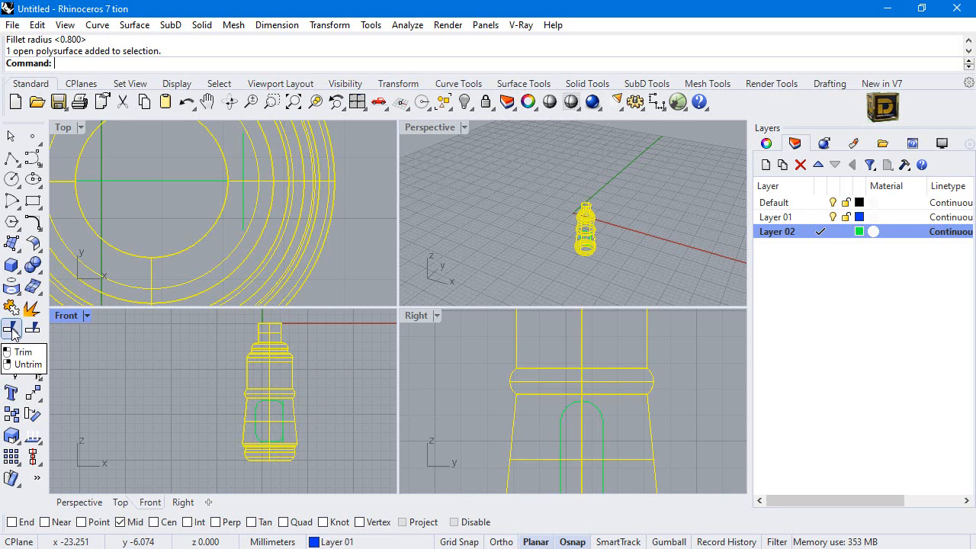
left_click(11, 329)
left_click(255, 416)
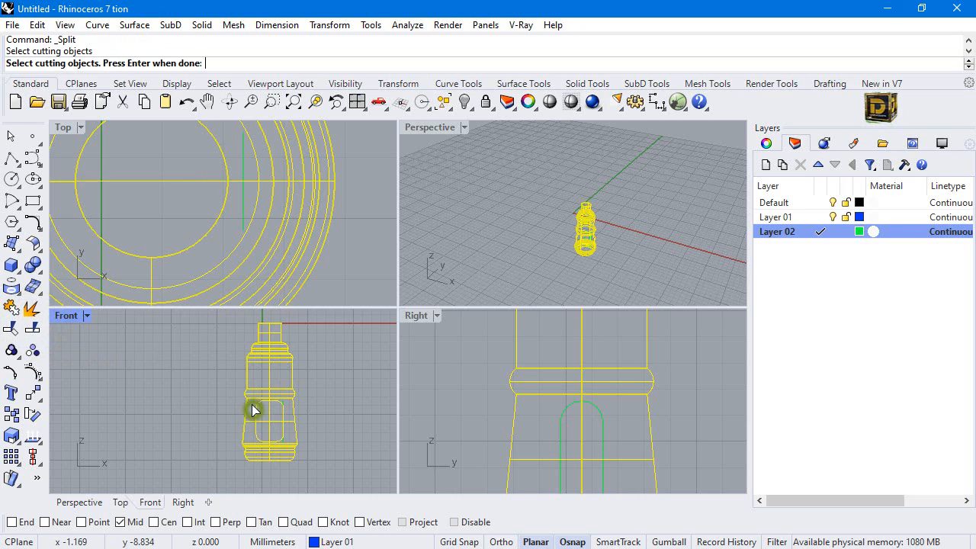
right_click(252, 407)
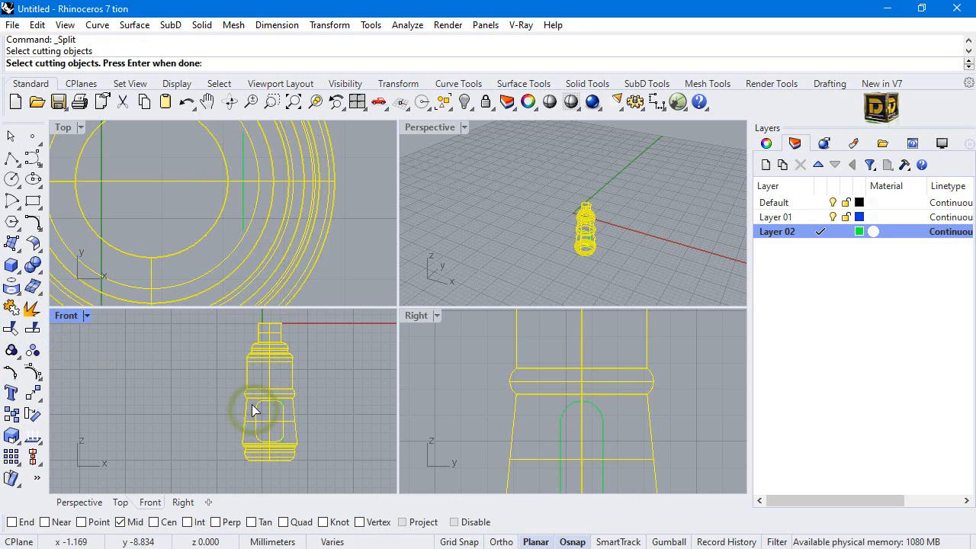
left_click(496, 379)
right_click(496, 378)
left_click(608, 398)
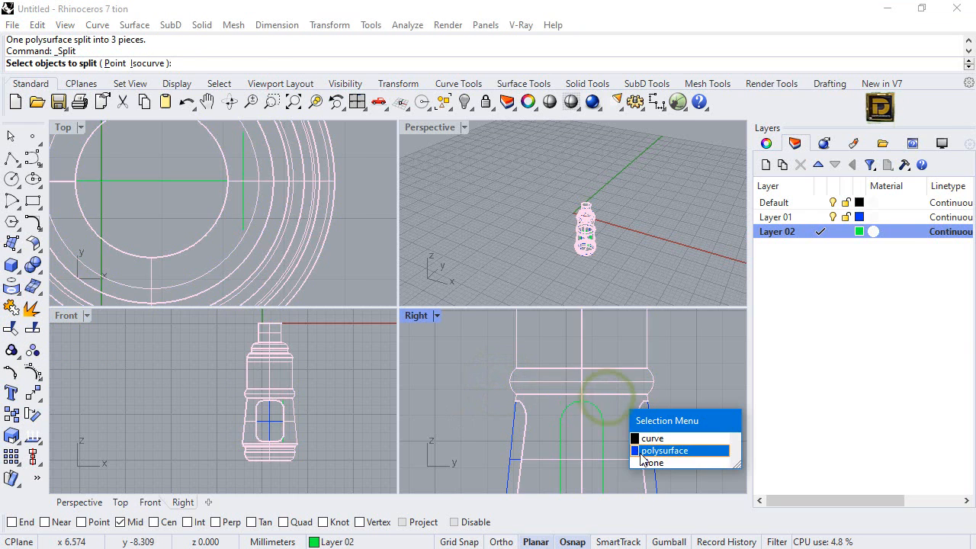
left_click(637, 451)
left_click(603, 433)
key("Return")
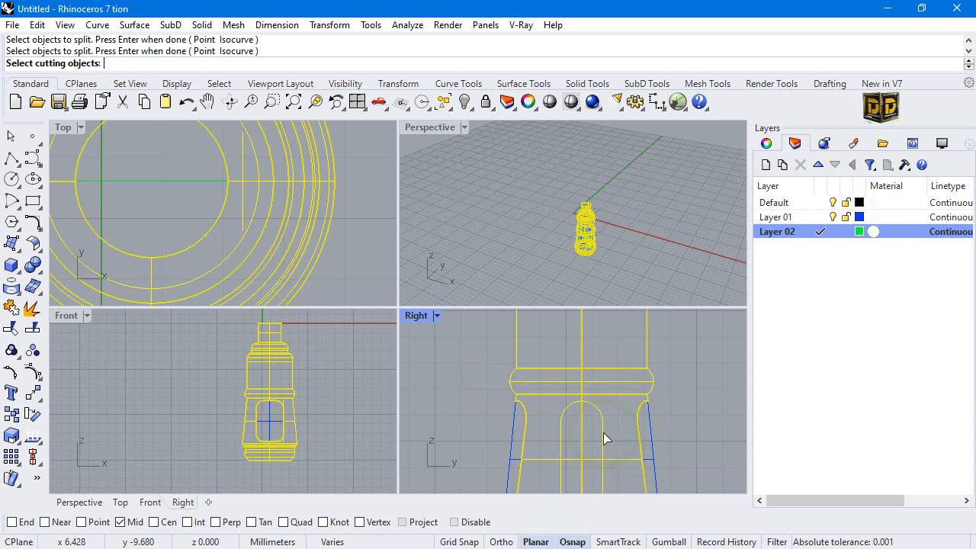
key("Escape")
Step: Split the bottle polysurface in the Right view, using the narrow rounded rectangle as the cutting object
key("Return")
left_click(614, 396)
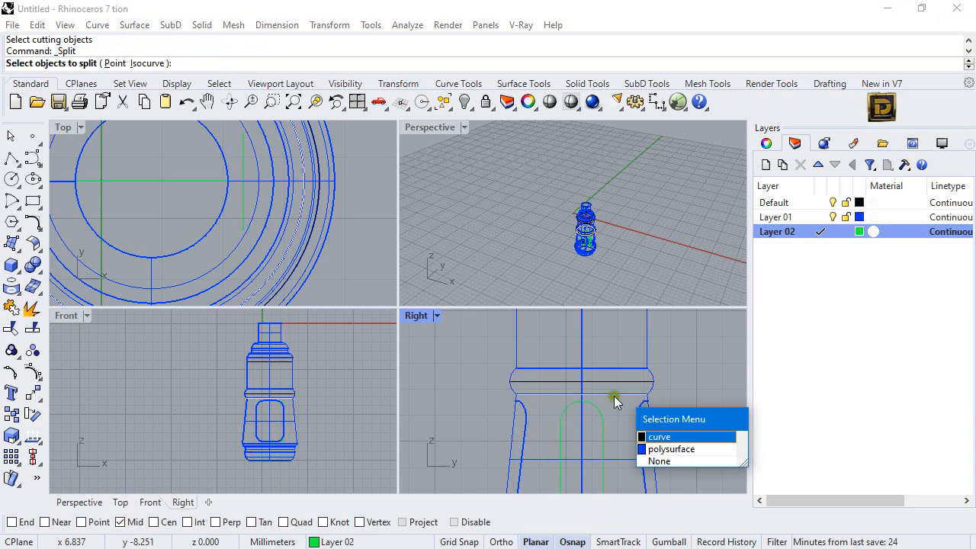
left_click(666, 449)
key("Return")
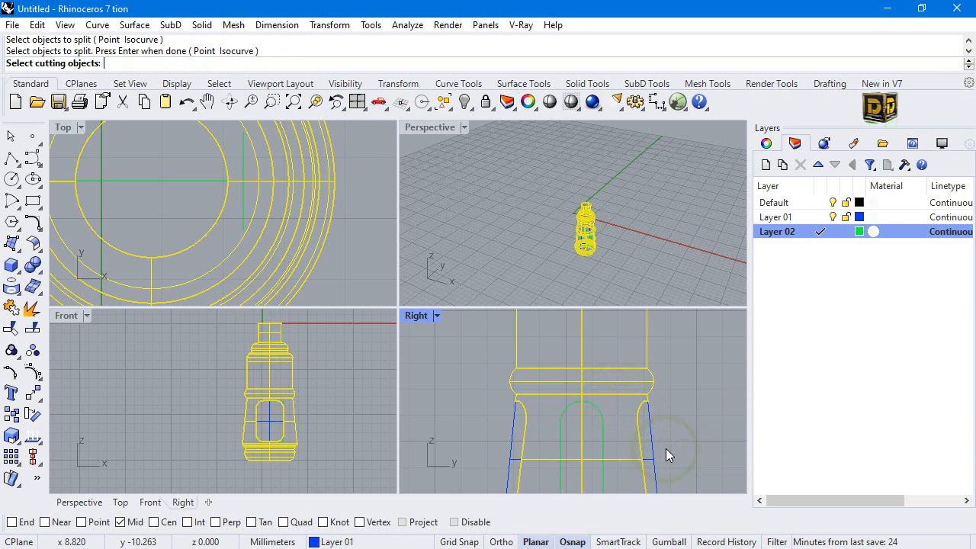
left_click(600, 440)
key("Return")
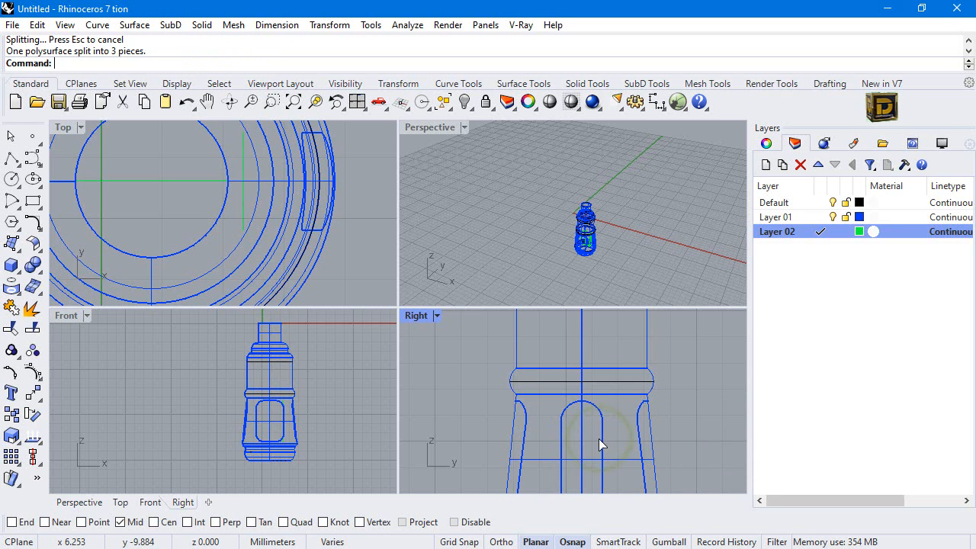
Step: Set the Perspective viewport to the Shaded display mode
left_click(462, 128)
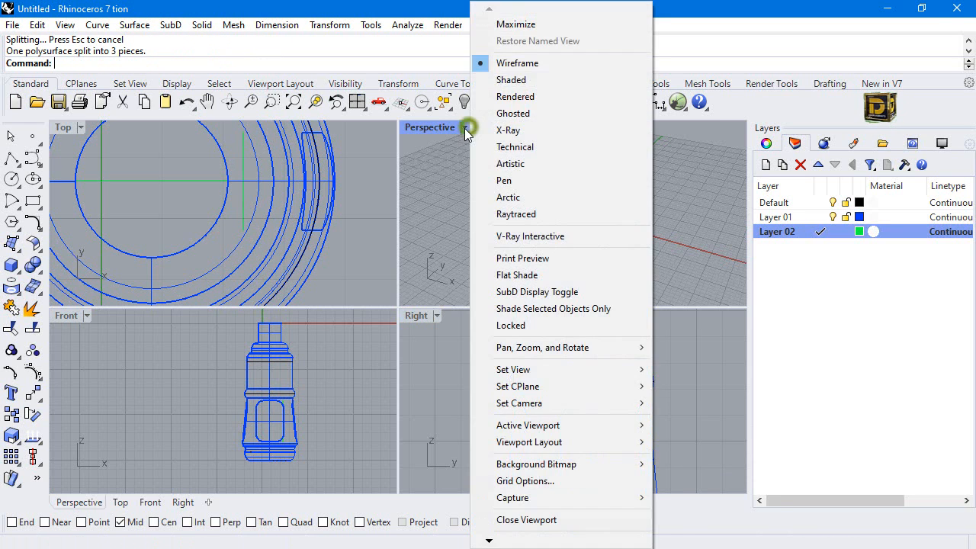
left_click(503, 80)
scroll(581, 252, "up", 4)
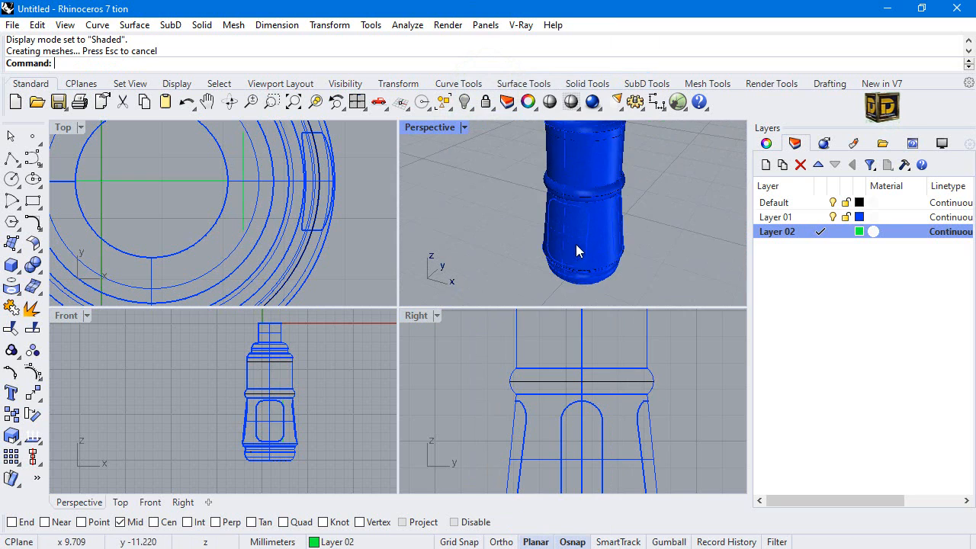
Step: Delete the wide split panel on the bottle's front and the narrow split panel on its +X side
right_click_drag(577, 250, 571, 157)
scroll(582, 236, "down", 5)
scroll(581, 235, "up", 4)
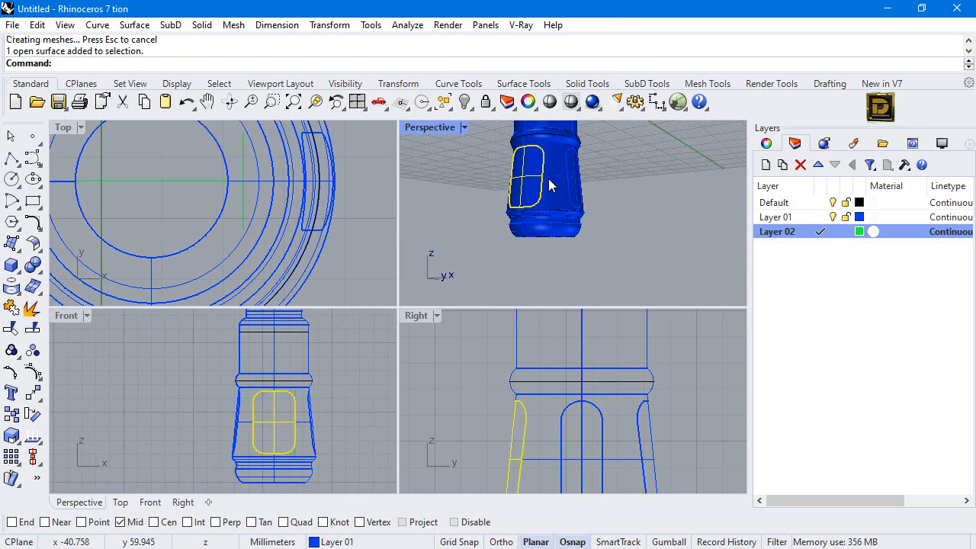
key("Delete")
right_click_drag(548, 179, 576, 179)
left_click(576, 178)
key("Delete")
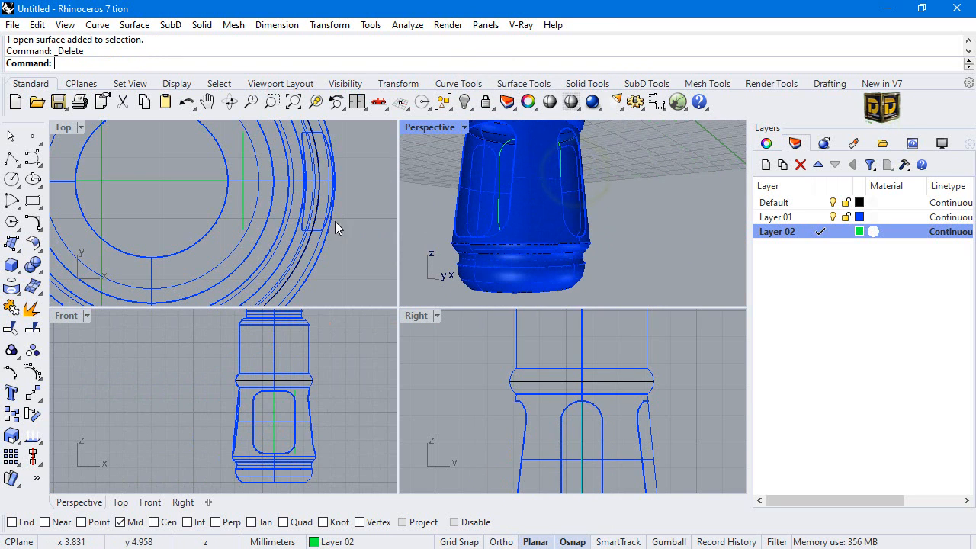
Step: Offset the remaining narrow side panel inward by 0.3 mm with Solid set to No, and delete the original panel
scroll(331, 224, "down", 5)
right_click_drag(431, 174, 513, 220)
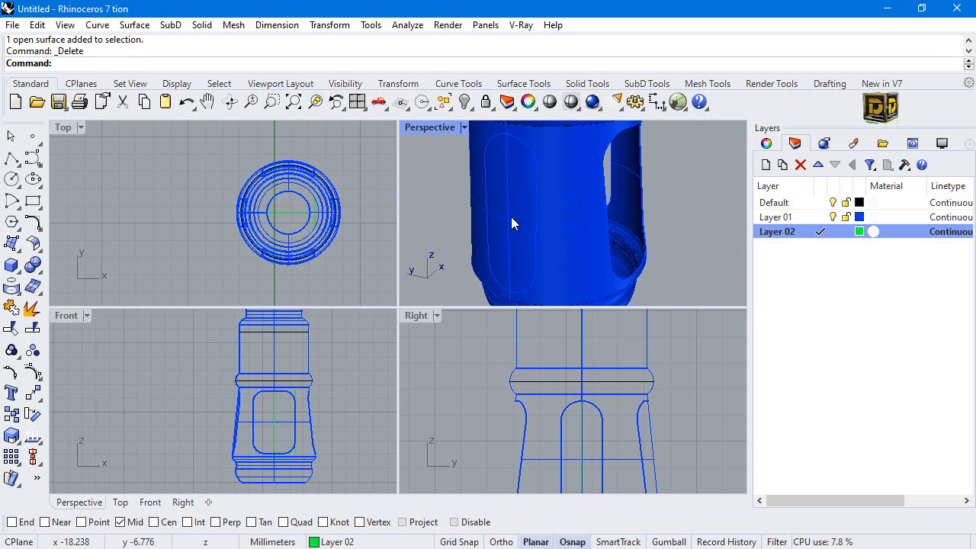
left_click(513, 220)
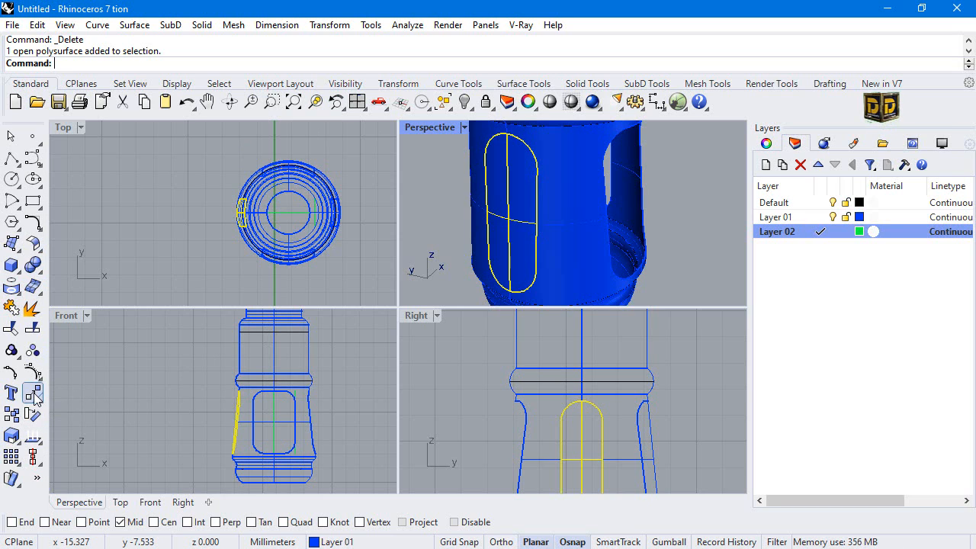
left_click(33, 242)
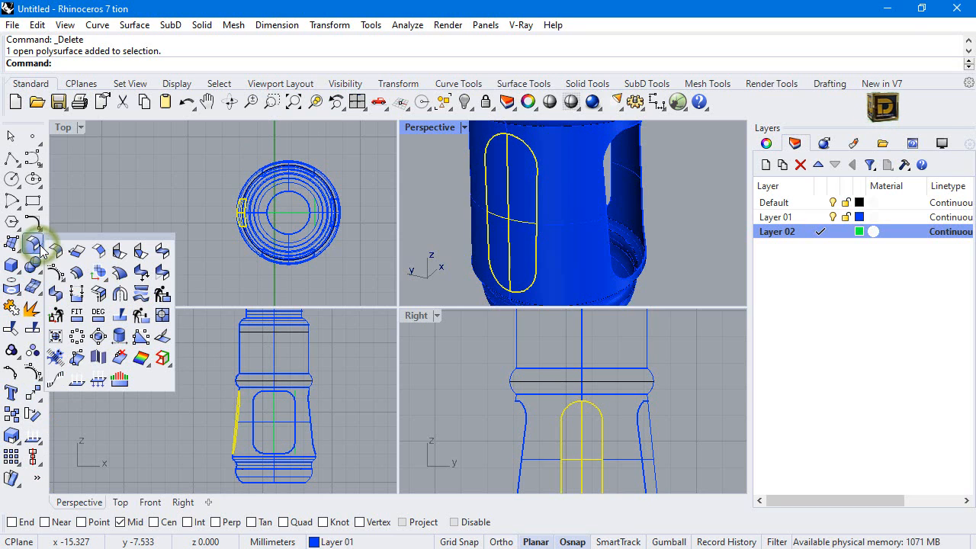
left_click(77, 272)
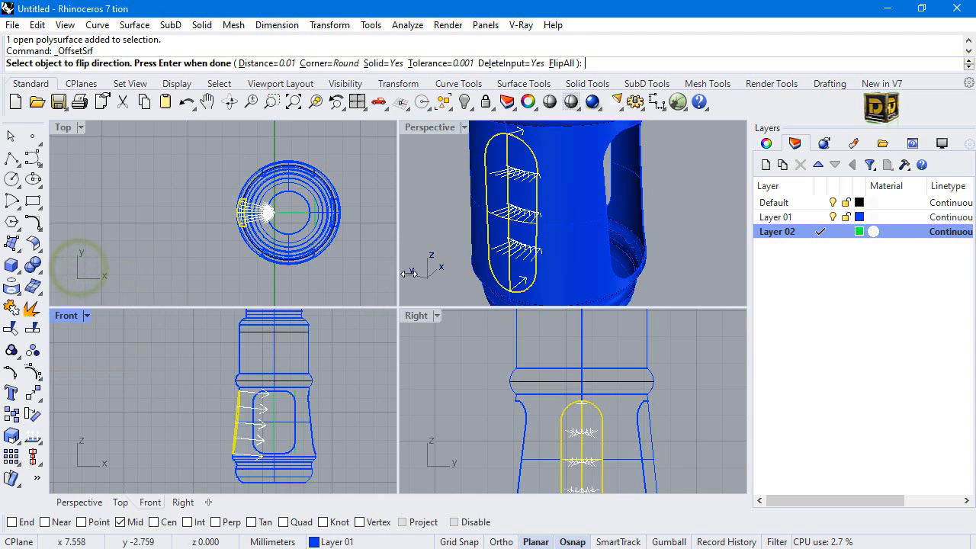
left_click(390, 63)
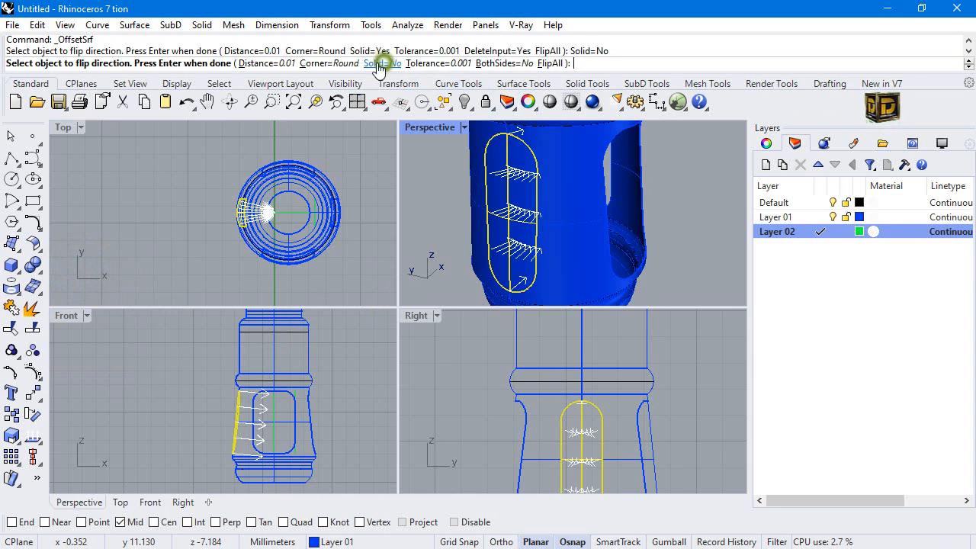
left_click(255, 63)
type(".3")
key("Return")
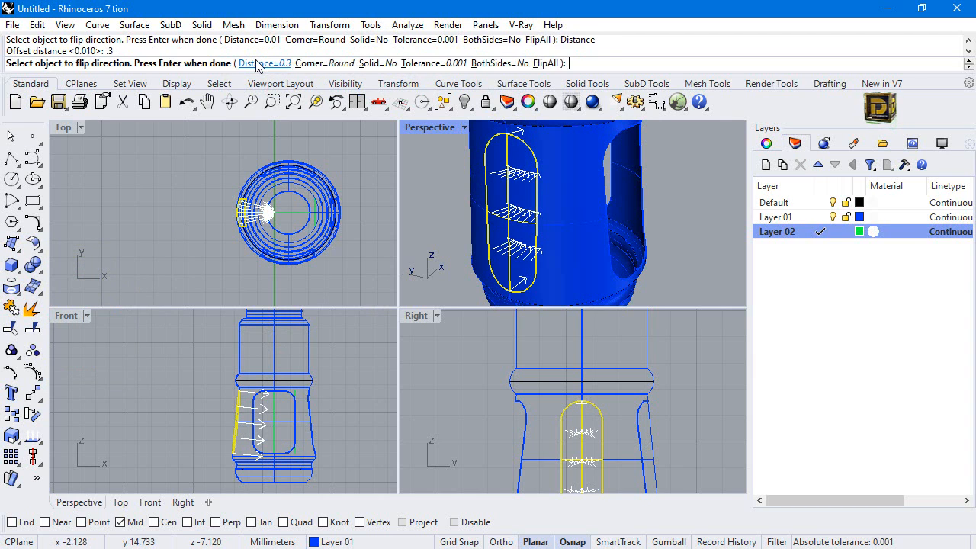
key("Return")
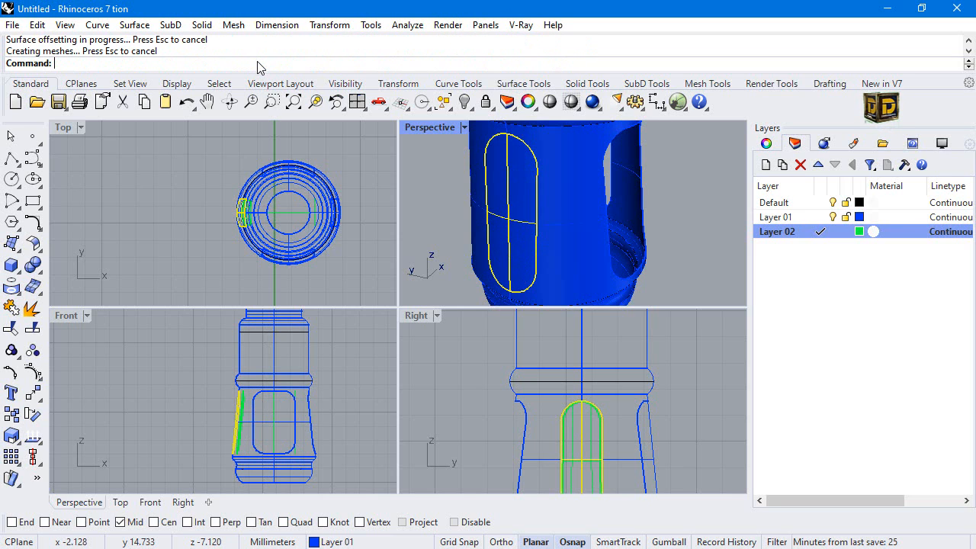
key("Delete")
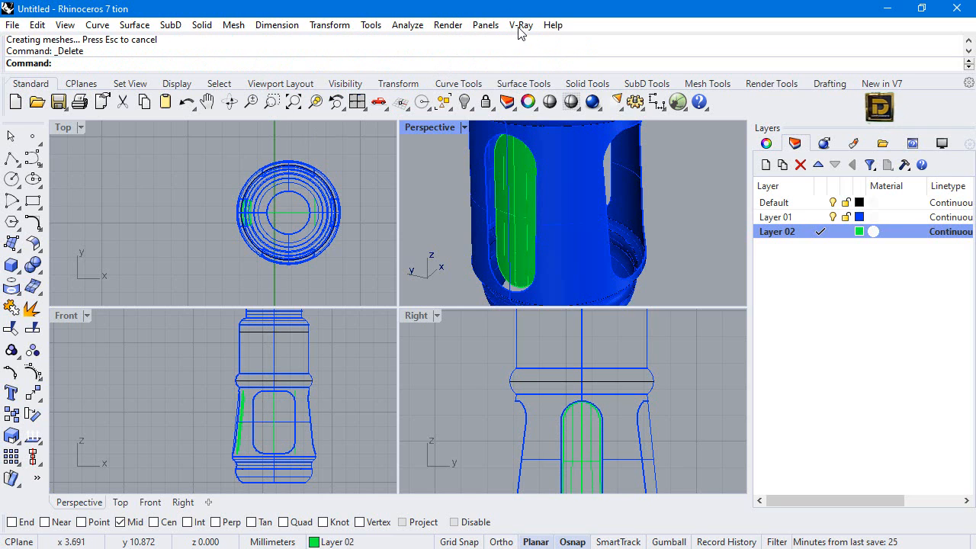
Step: Maximize the Perspective view and blend one half of the narrow opening's edge to the offset panel's edge with curvature continuity
double_click(430, 127)
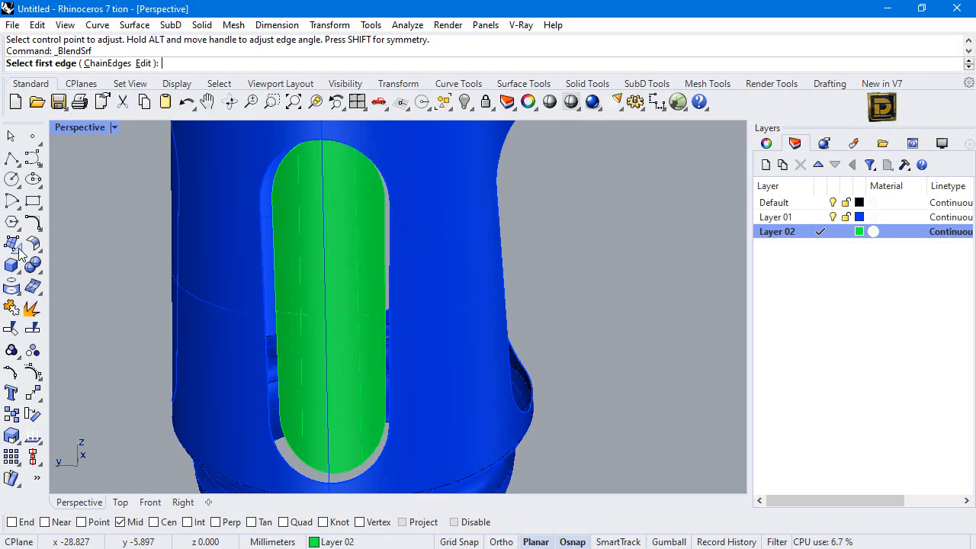
left_click(20, 251)
left_click(95, 179)
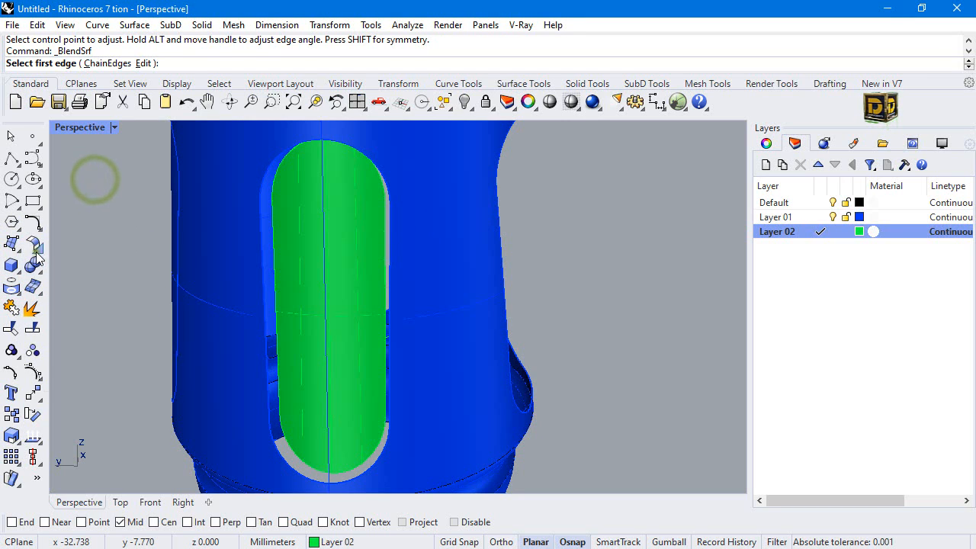
left_click(35, 251)
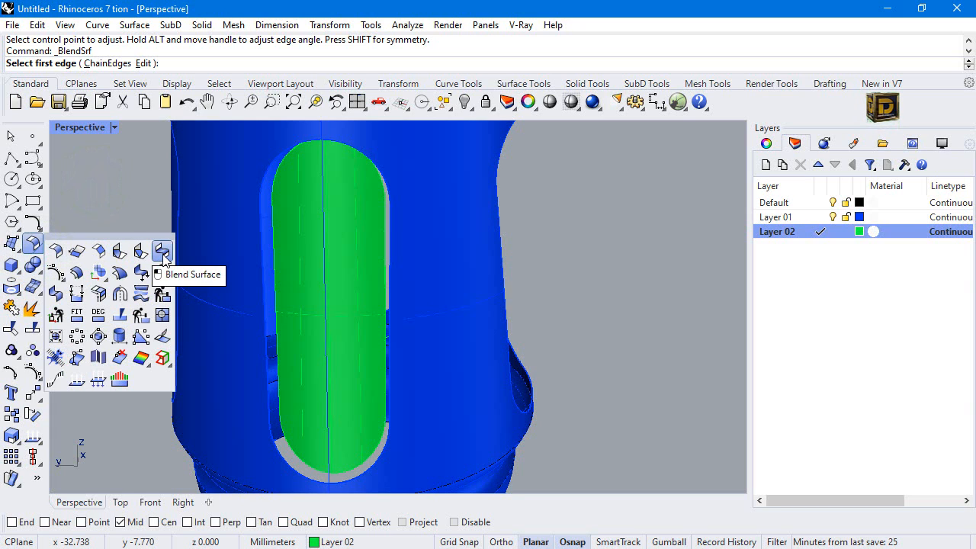
left_click(388, 211)
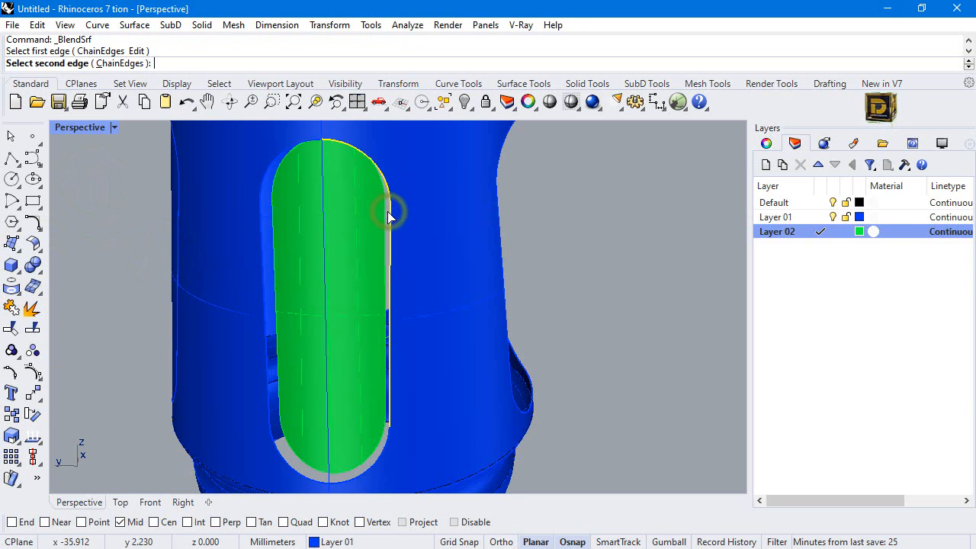
left_click(388, 213)
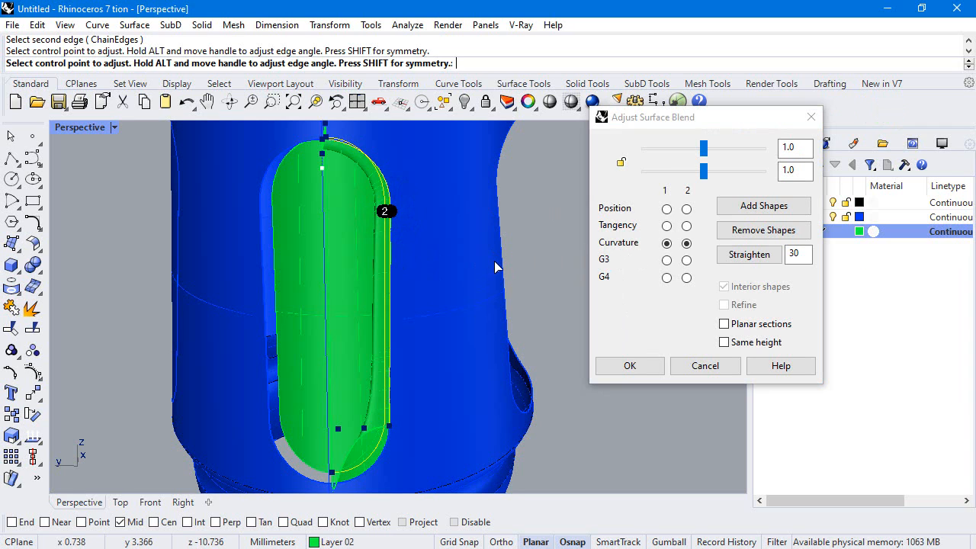
right_click(279, 260)
Step: Blend the other half of the narrow opening's edge to the offset panel's edge to close the recess
right_click_drag(279, 260, 440, 273)
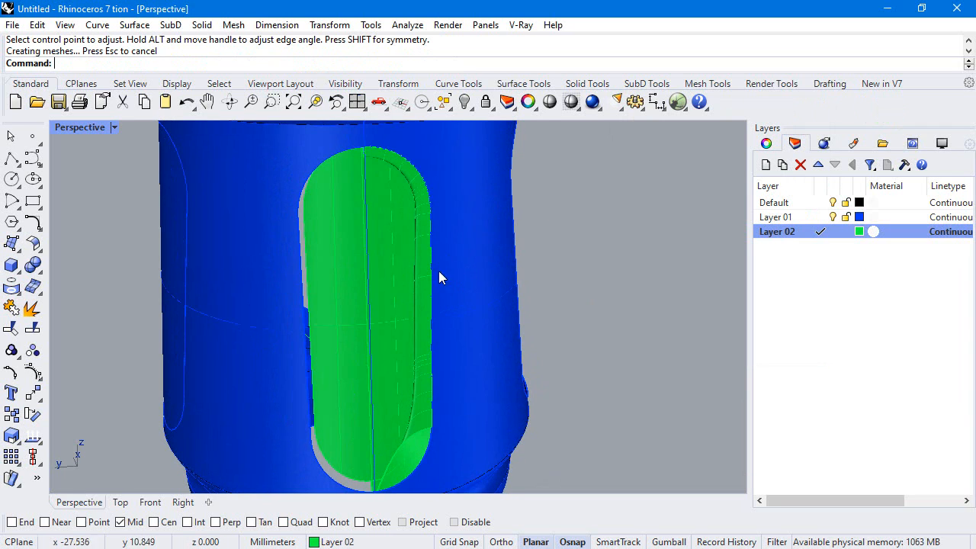
right_click(334, 427)
left_click(316, 444)
left_click(317, 446)
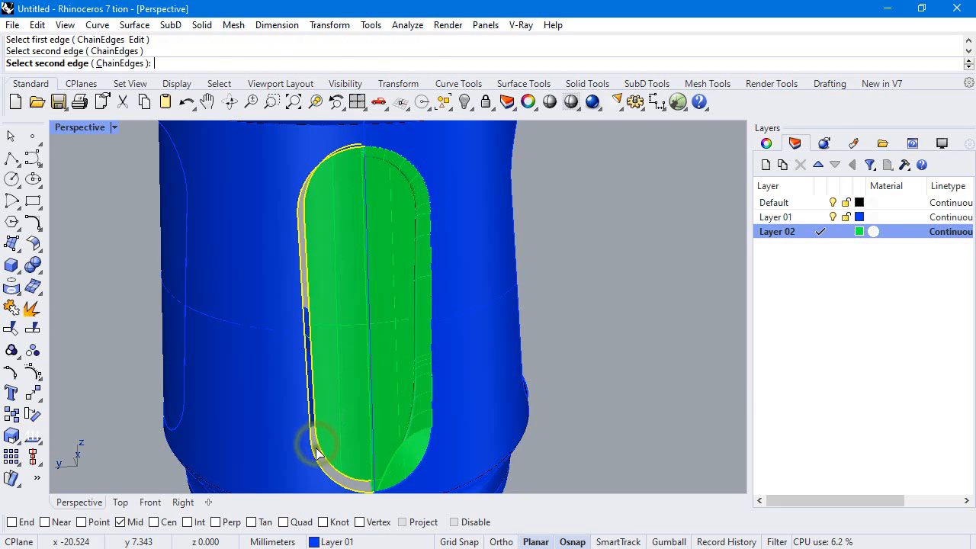
left_click(630, 366)
scroll(534, 331, "down", 4)
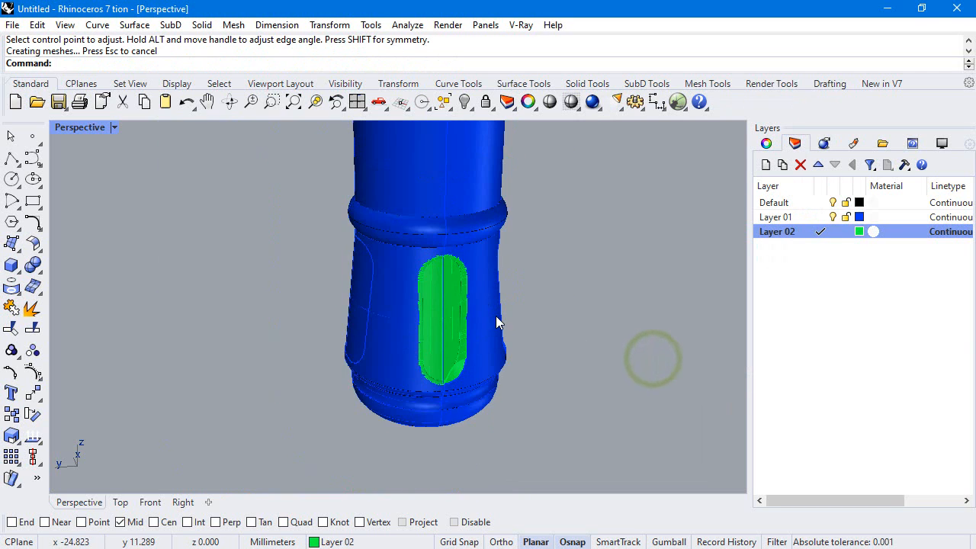
Step: Join the offset narrow panel and its two blend surfaces into one recessed side panel
right_click_drag(496, 322, 374, 259)
scroll(388, 216, "up", 4)
scroll(345, 230, "down", 6)
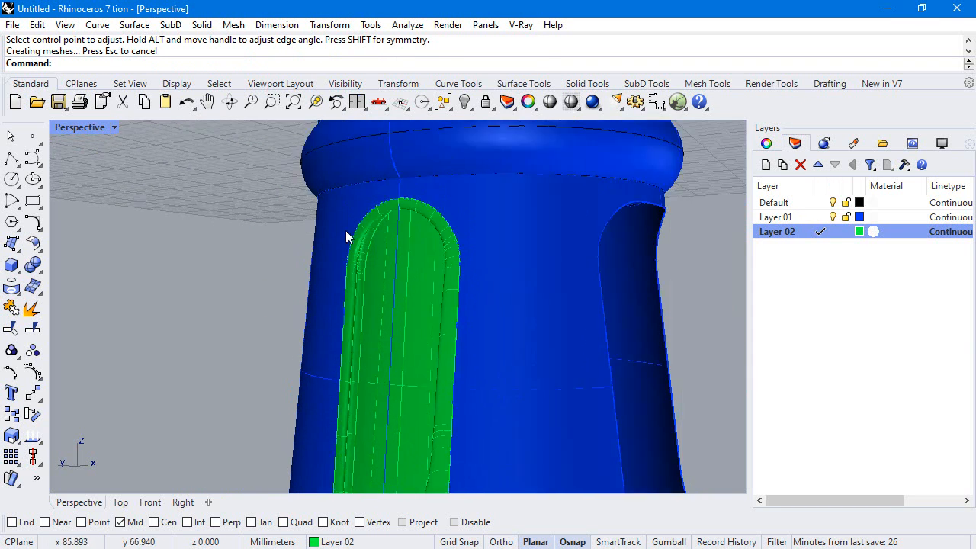
right_click(318, 244)
right_click_drag(318, 244, 240, 297)
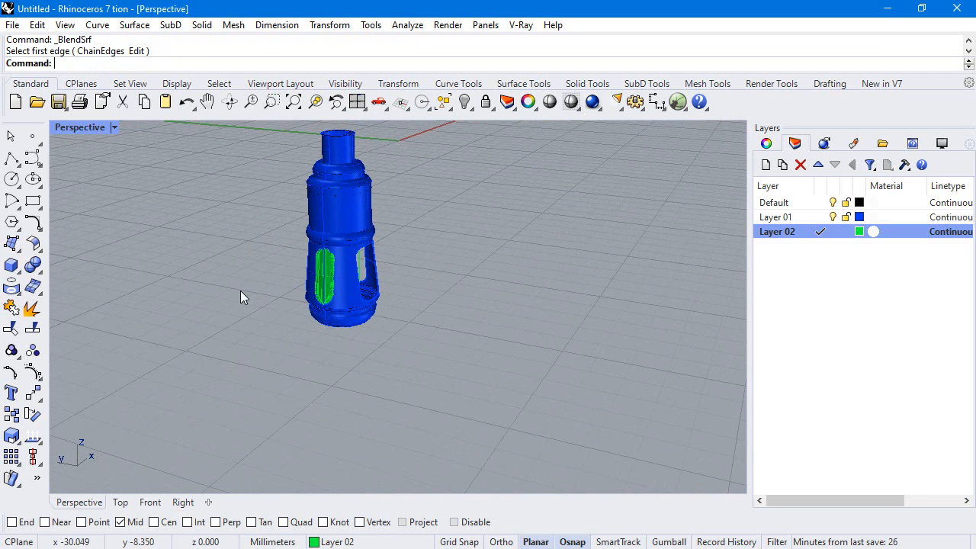
scroll(236, 267, "up", 5)
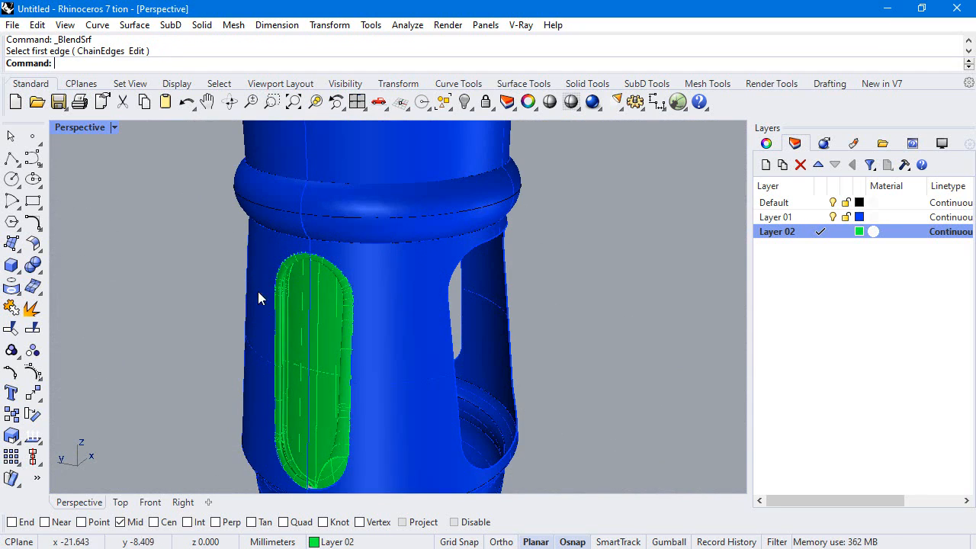
left_click(11, 307)
scroll(244, 224, "down", 5)
left_click(261, 217)
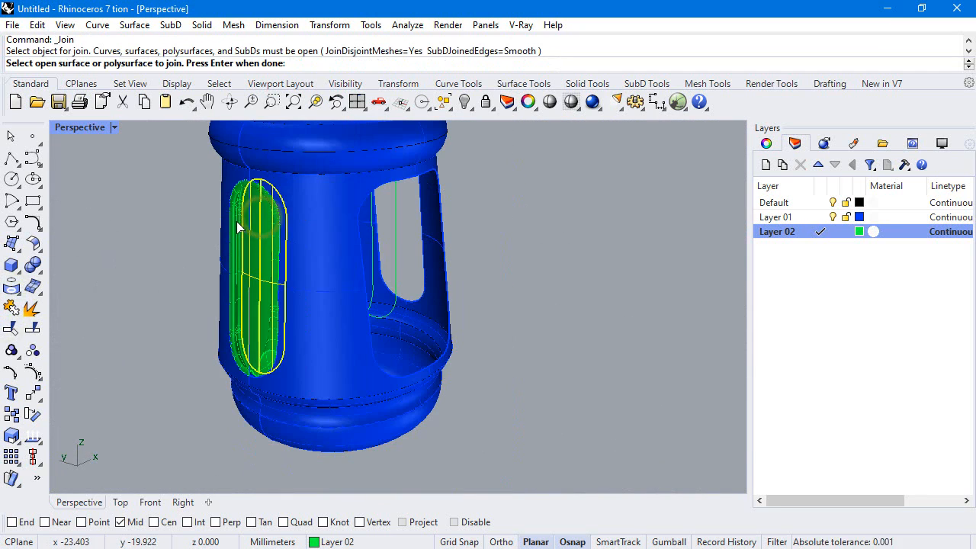
left_click(234, 220)
scroll(234, 220, "up", 4)
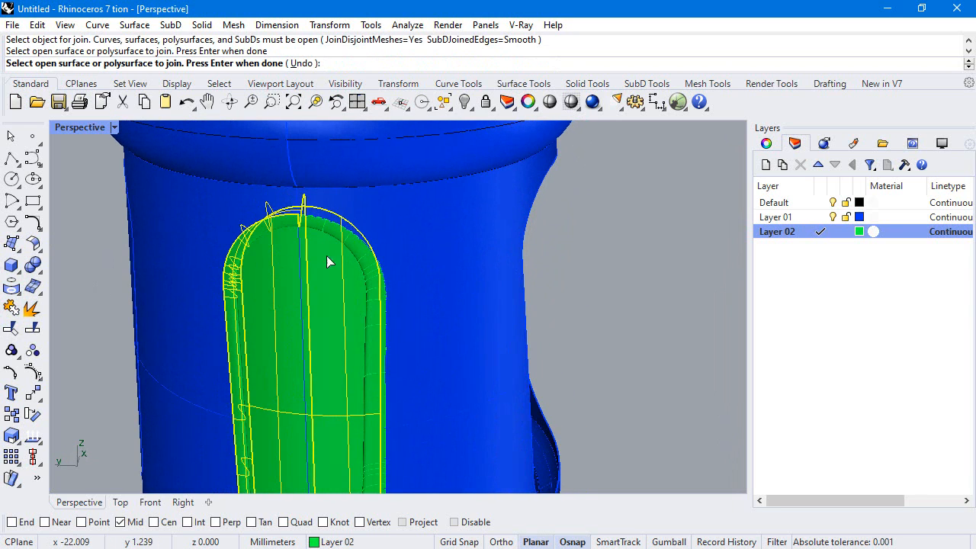
left_click(366, 260)
key("Return")
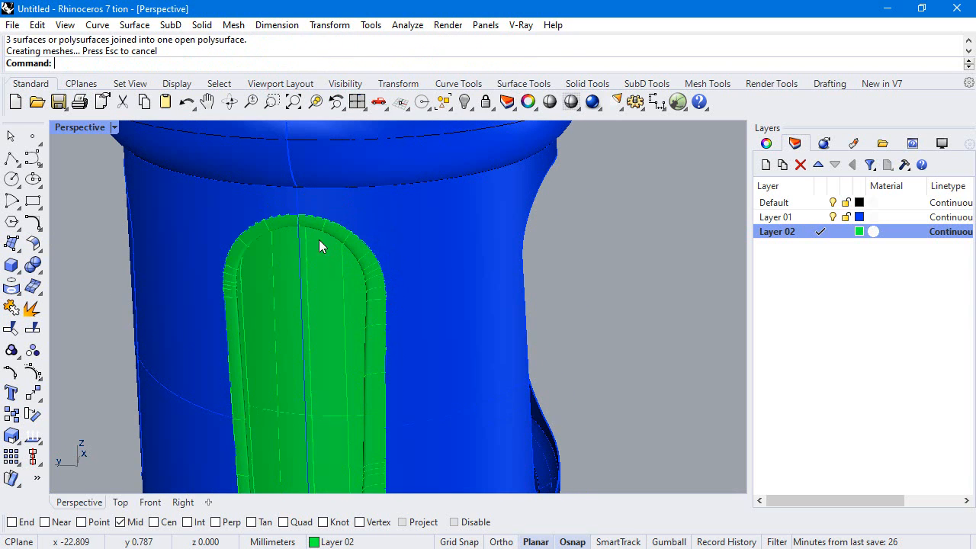
scroll(322, 241, "down", 3)
scroll(322, 241, "down", 5)
left_click(326, 271)
left_click(331, 268)
left_click(448, 242)
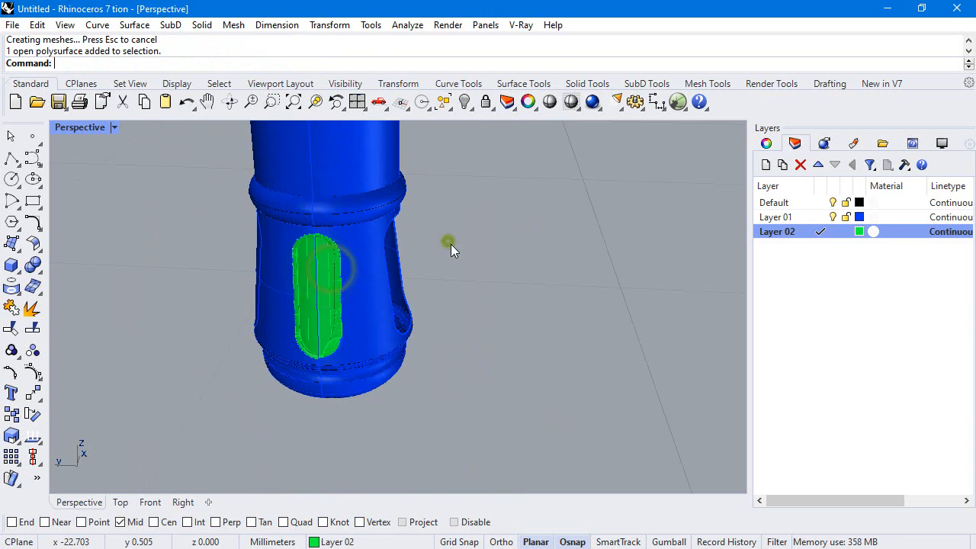
right_click(448, 242)
right_click_drag(448, 242, 384, 258)
key("Escape")
Step: Offset the remaining wide split panel inward with the current offset settings and delete the original panel
right_click_drag(333, 300, 208, 252)
left_click(277, 338)
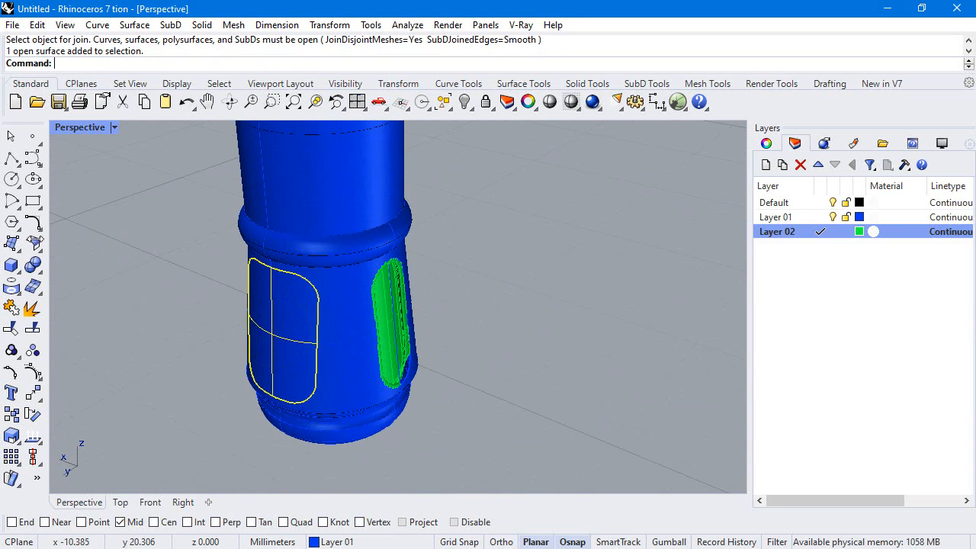
left_click(42, 244)
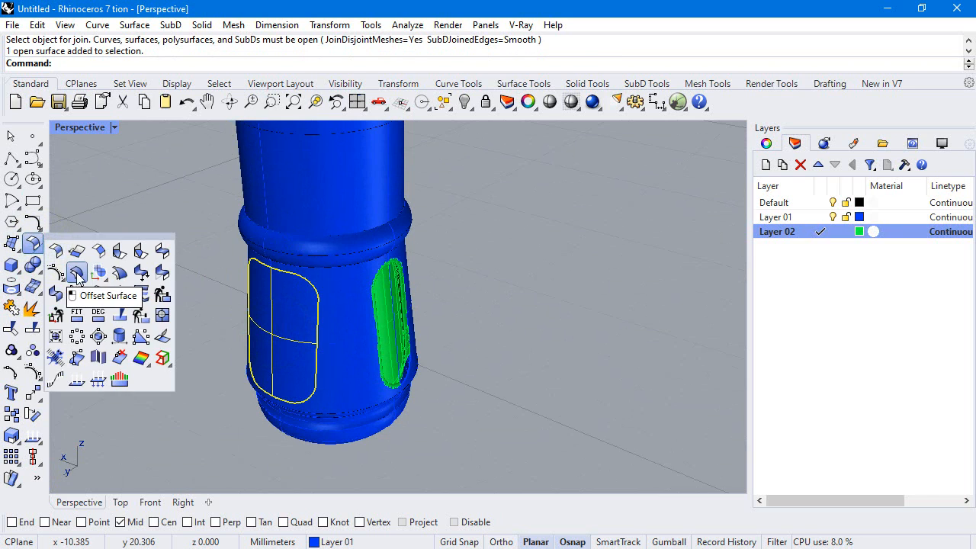
left_click(76, 273)
key("Return")
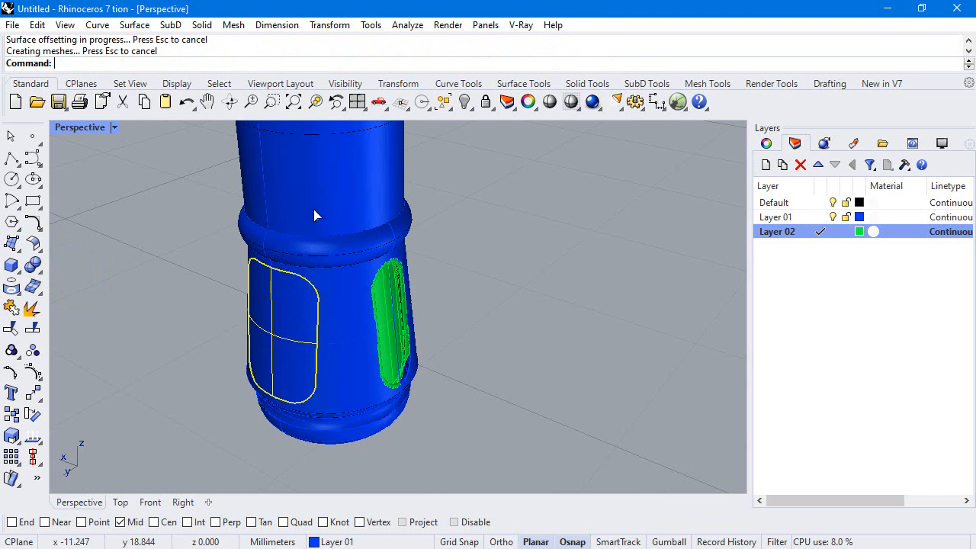
key("Delete")
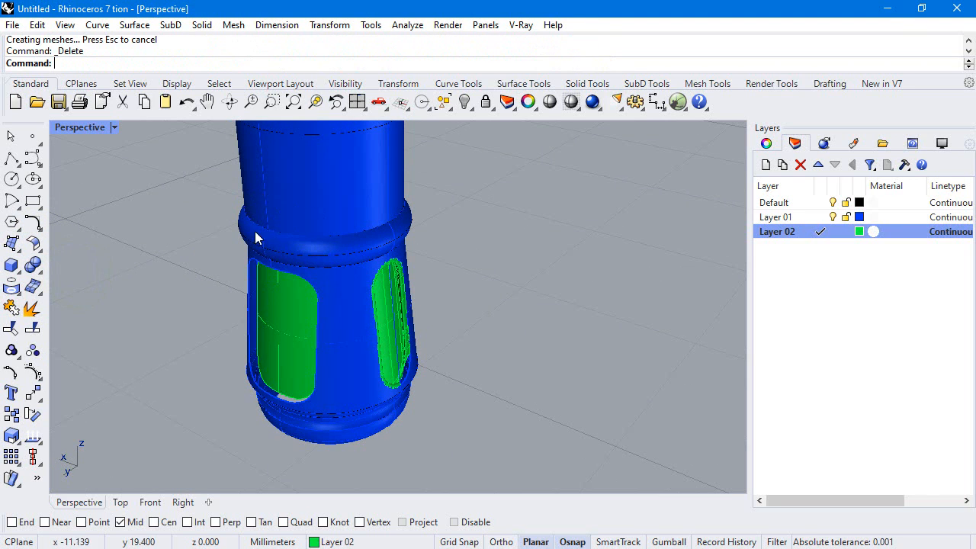
Step: Blend the offset wide panel's edge to the surrounding opening's edge on the bottle body, keeping the default seam points
left_click(34, 248)
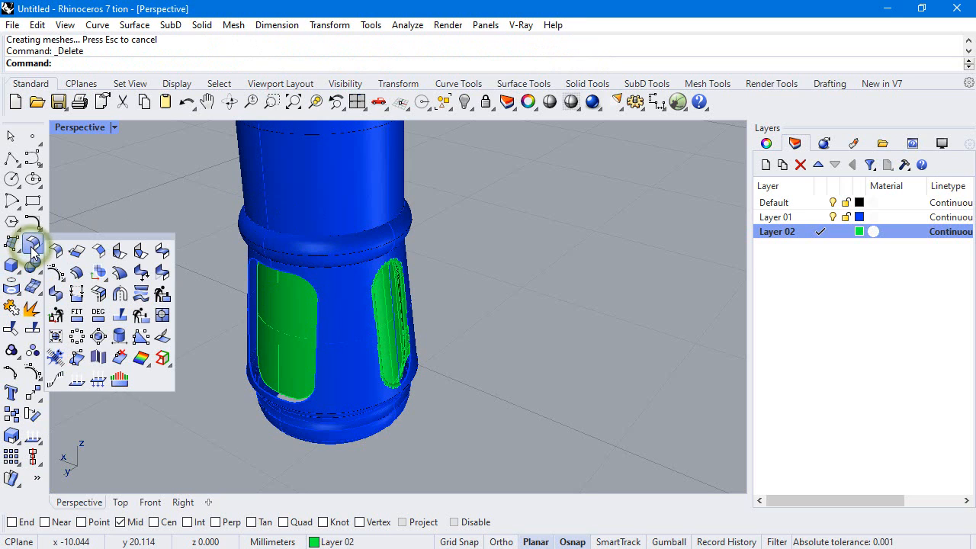
left_click(162, 251)
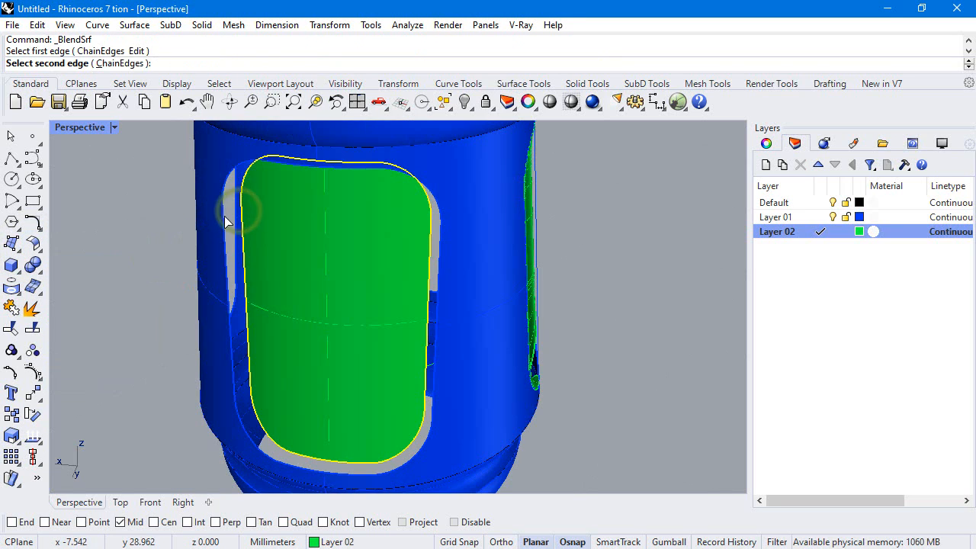
left_click(226, 213)
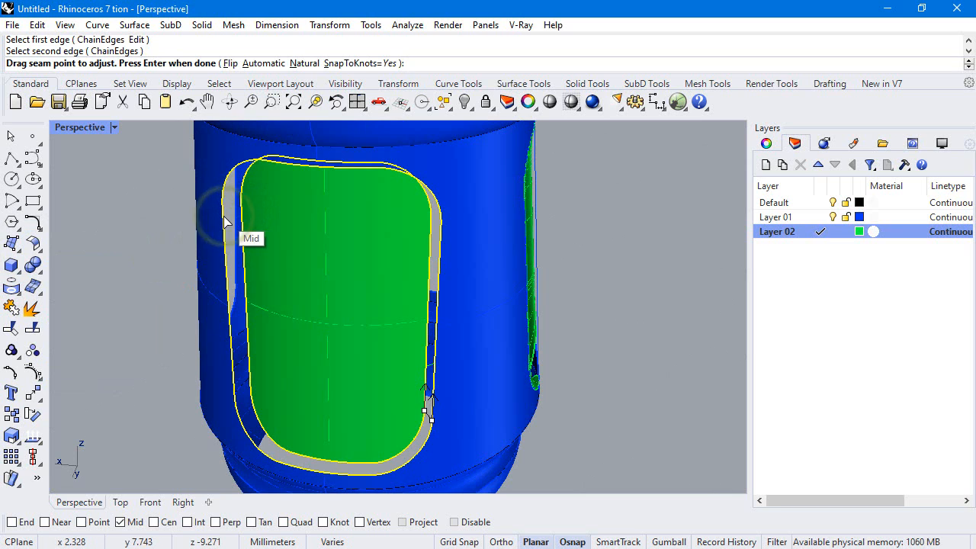
key("Return")
key("Return")
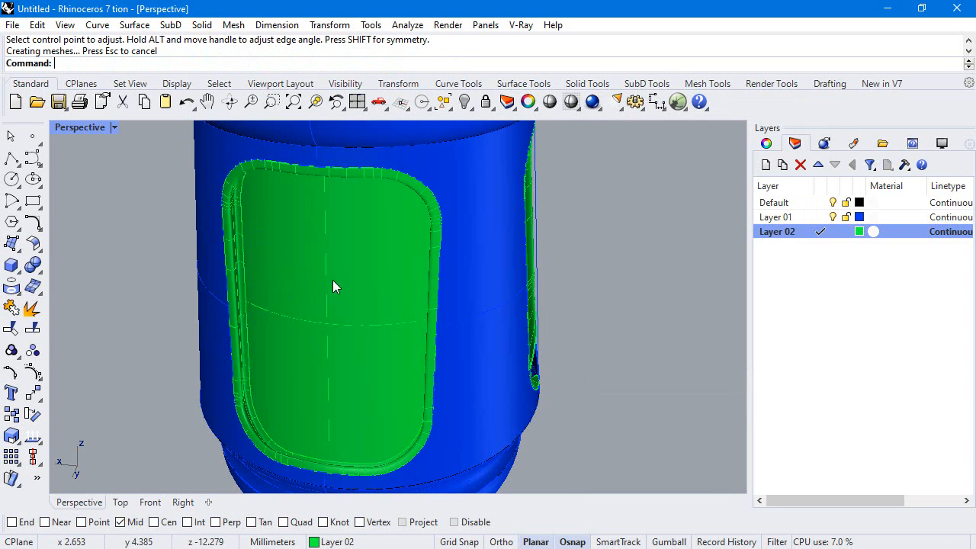
Step: Join the offset wide panel and its surrounding blend surface into one recessed panel
scroll(332, 280, "down", 7)
right_click_drag(296, 280, 383, 176)
scroll(407, 164, "up", 9)
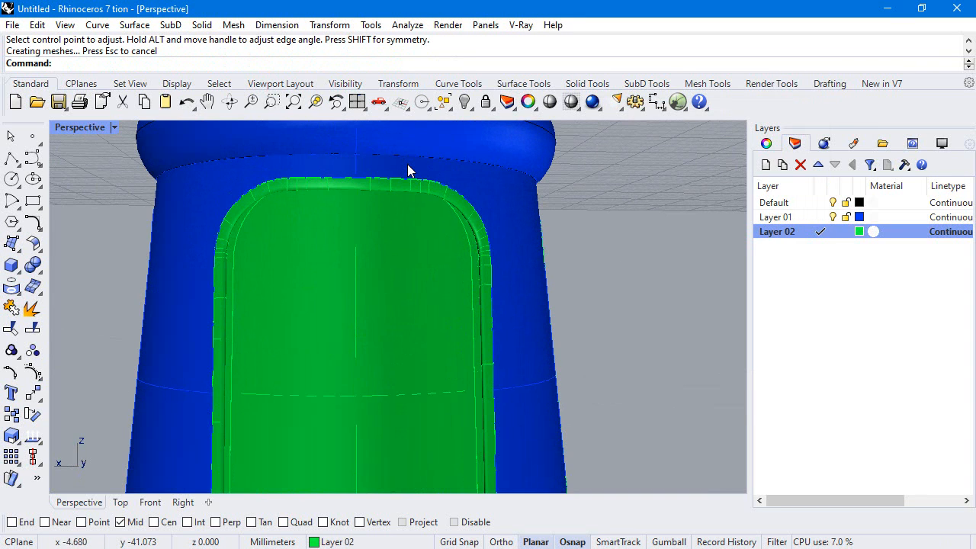
left_click(12, 309)
left_click(323, 315)
left_click(224, 276)
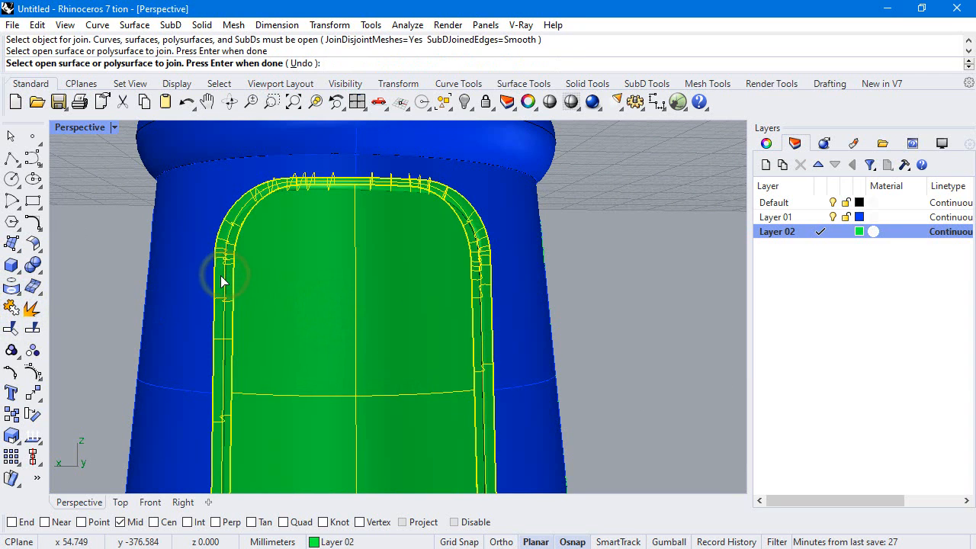
key("Return")
scroll(355, 305, "down", 5)
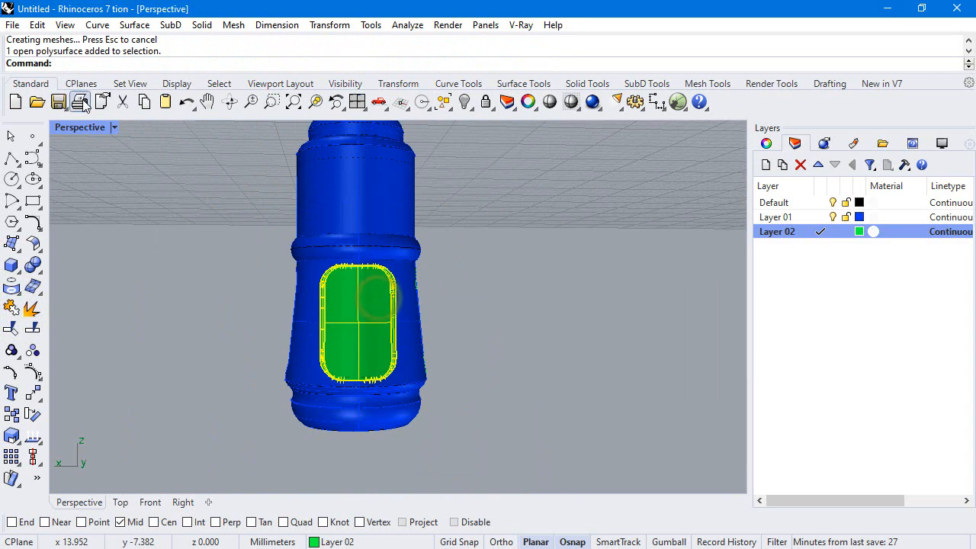
Step: Try to mirror the joined wide panel about the bottle's vertical centreline in the Front view
double_click(88, 127)
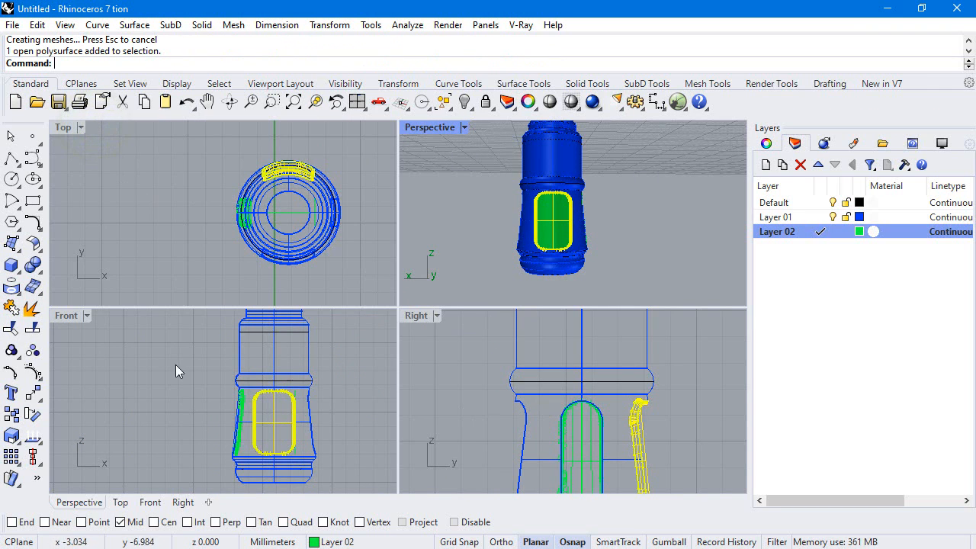
left_click(40, 410)
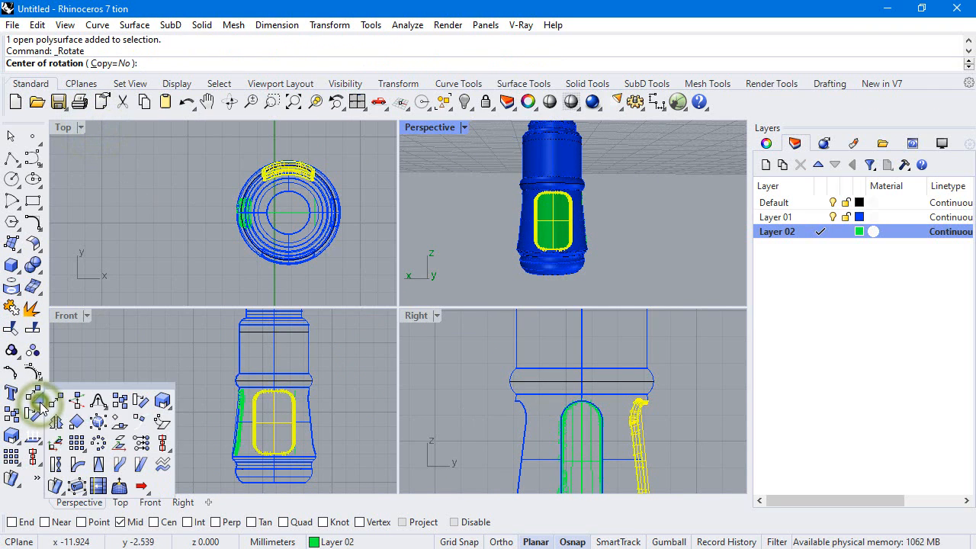
left_click(60, 417)
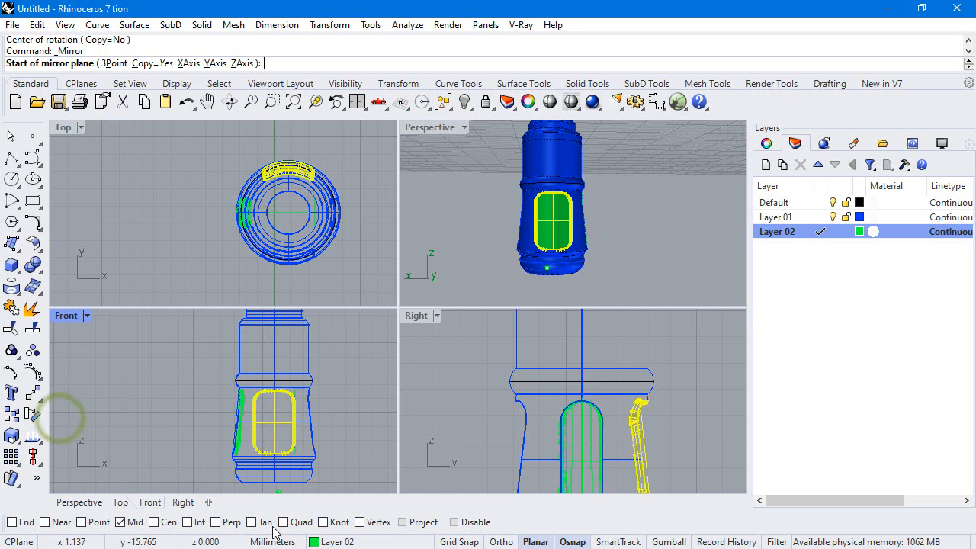
left_click(273, 482)
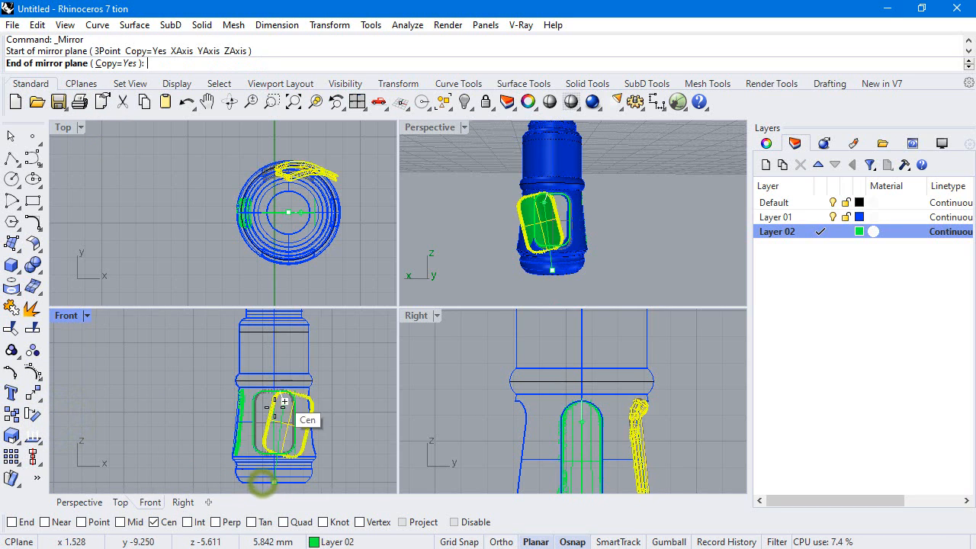
scroll(290, 389, "down", 3)
left_click(287, 323)
Step: Undo that mirror and mirror a copy of the joined narrow panel about the bottle's vertical centreline in the Front view
left_click(587, 446)
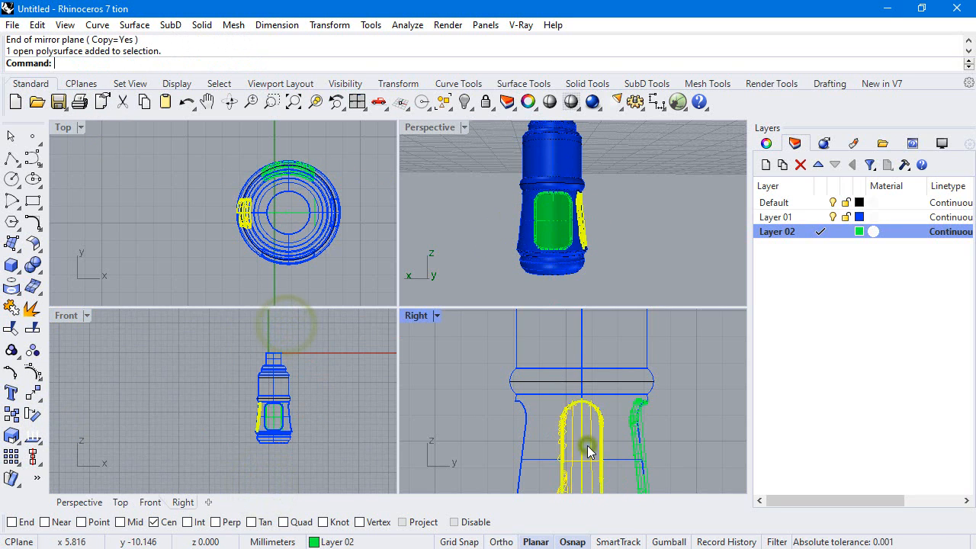
right_click(323, 409)
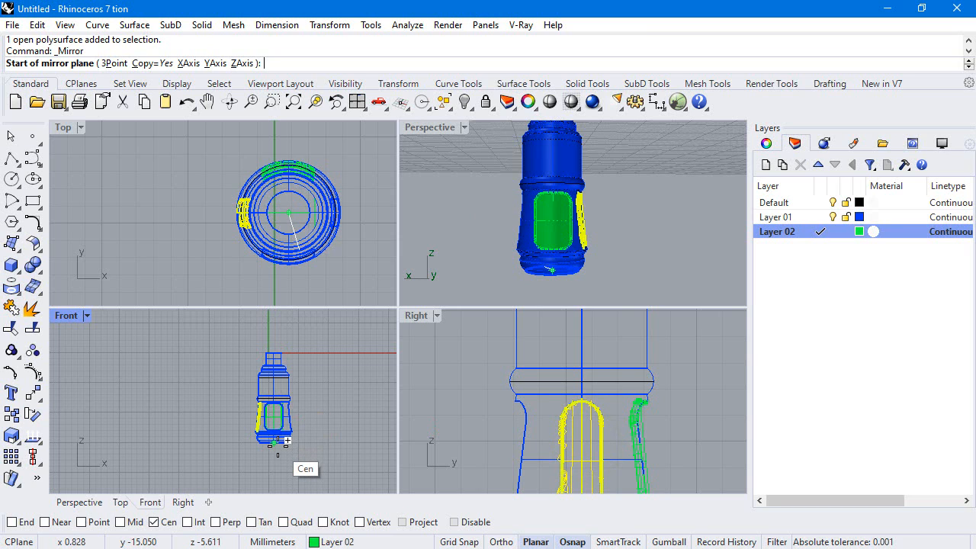
key("Escape")
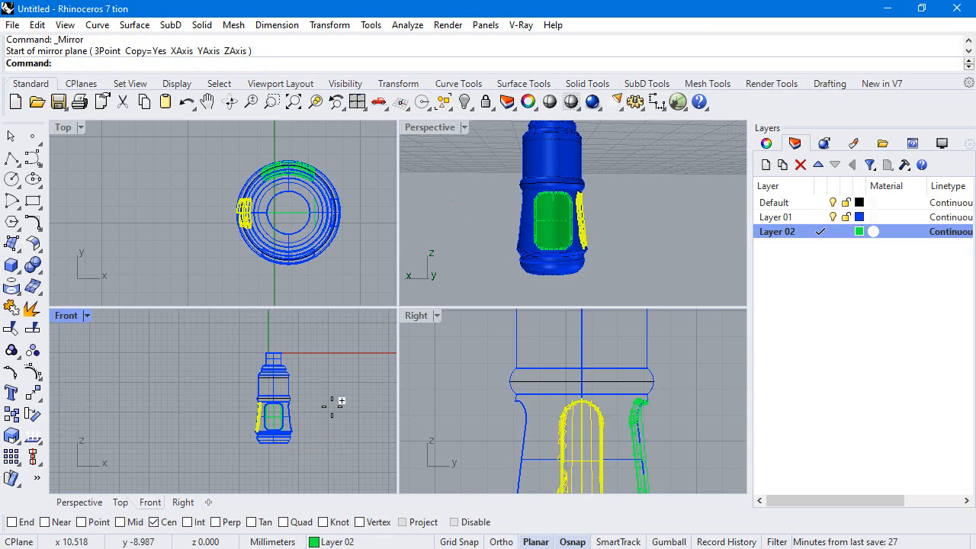
right_click(277, 423)
scroll(292, 433, "up", 5)
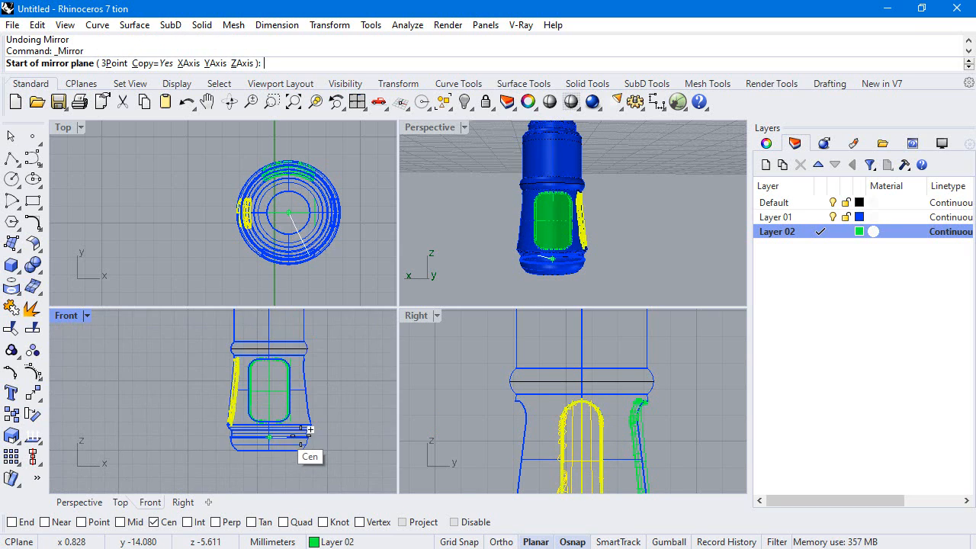
scroll(512, 380, "down", 3)
scroll(261, 447, "up", 4)
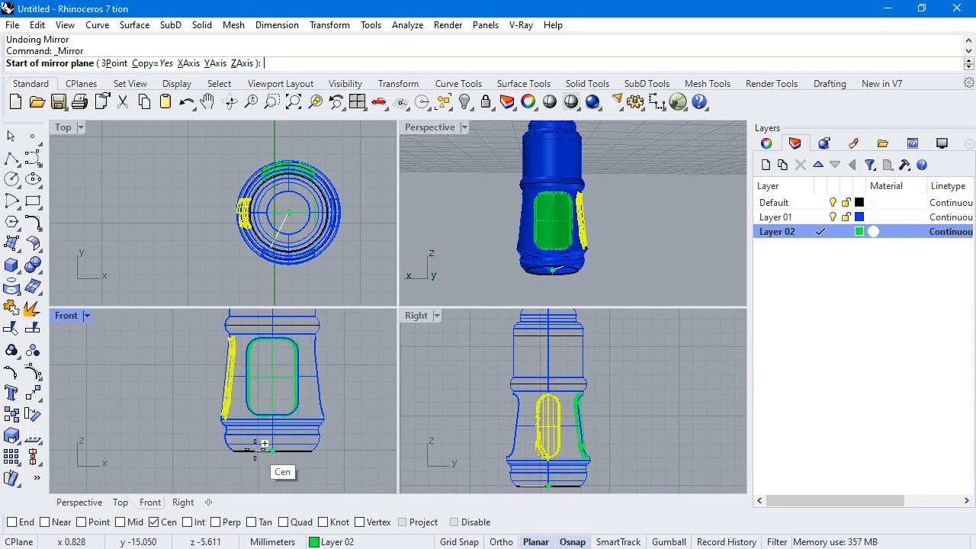
left_click(275, 451)
scroll(275, 451, "down", 5)
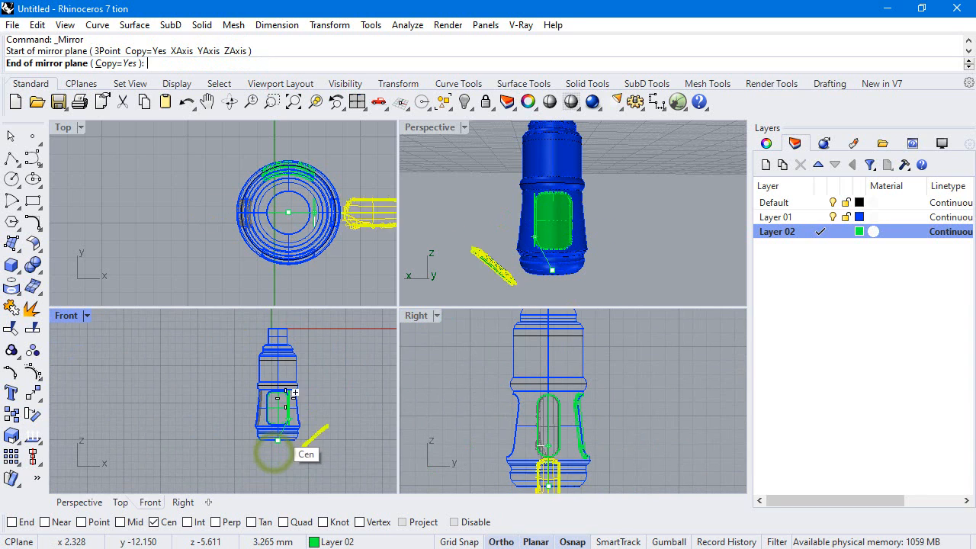
left_click(278, 317)
Step: Mirror a copy of the joined wide panel to the bottle's opposite side about the vertical centreline in the Right view
scroll(279, 413, "up", 4)
left_click(276, 419)
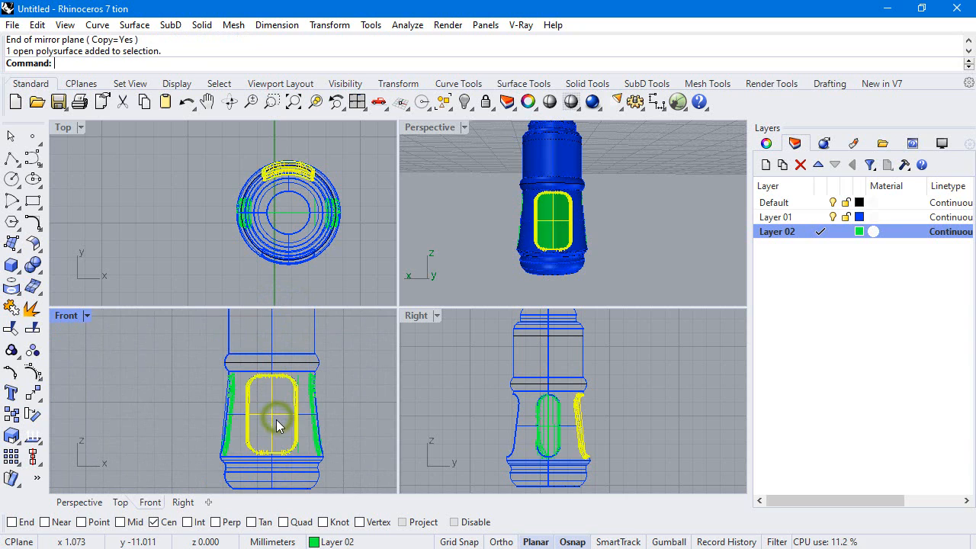
right_click(560, 461)
scroll(555, 451, "down", 2)
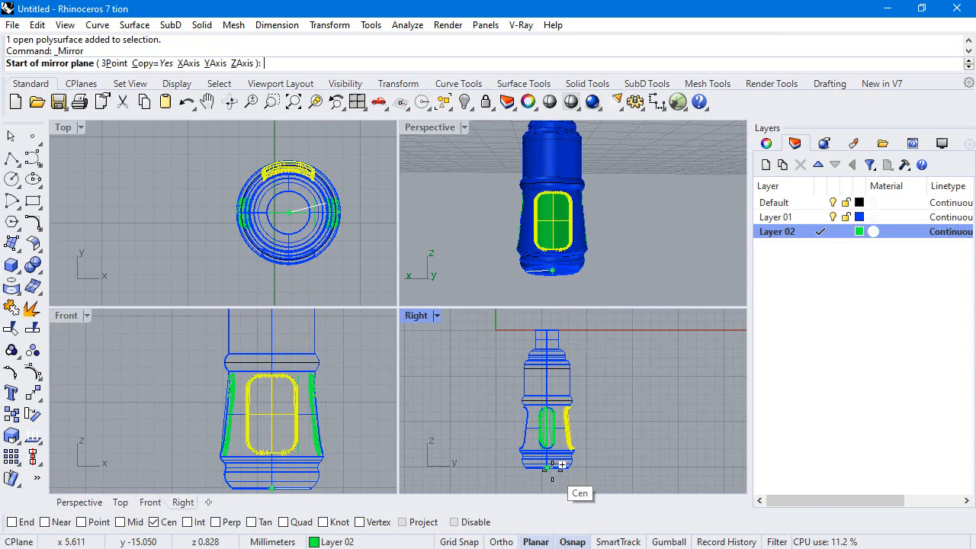
left_click(550, 462)
left_click(556, 325)
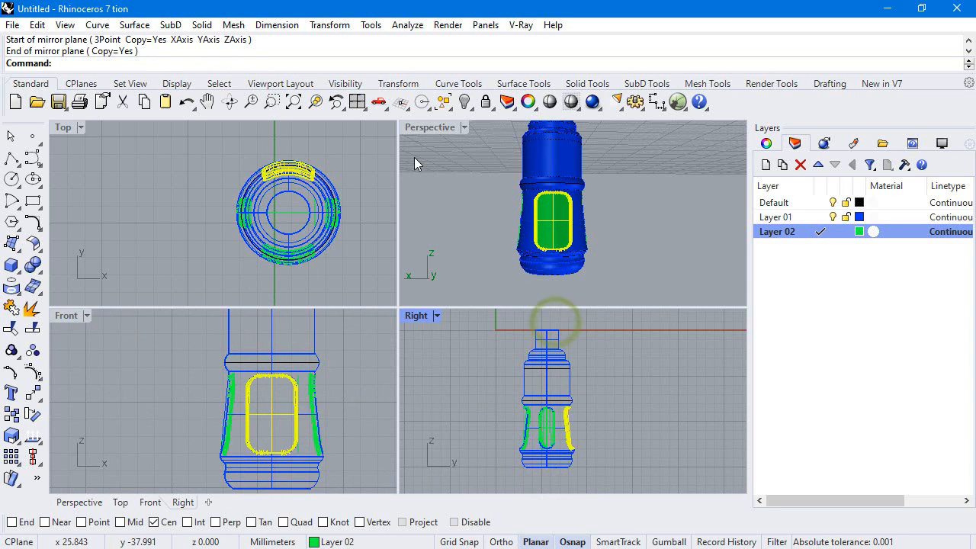
Step: Maximize the Perspective view, select the whole bottle with its four recessed panels, and join everything
double_click(416, 126)
key("Escape")
right_click_drag(475, 255, 119, 207)
left_click(11, 306)
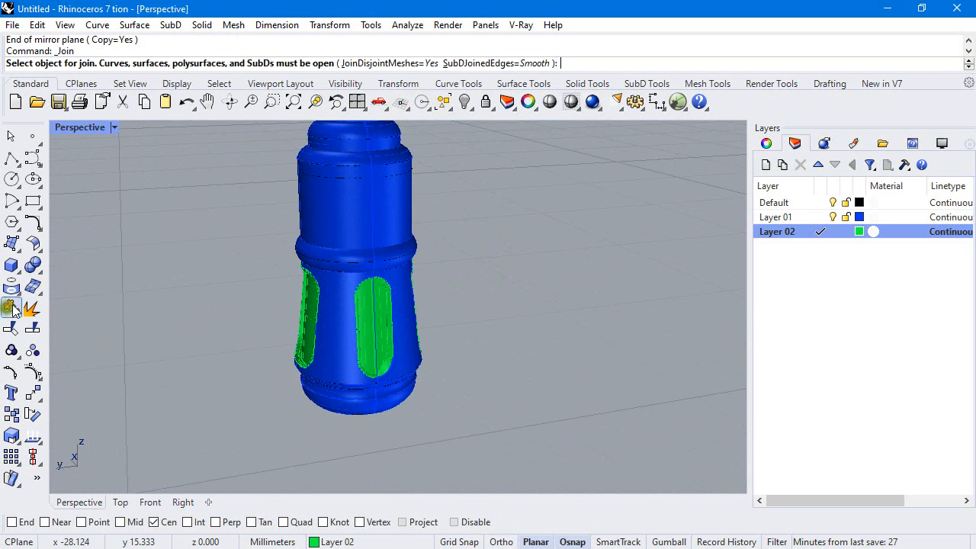
scroll(374, 285, "down", 4)
key("Escape")
left_click_drag(251, 203, 503, 463)
left_click(12, 328)
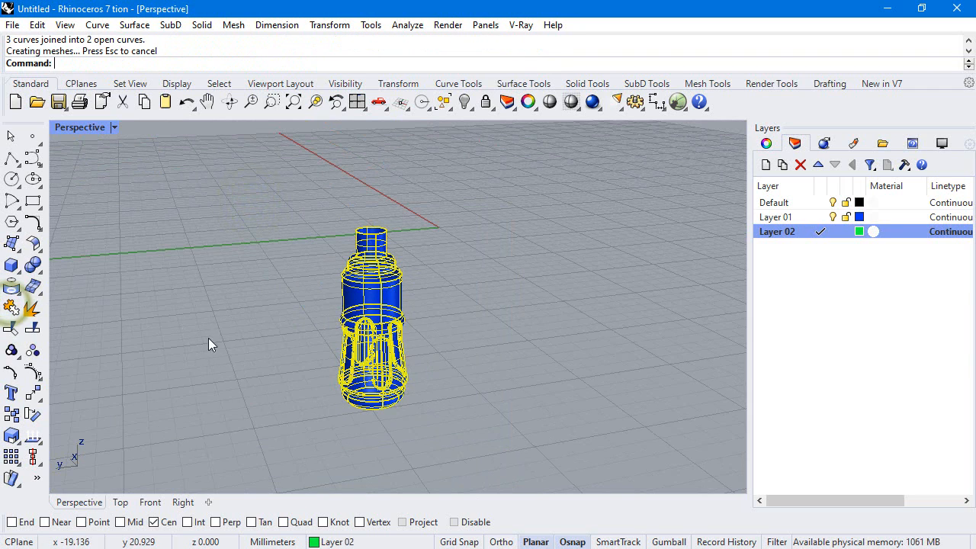
Step: Try to join the bottle polysurface once more
left_click(246, 344)
scroll(371, 360, "up", 3)
left_click(372, 361)
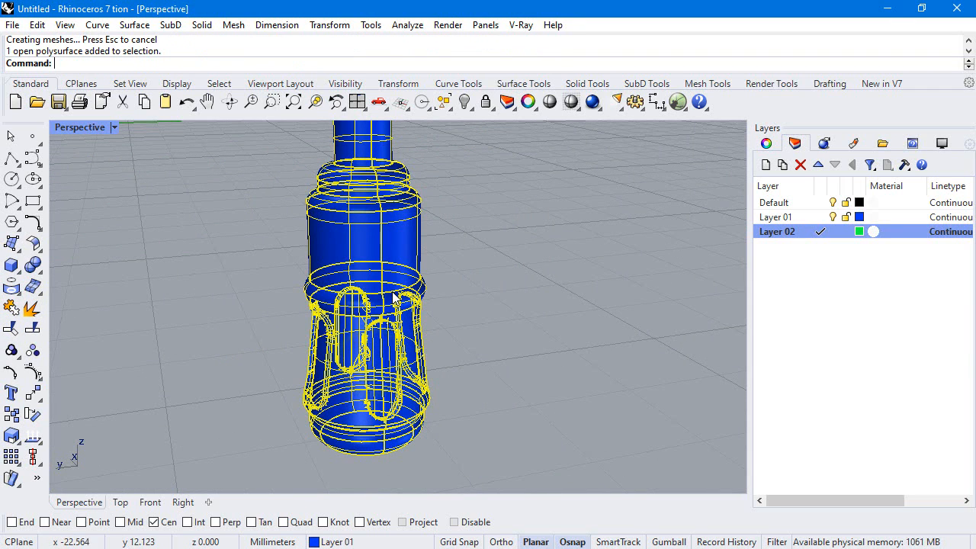
key("Return")
right_click_drag(355, 292, 469, 247)
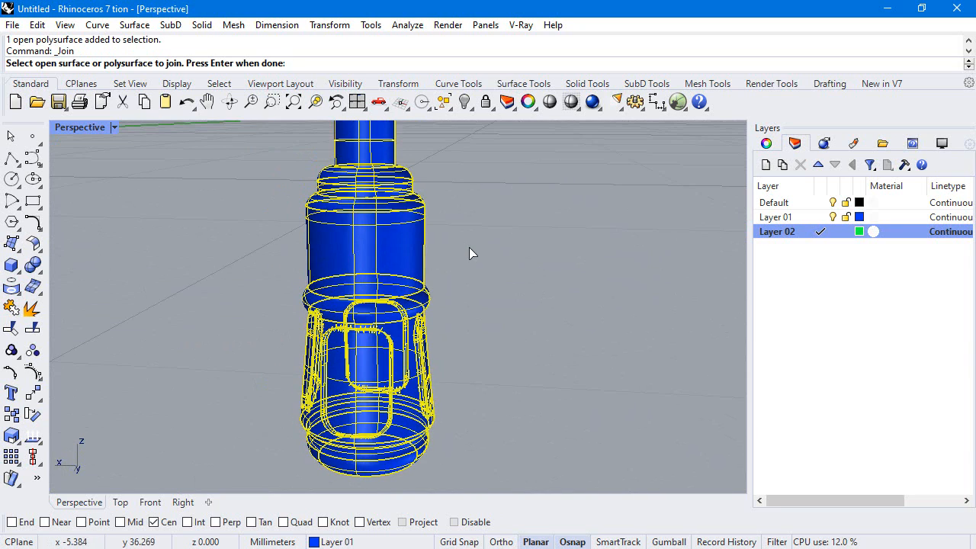
key("Return")
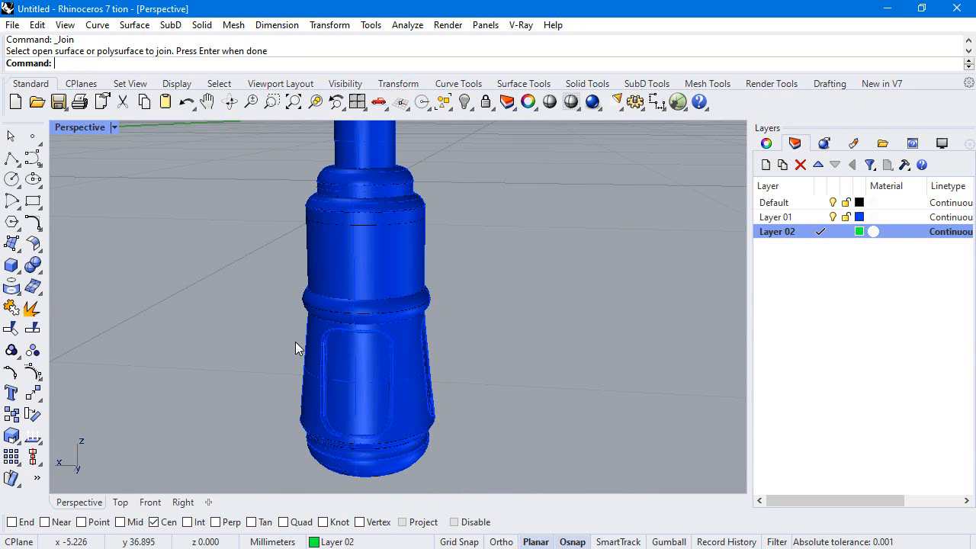
Step: On Layer 01, draw a shallow upward arc across the bottle's base in the Front view, between opposite quadrants of the bottom circle
double_click(67, 128)
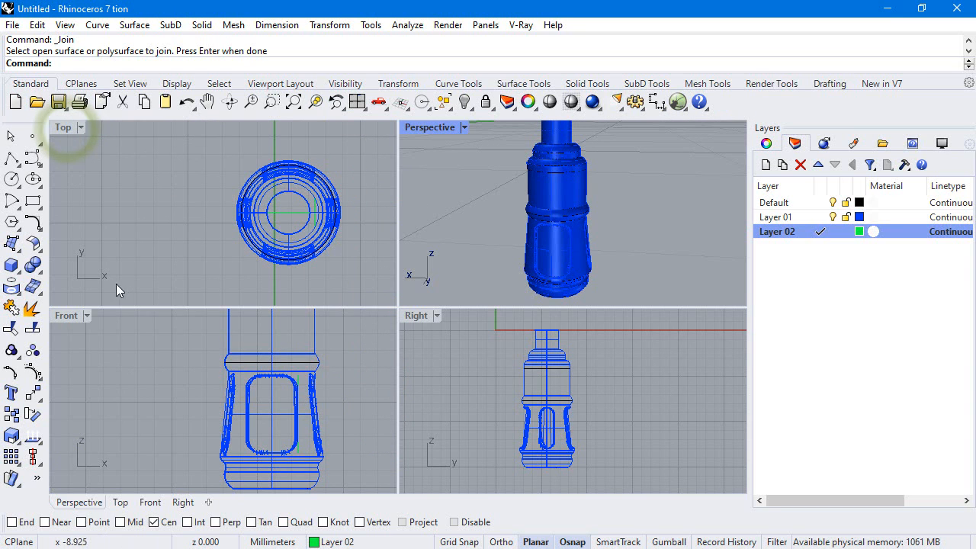
left_click(24, 208)
left_click(52, 202)
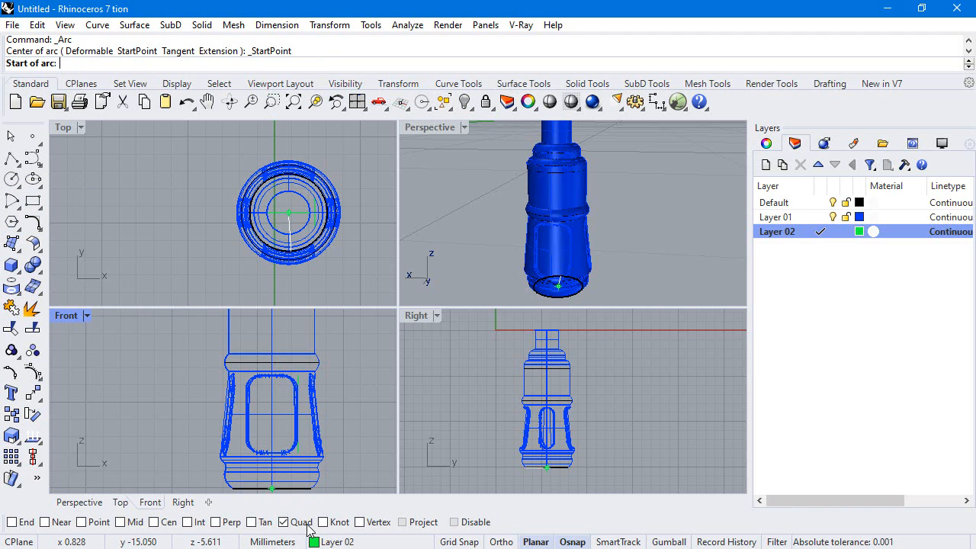
left_click(820, 217)
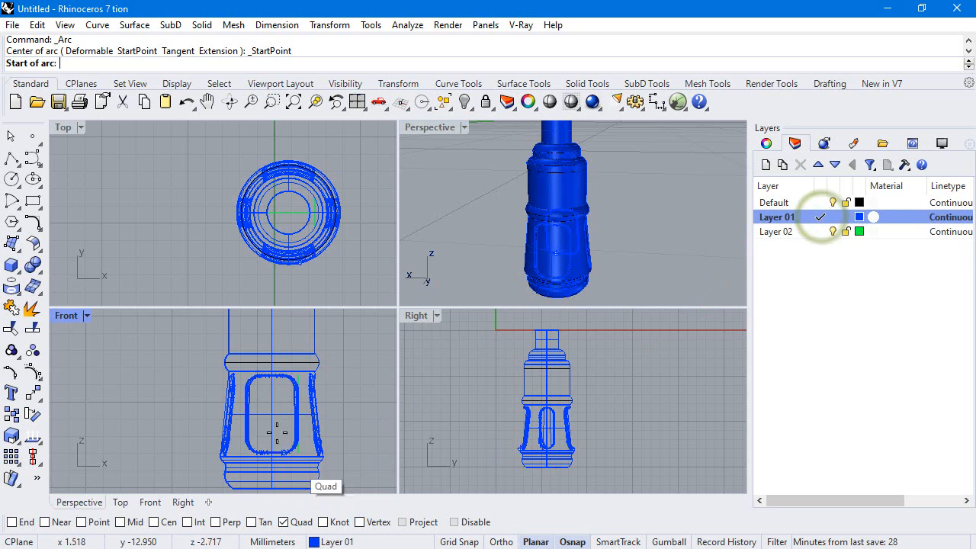
scroll(267, 397, "down", 3)
scroll(246, 474, "up", 3)
left_click(242, 450)
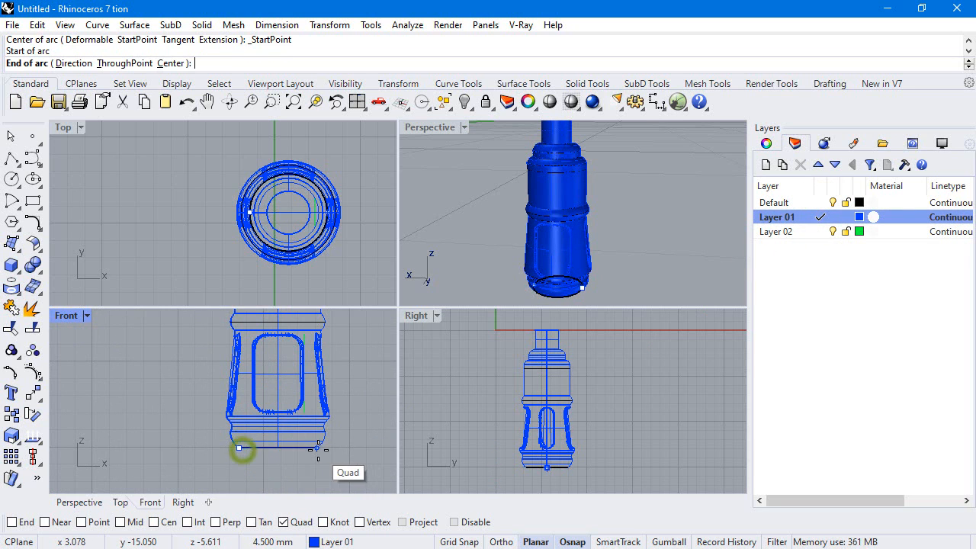
left_click(318, 449)
scroll(316, 452, "up", 3)
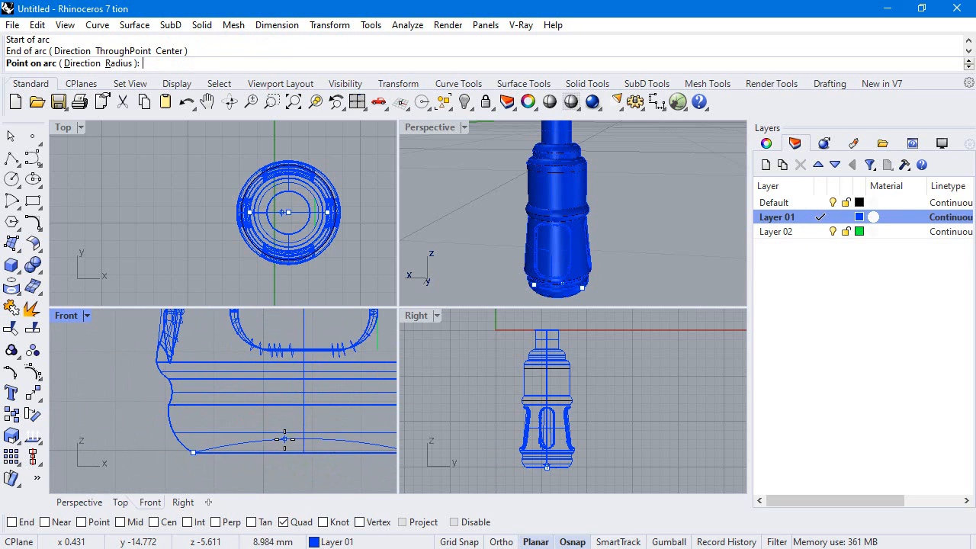
left_click(285, 439)
Step: Draw a second arc across the base in the Right view between the other two quadrants, matching the first arc's height
right_click(526, 457)
scroll(520, 461, "up", 4)
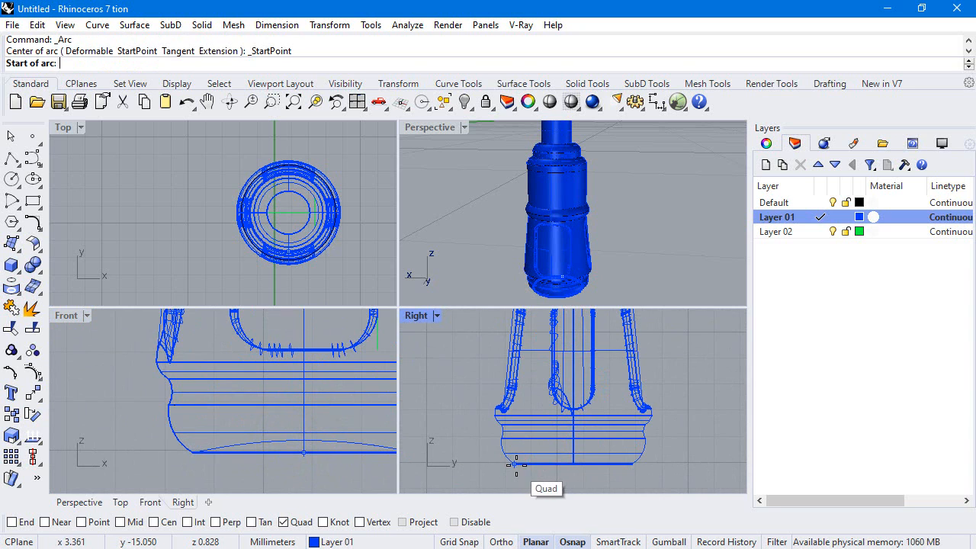
left_click(516, 463)
left_click(632, 464)
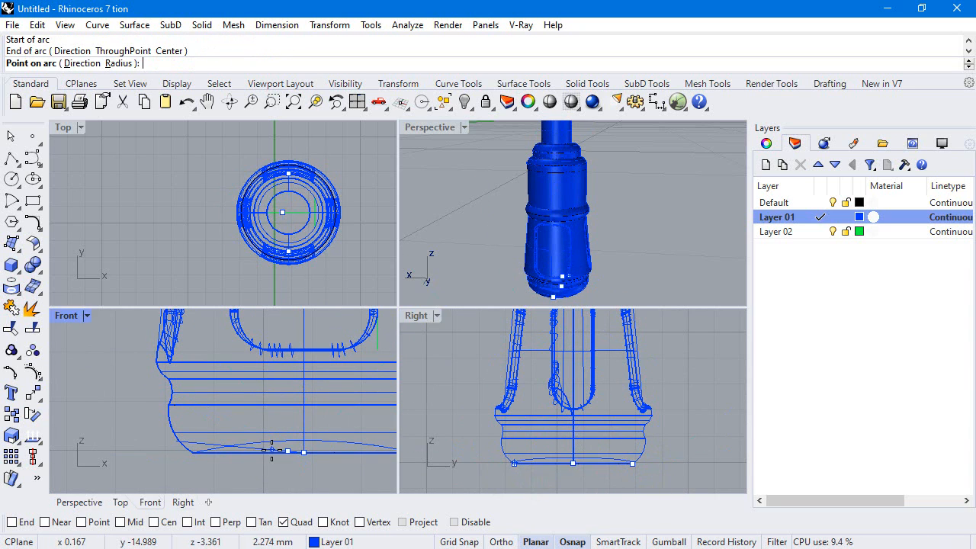
left_click(308, 437)
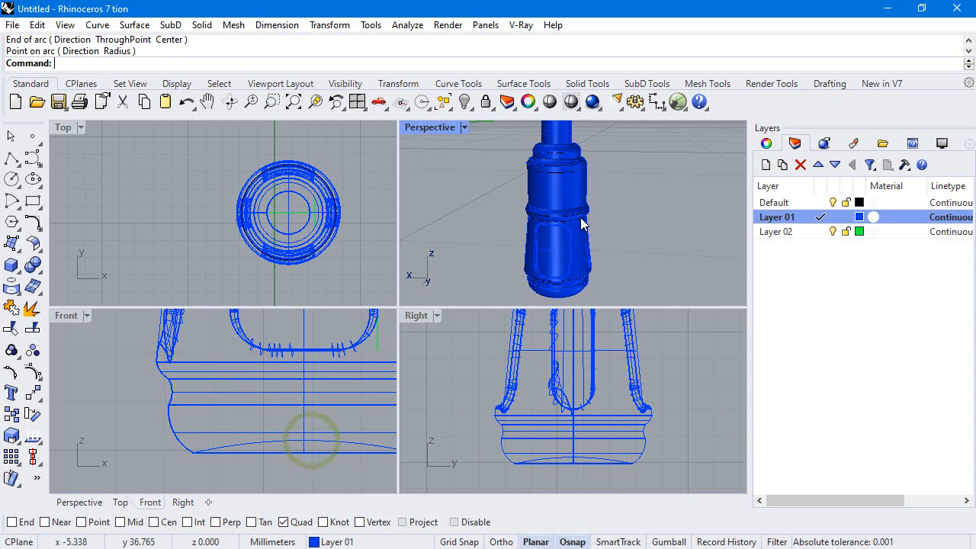
Step: Close the bottle's underside with a Patch surface through the bottom circle and the two crossing arcs, using the default options
scroll(584, 218, "down", 5)
right_click_drag(581, 273, 535, 150)
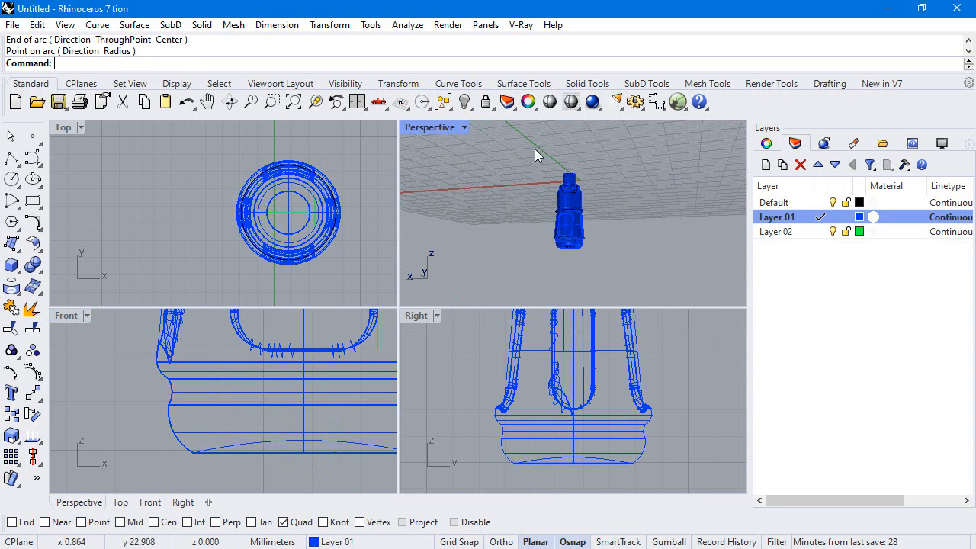
scroll(562, 247, "up", 9)
right_click(579, 244)
right_click_drag(622, 237, 582, 198)
scroll(581, 196, "up", 6)
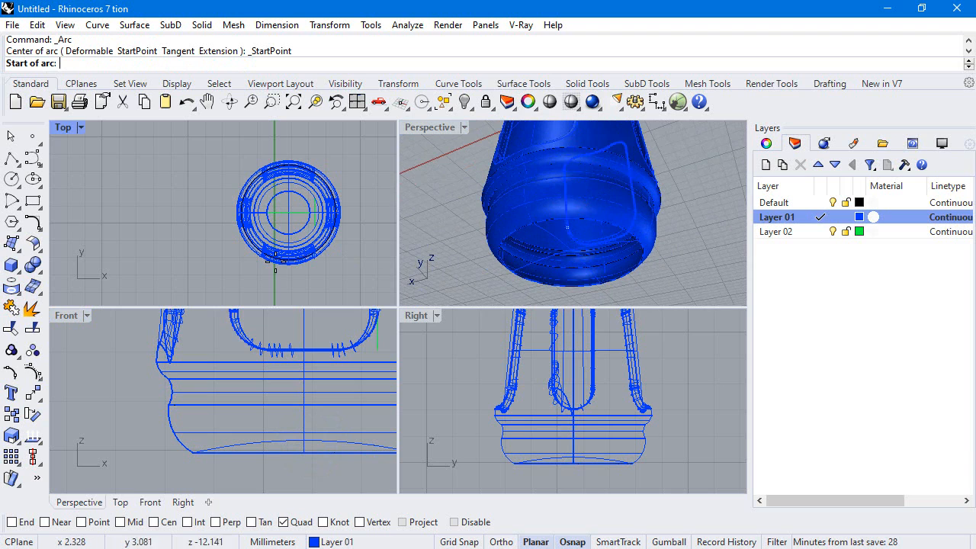
left_click(28, 250)
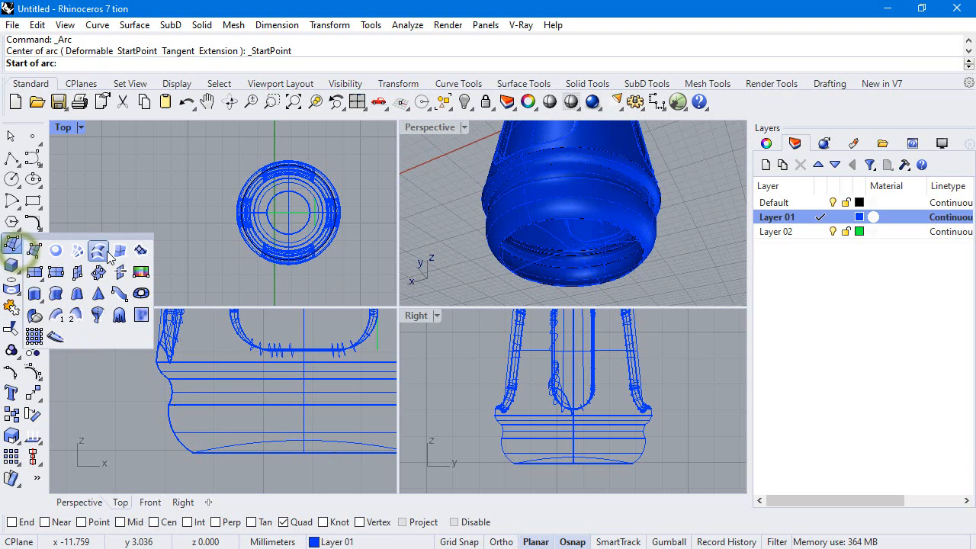
left_click(144, 253)
left_click(521, 234)
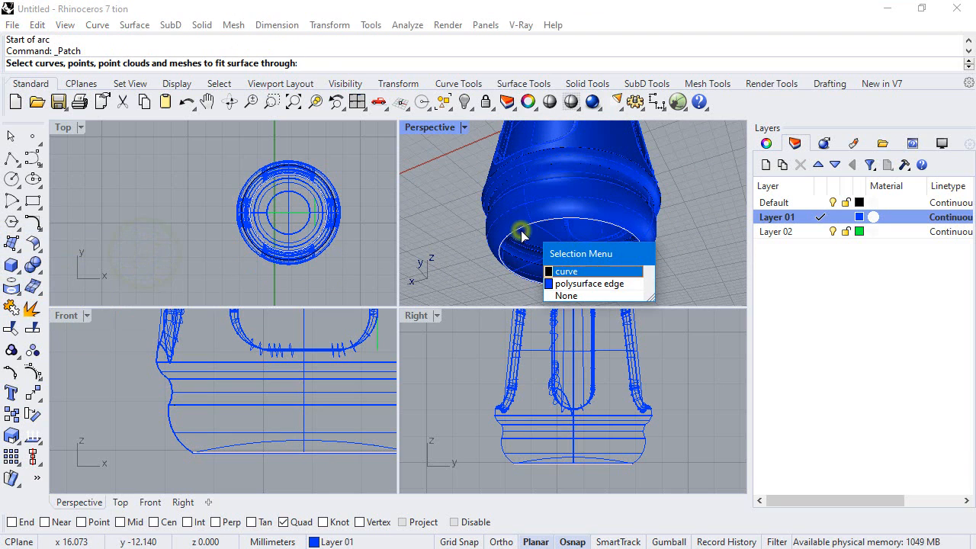
left_click(568, 267)
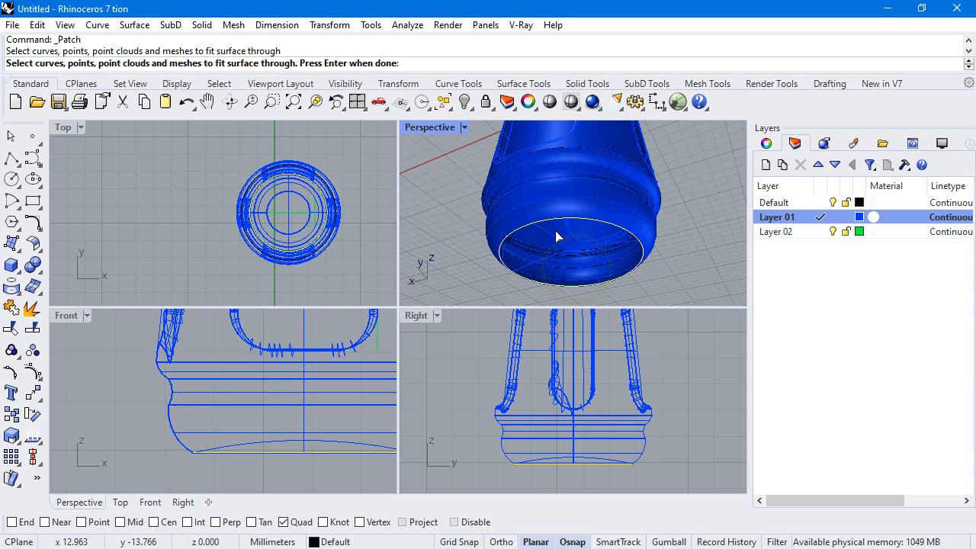
left_click(557, 243)
left_click(565, 267)
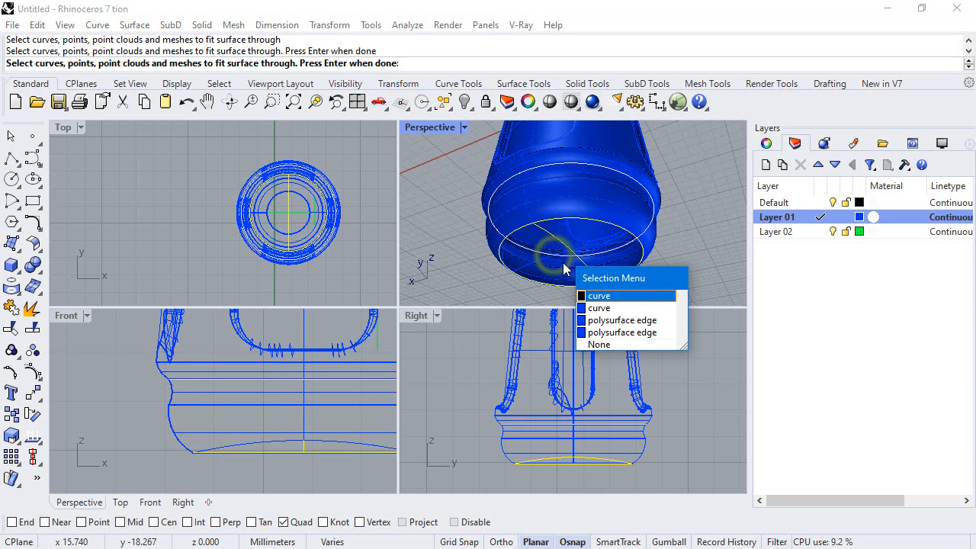
left_click(602, 308)
key("Return")
key("Return")
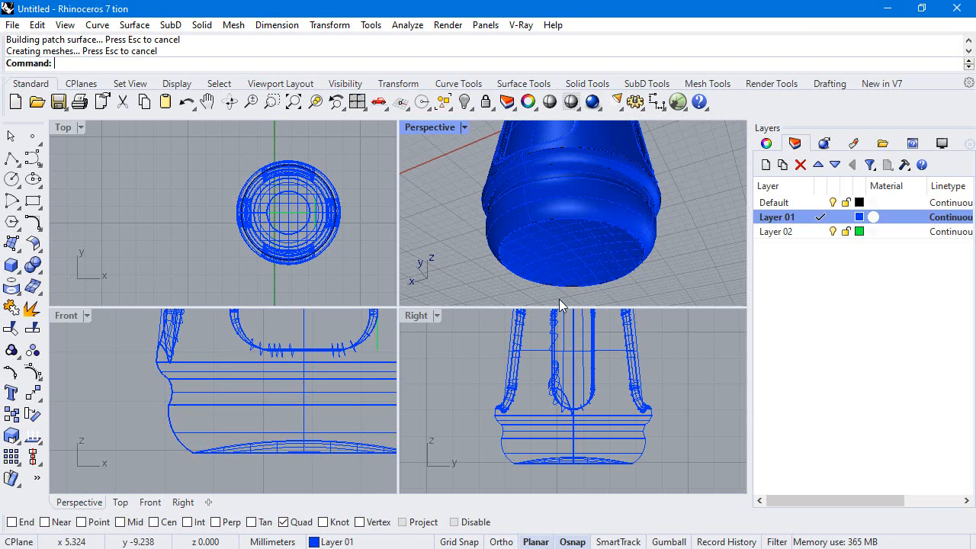
Step: Scale the base patch in 2D about the bottle's centre in the Top view to about 94% of its size
left_click(544, 261)
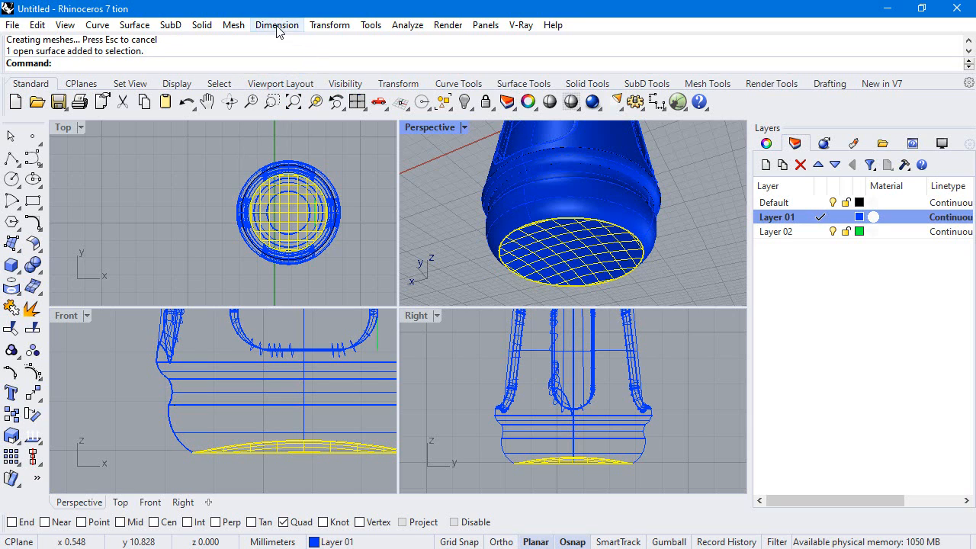
left_click(327, 25)
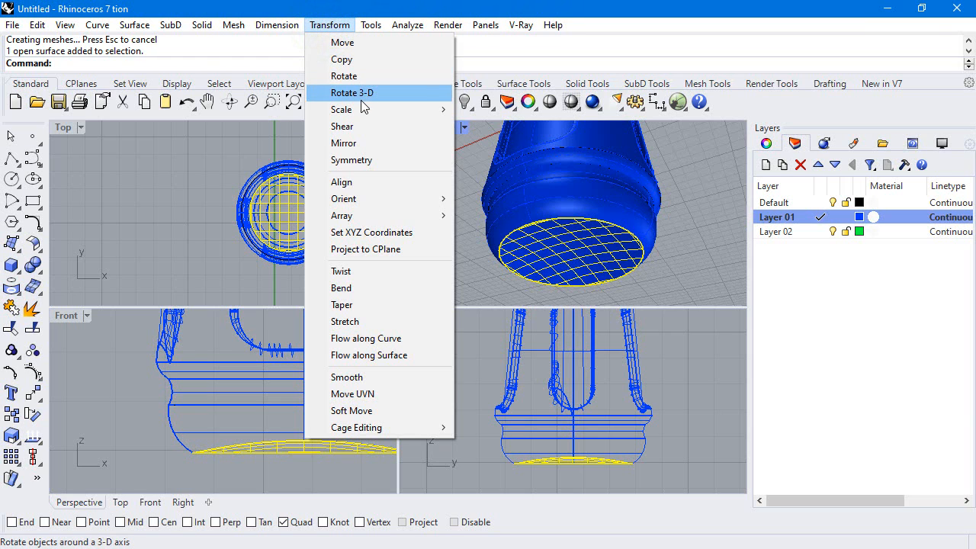
mouse_move(366, 112)
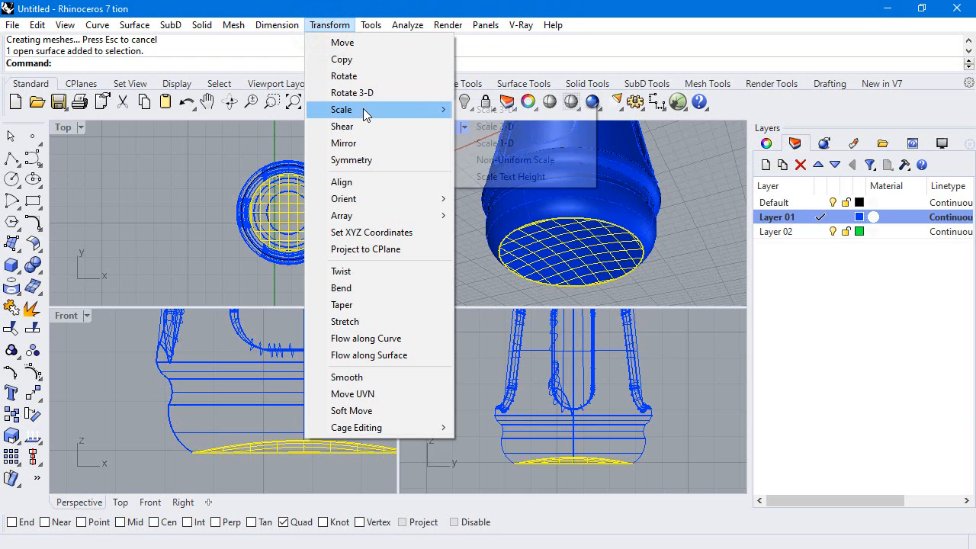
left_click(512, 131)
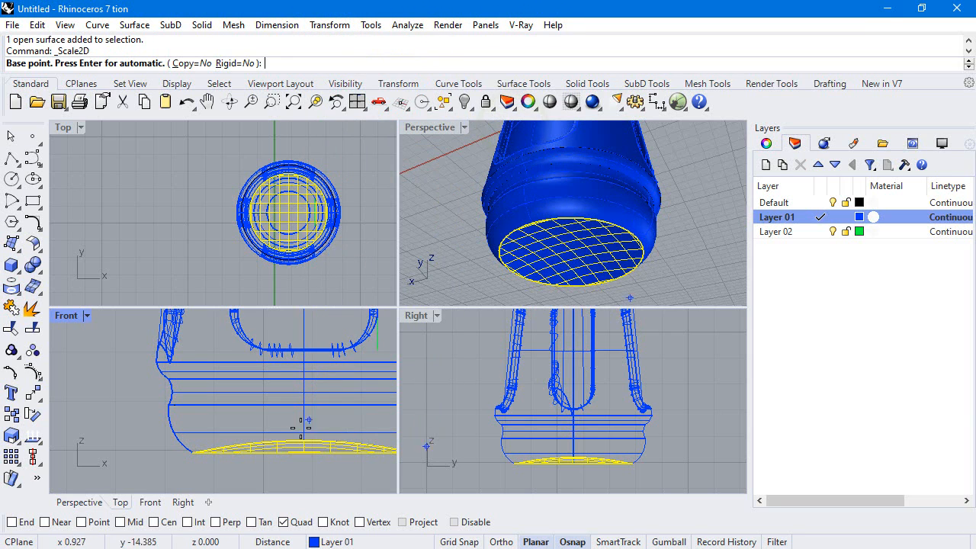
right_click(167, 522)
left_click(352, 237)
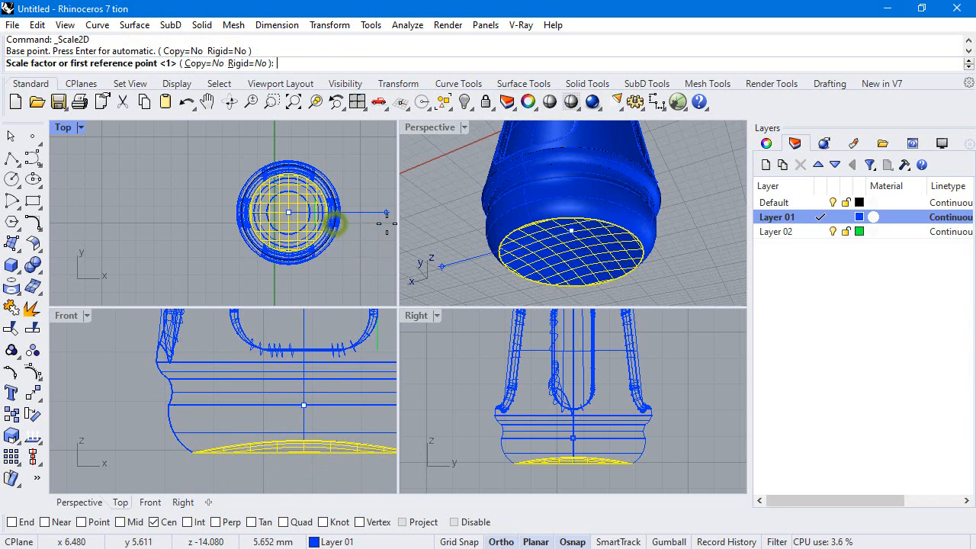
left_click(386, 215)
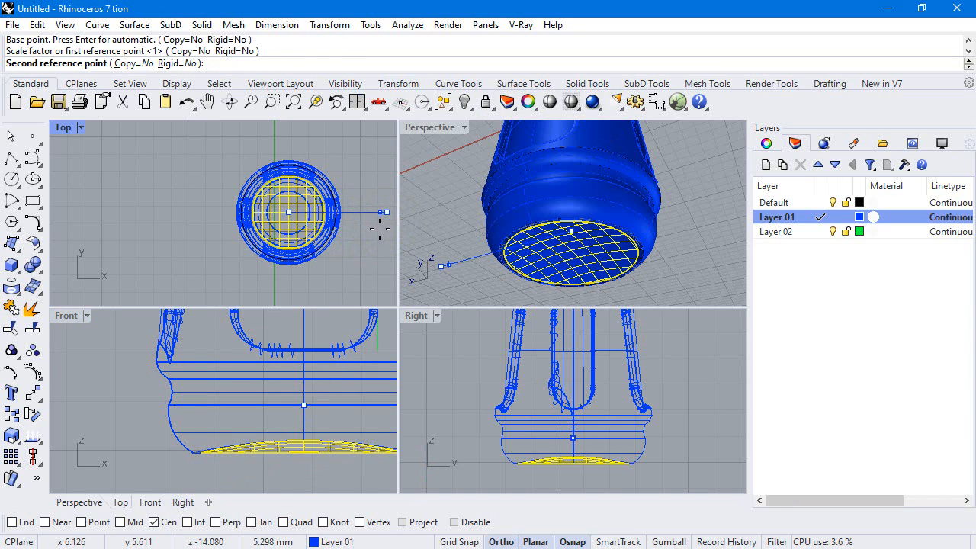
left_click(380, 226)
Step: Maximize the Perspective view and duplicate the outer edge of the shrunken base patch as a curve
double_click(440, 129)
scroll(248, 391, "up", 5)
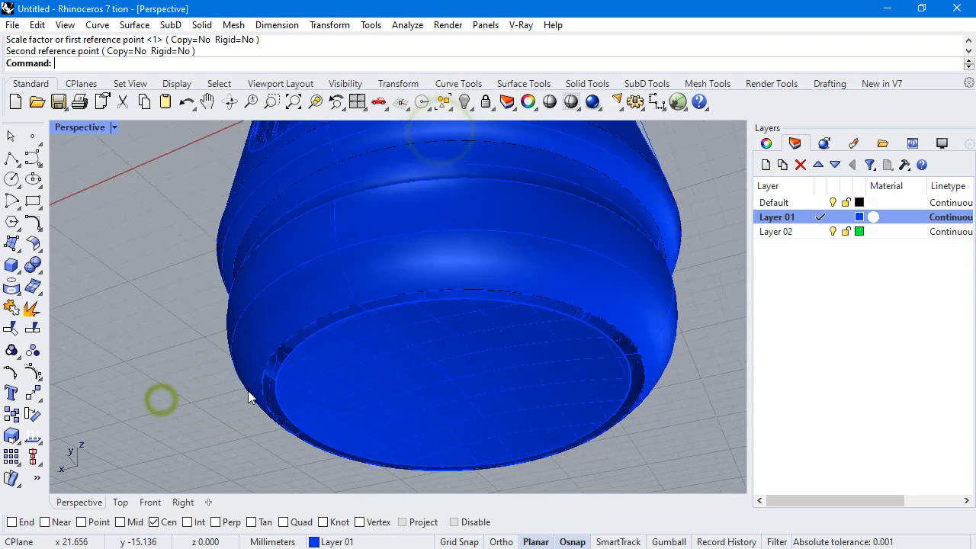
scroll(229, 319, "down", 2)
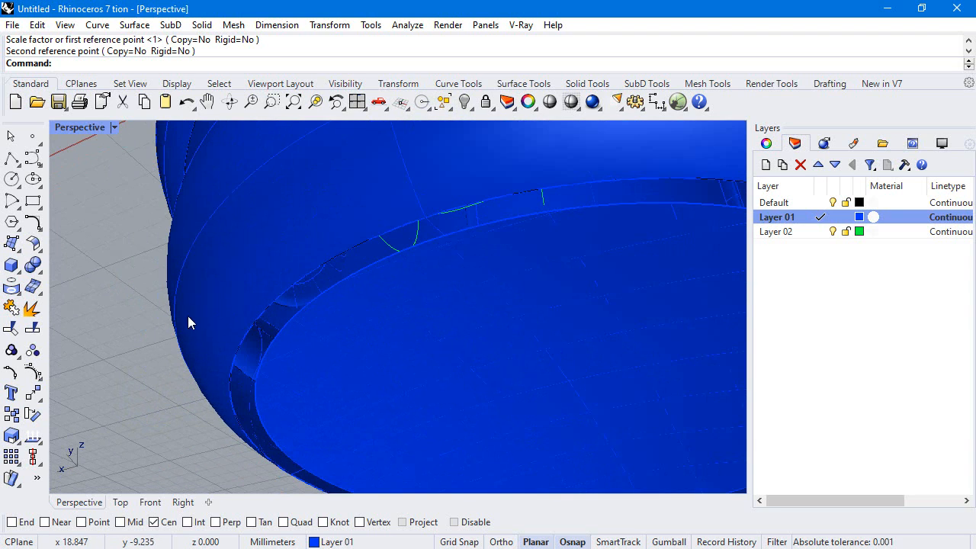
left_click(13, 290)
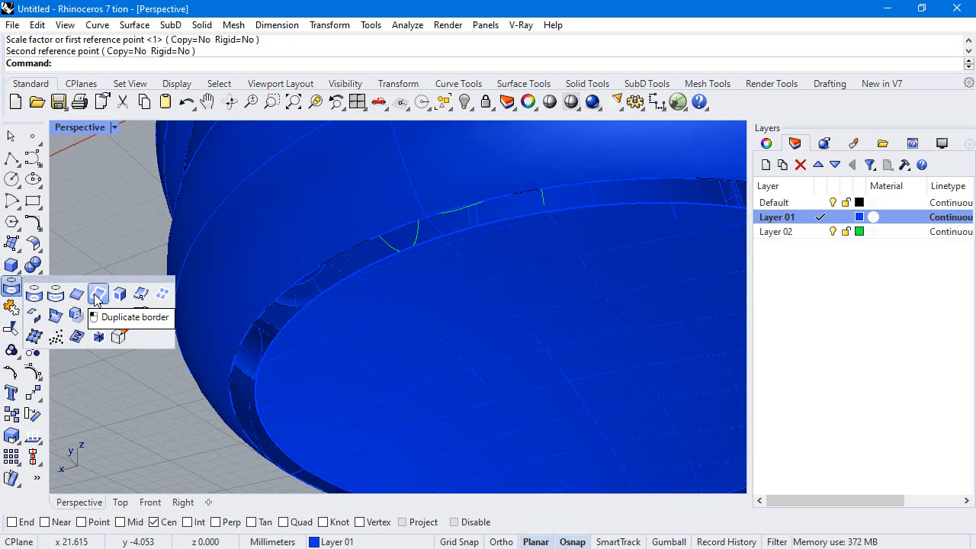
left_click(76, 294)
left_click(267, 341)
scroll(263, 304, "down", 4)
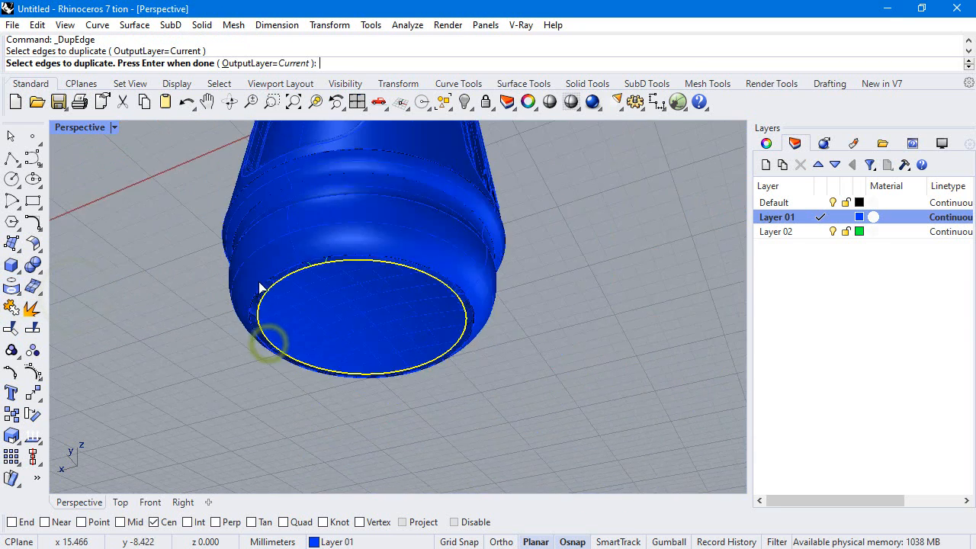
scroll(244, 297, "up", 2)
key("Return")
left_click(107, 251)
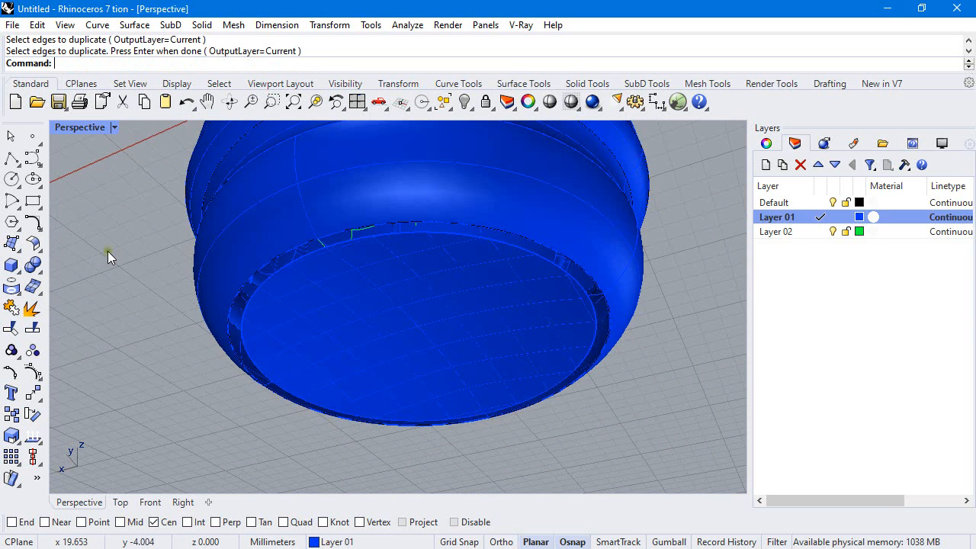
Step: Draw a short polyline across the gap, from the bottle's bottom edge to the patch's edge, snapping to their quadrants
left_click(12, 159)
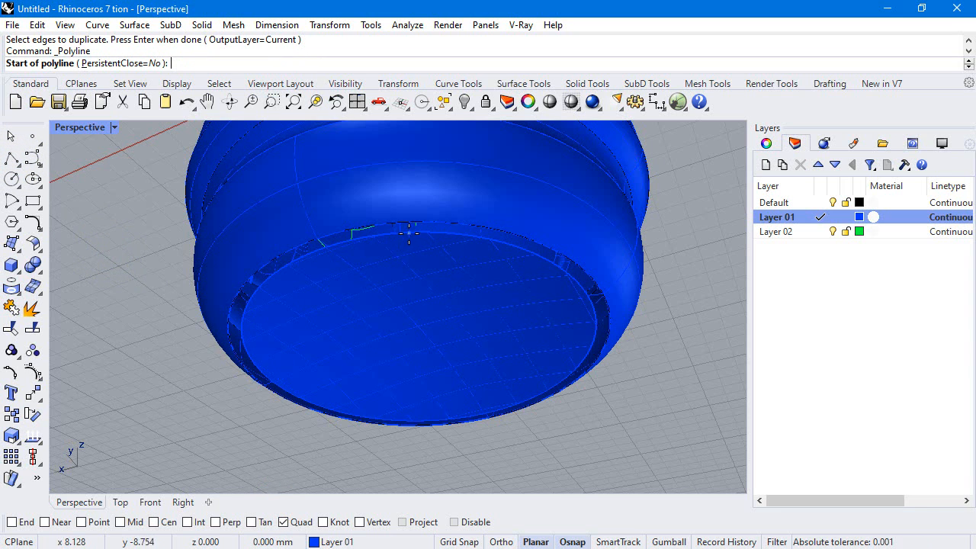
scroll(409, 233, "down", 7)
right_click(501, 233)
right_click_drag(501, 233, 414, 181)
scroll(414, 183, "up", 6)
right_click(429, 219)
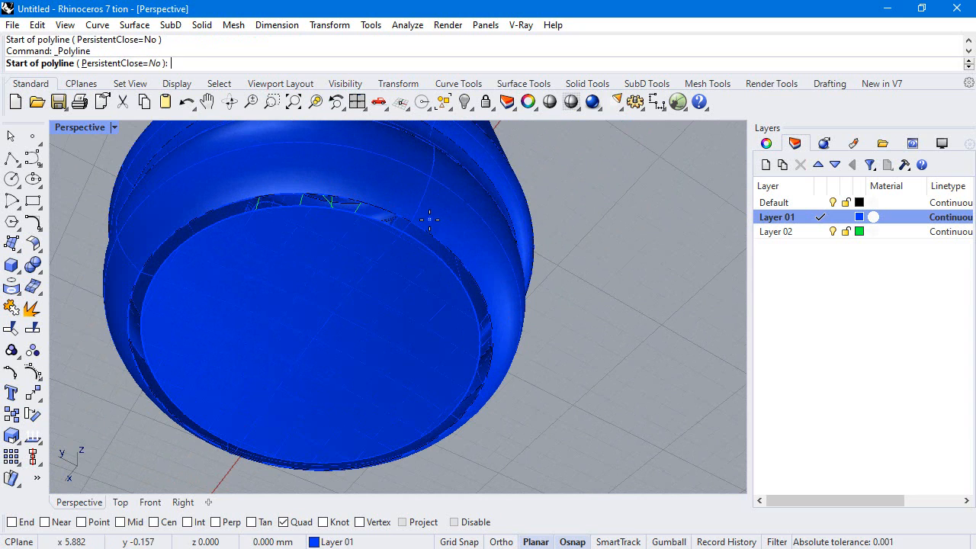
left_click(416, 222)
left_click(407, 230)
right_click(419, 221)
scroll(417, 221, "up", 5)
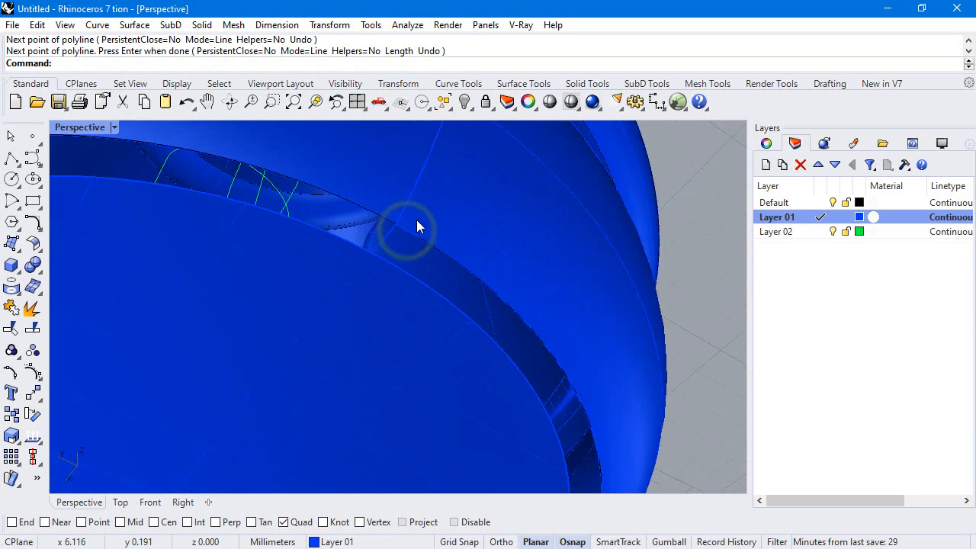
Step: Fill the ring-shaped gap with a closed Sweep 2 Rails between the patch's edge curve and the bottle's bottom circle, using the short line as cross section
right_click_drag(417, 221, 96, 207)
left_click(16, 243)
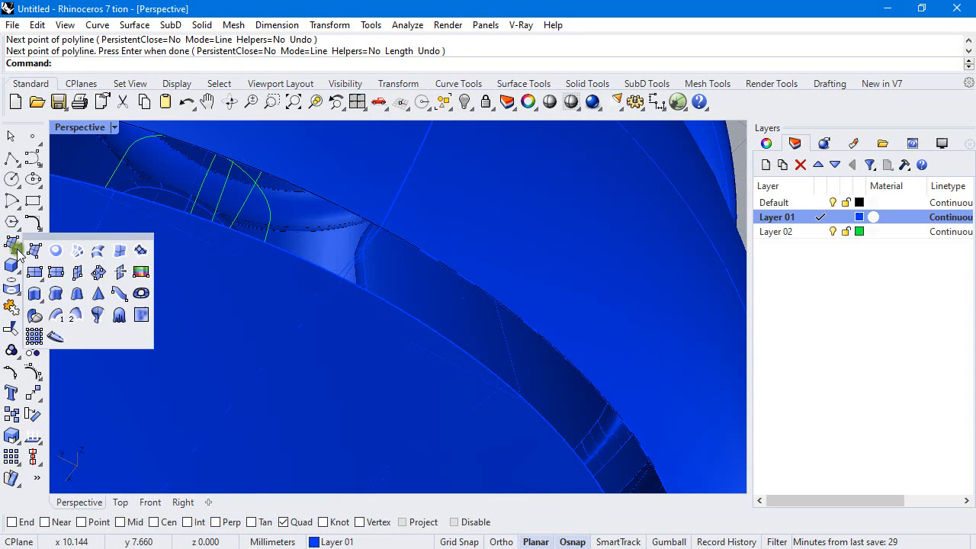
left_click(79, 311)
left_click(400, 303)
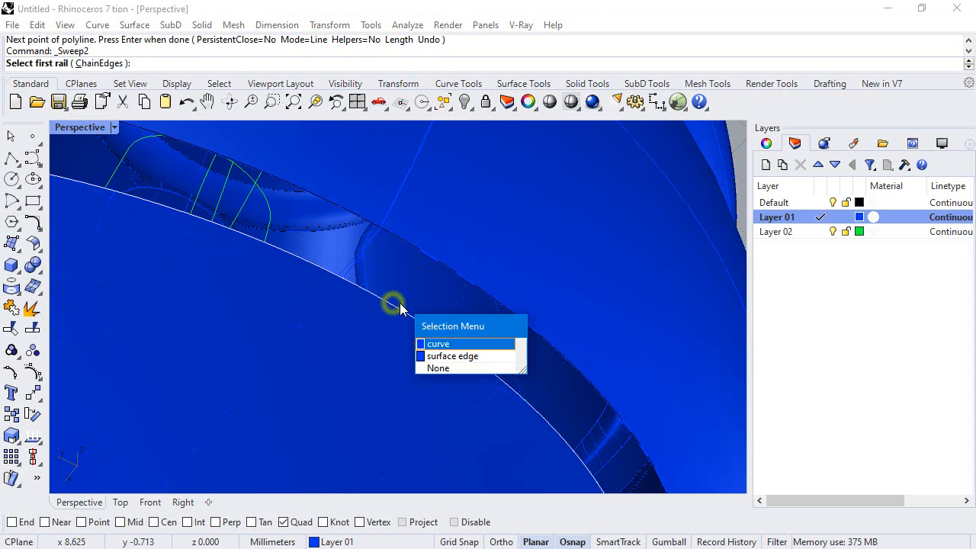
left_click(447, 343)
left_click(404, 241)
left_click(452, 282)
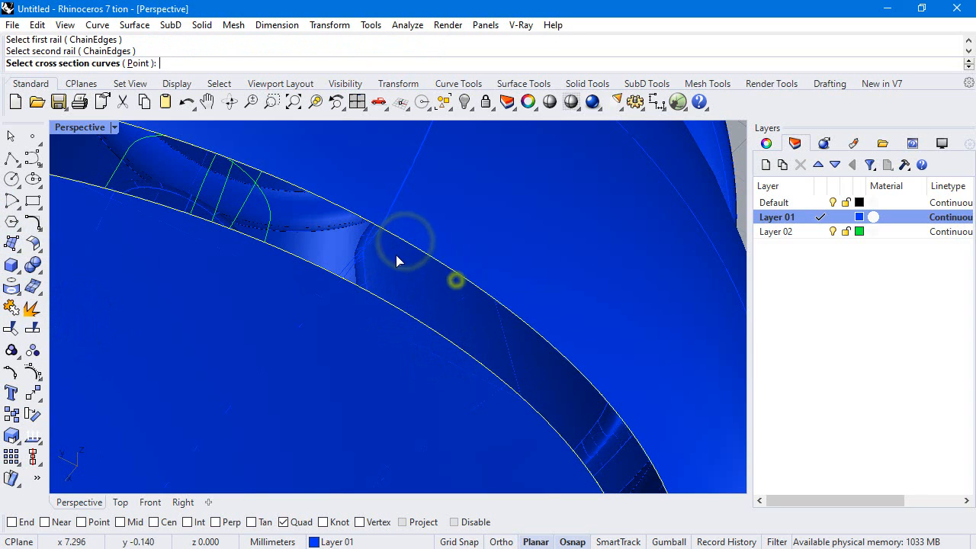
left_click(350, 270)
key("Return")
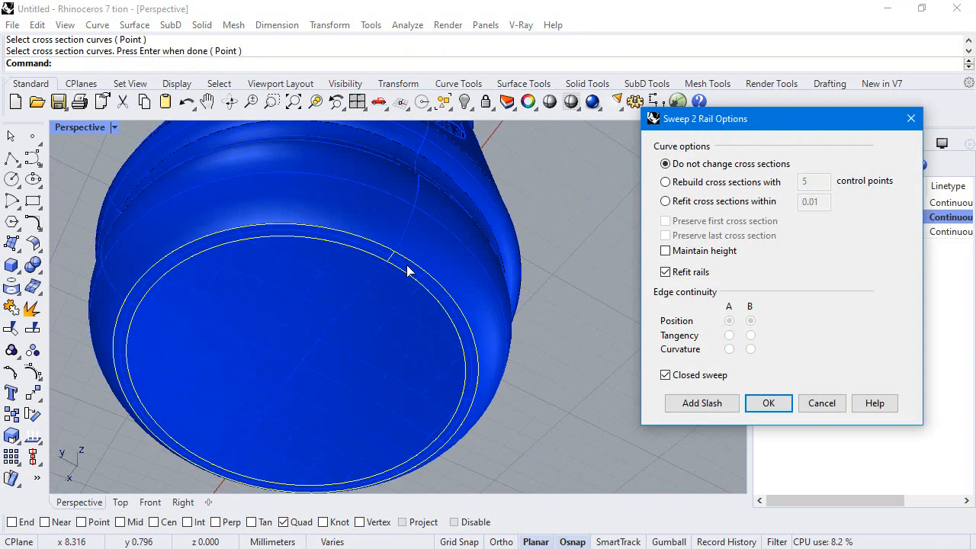
key("Return")
scroll(403, 327, "down", 15)
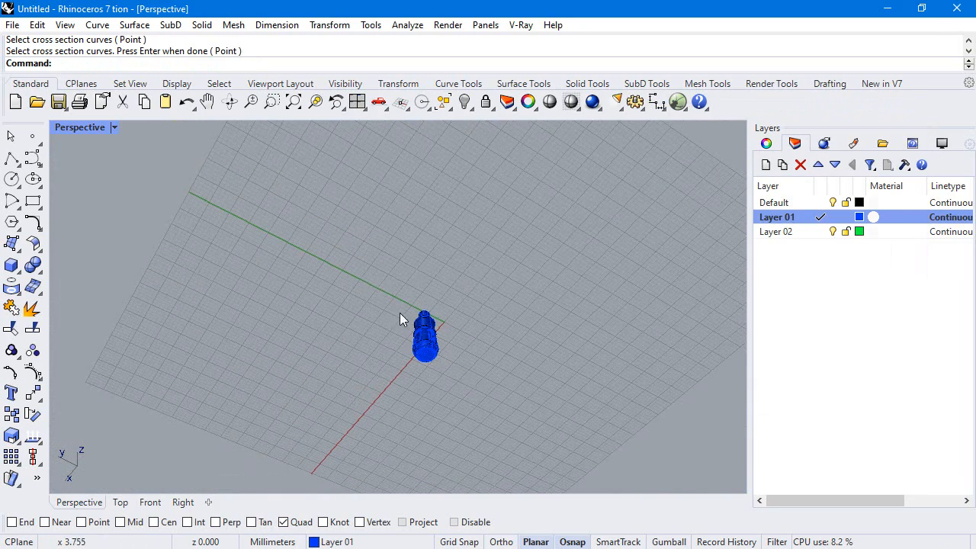